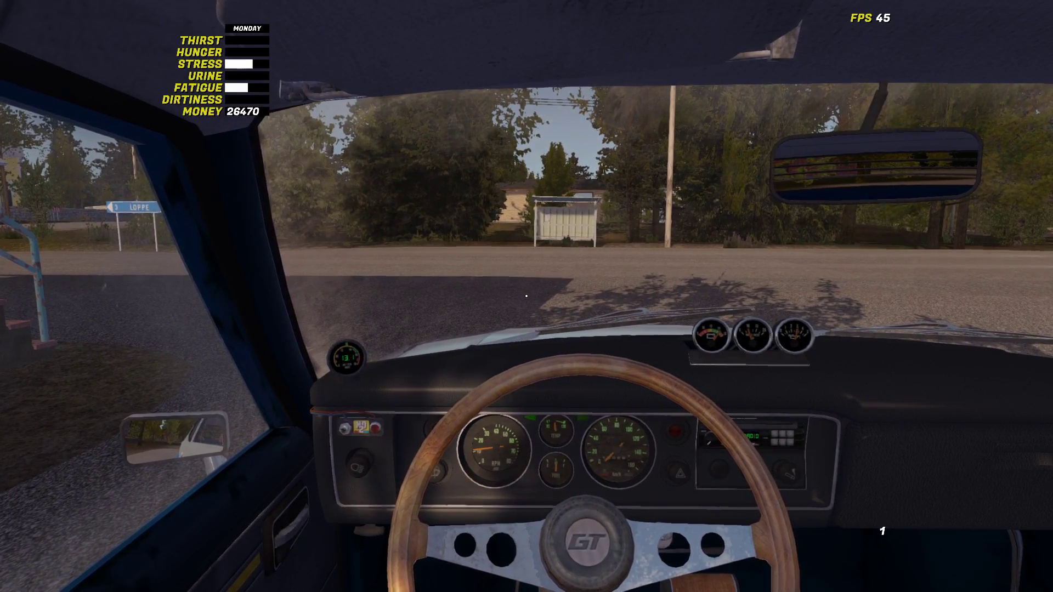
Turn left past the Loppe sign in first gear, shift up to second, and steer onto the road through the village.
key(w)
key(a)
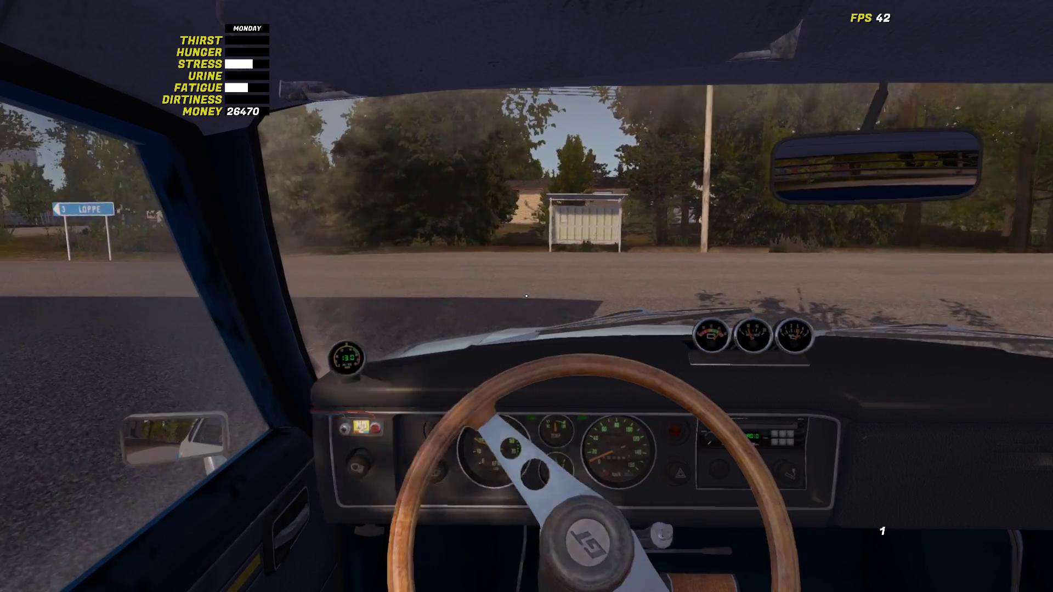
key(e)
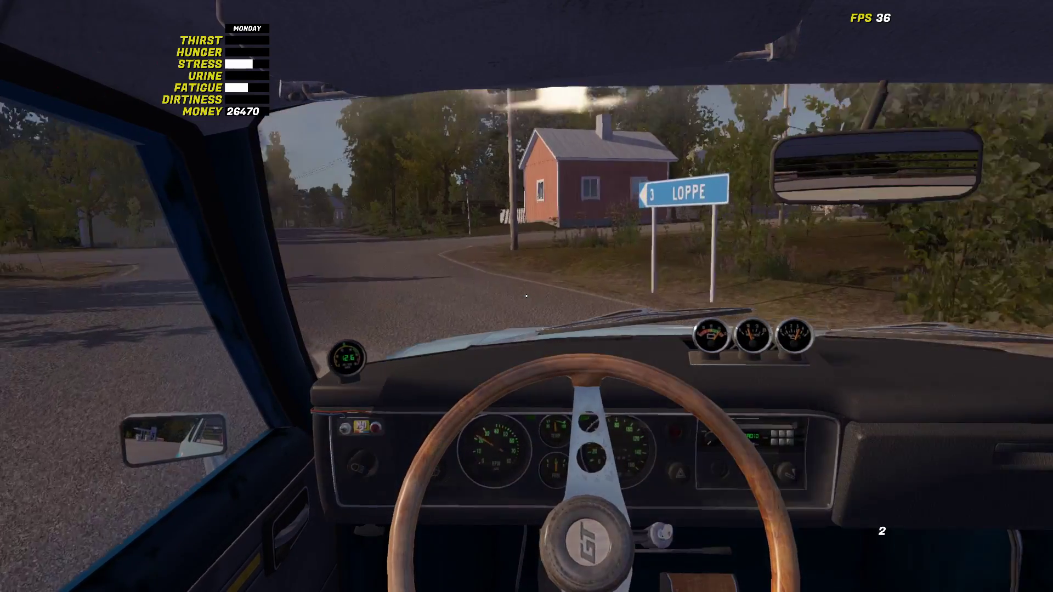
key(d)
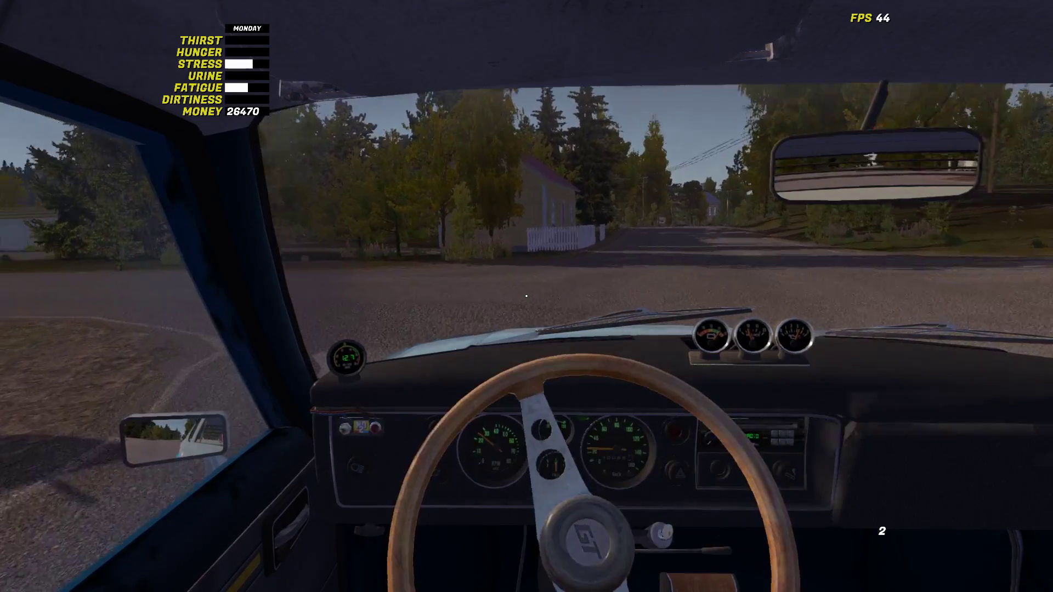
key(a)
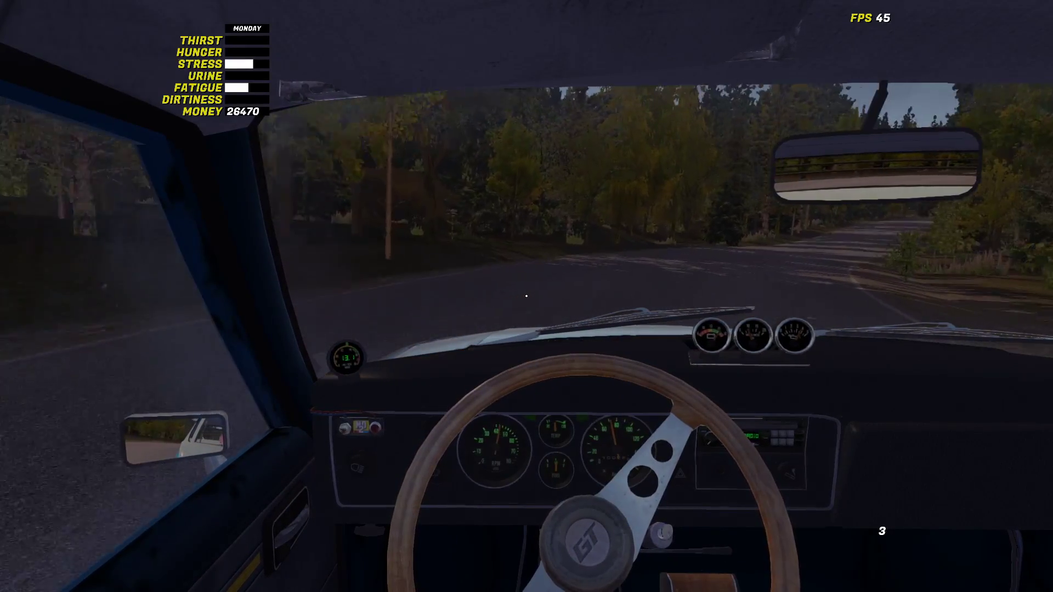
Follow the winding forest road in third gear, steering the blue car through its bends.
key(d)
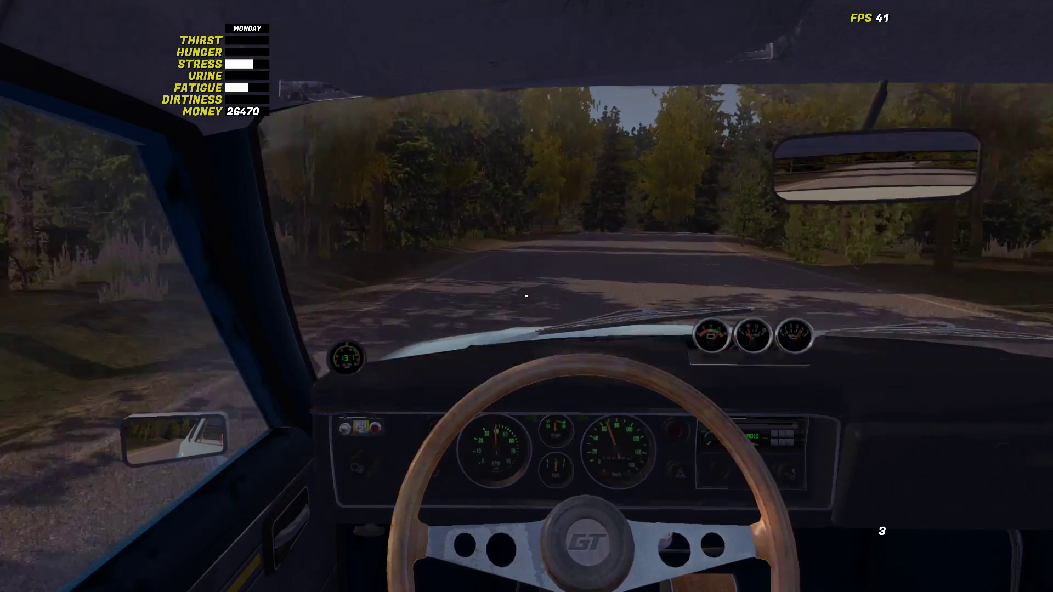
key(a)
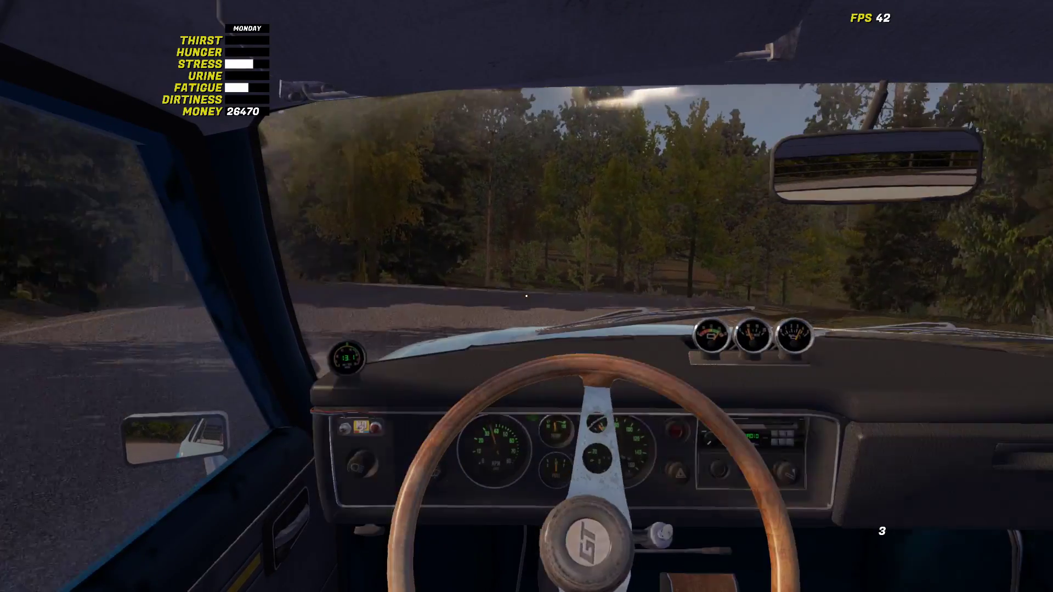
key(d)
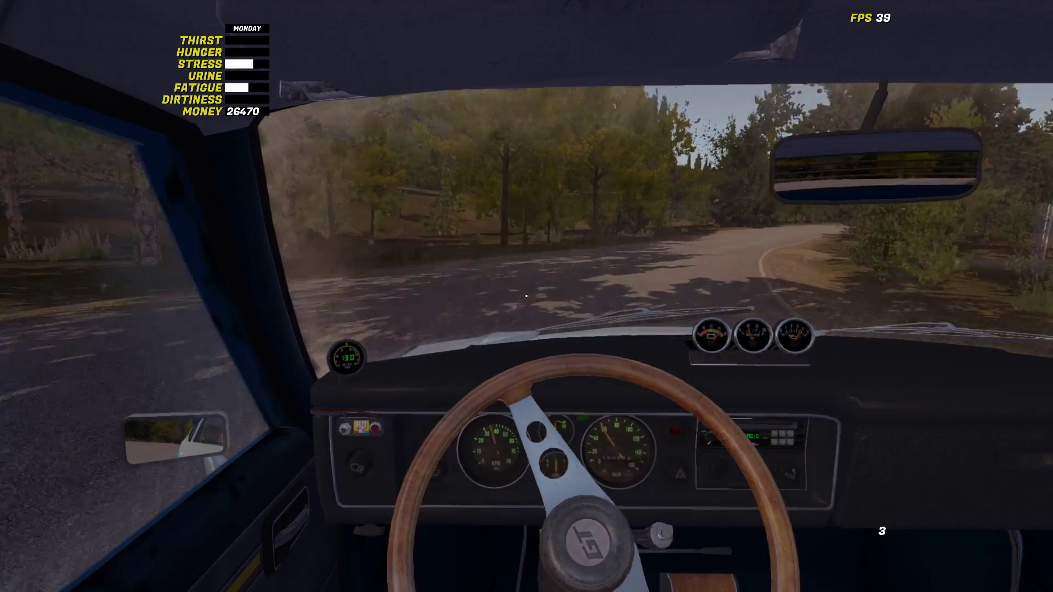
key(d)
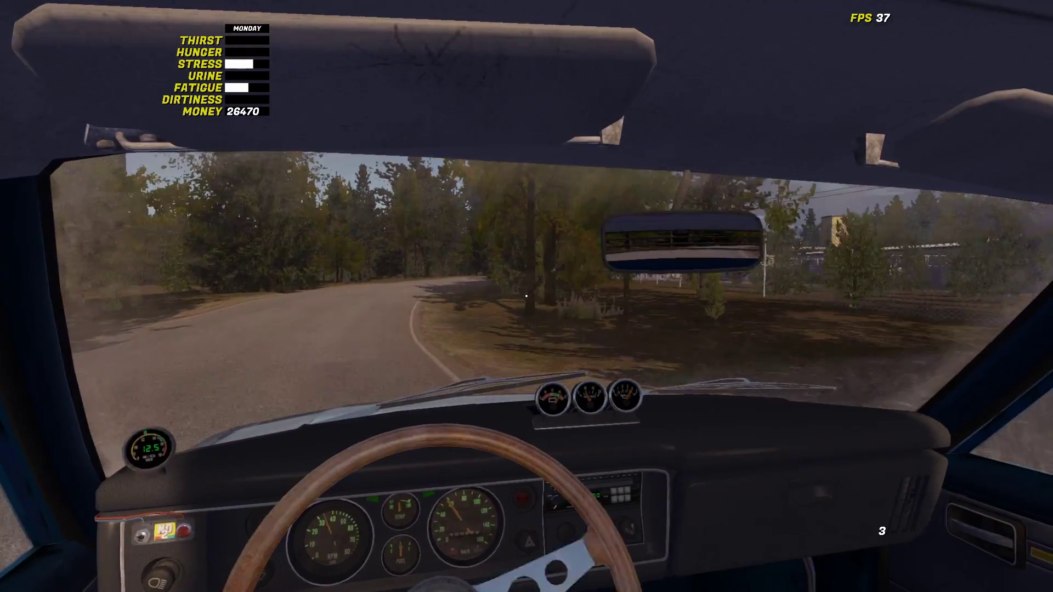
key(d)
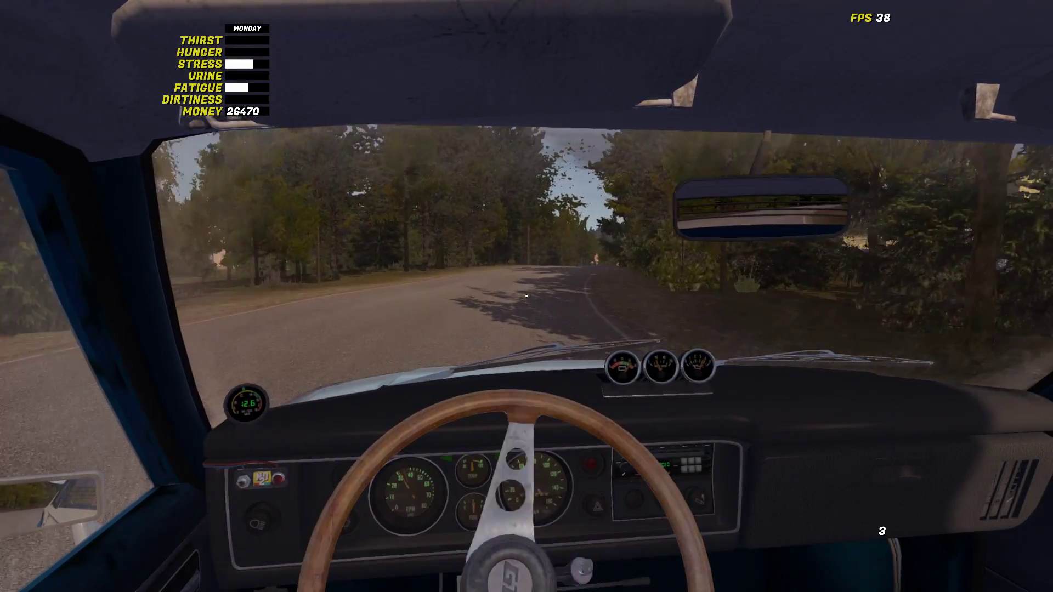
key(a)
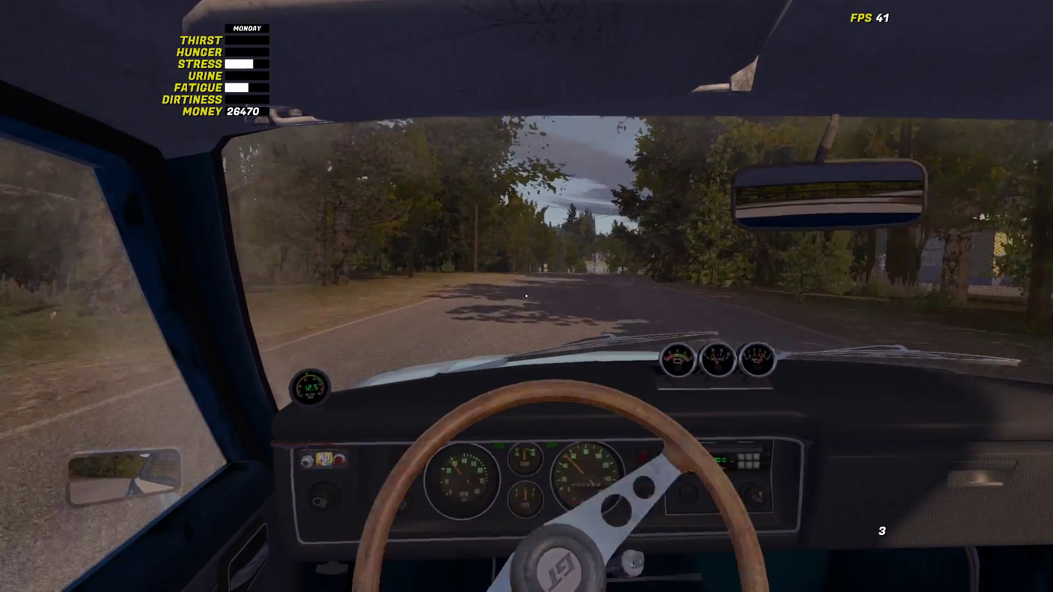
Shift down to neutral, turn into the fenced yard, and park the car near the Gifu tanker truck.
key(a)
key(ctrl)
key(ctrl)
key(ctrl)
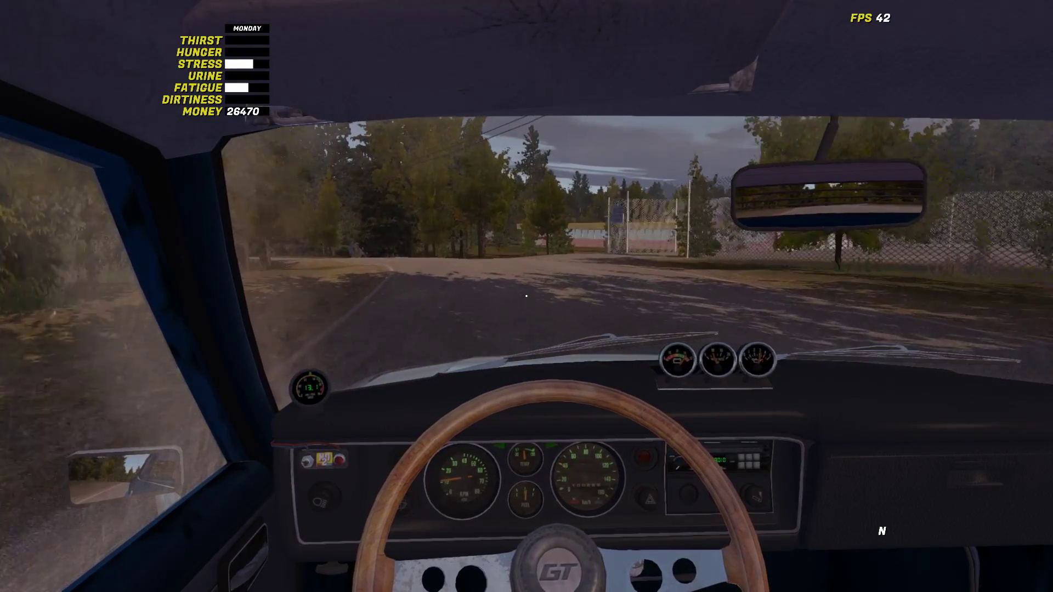
key(d)
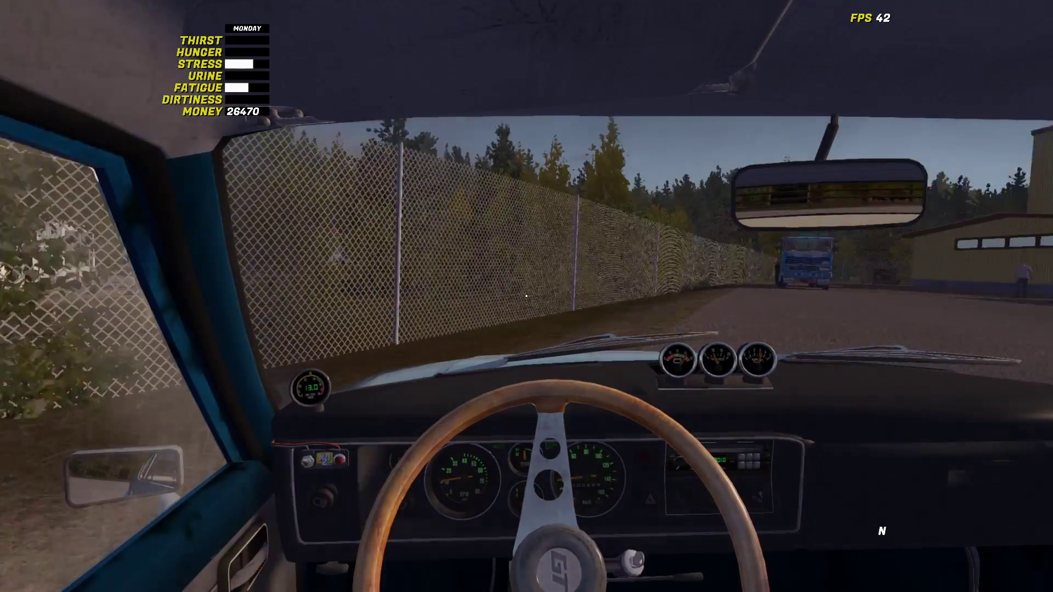
key(d)
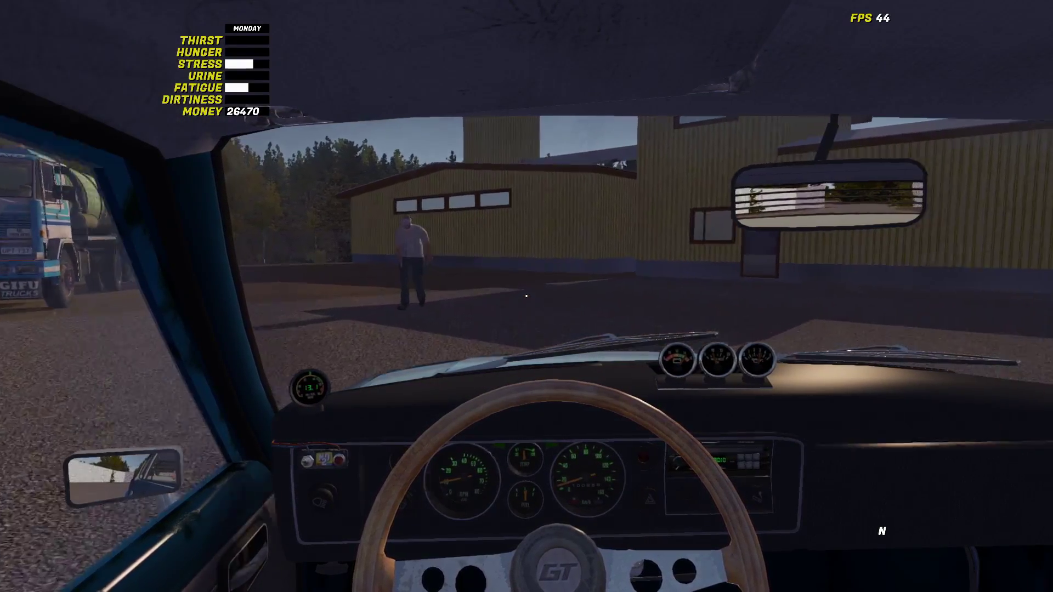
key(d)
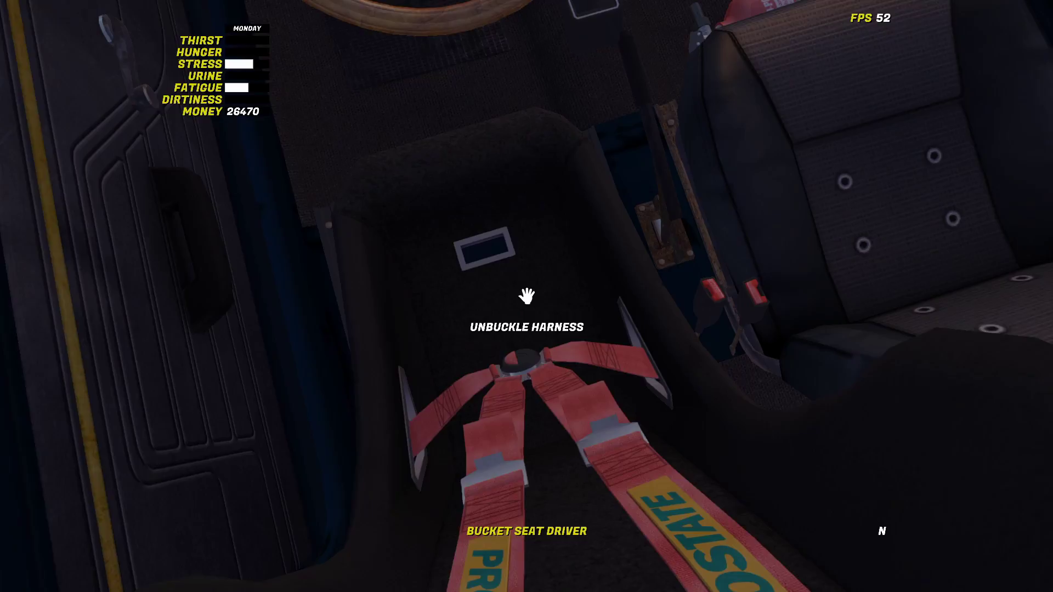
Unbuckle the bucket seat harness, leave the blue car, and walk over to the tanker truck.
click(526, 296)
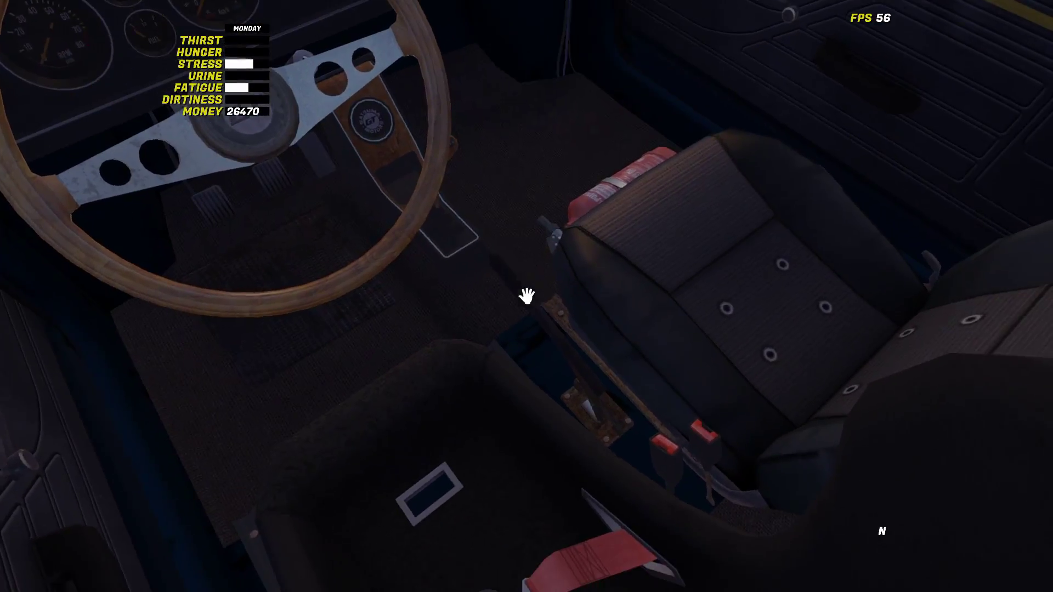
key(Return)
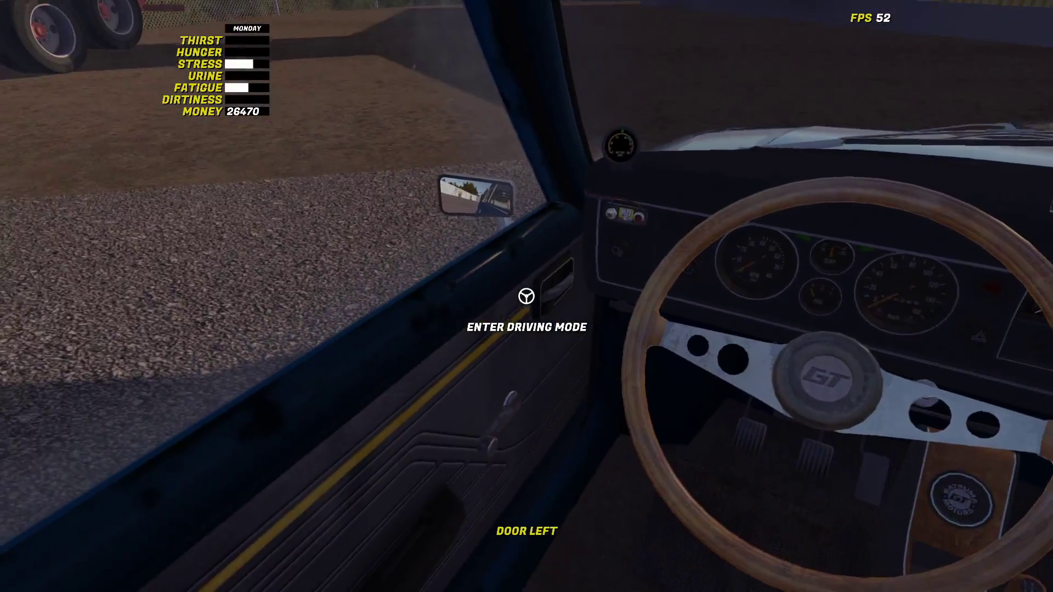
key(w)
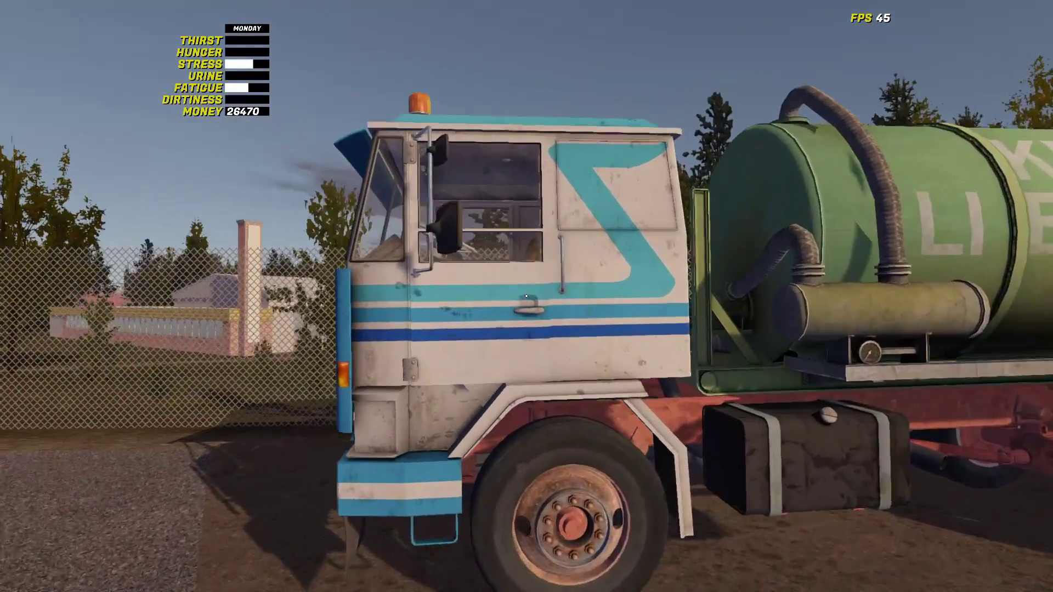
Open the truck's driver door, climb into the cab, and enter driving mode.
key(w)
click(526, 296)
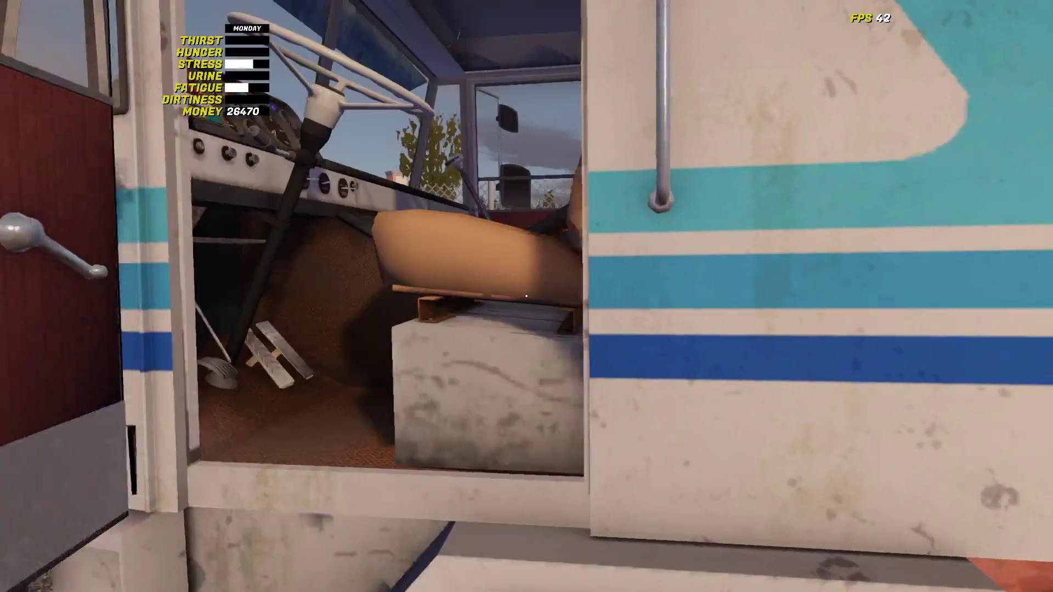
key(Return)
key(c)
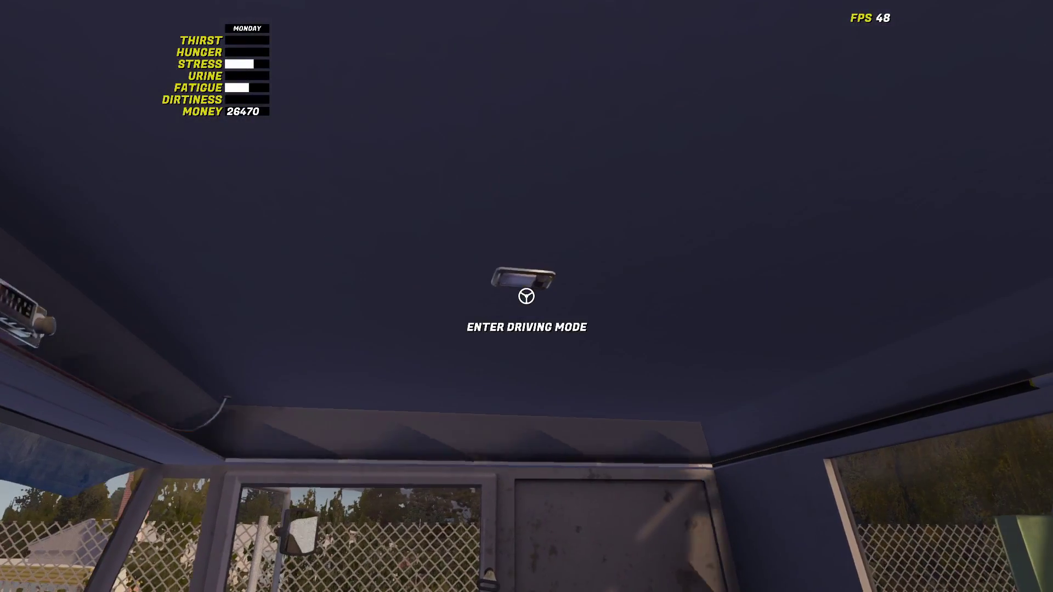
key(Return)
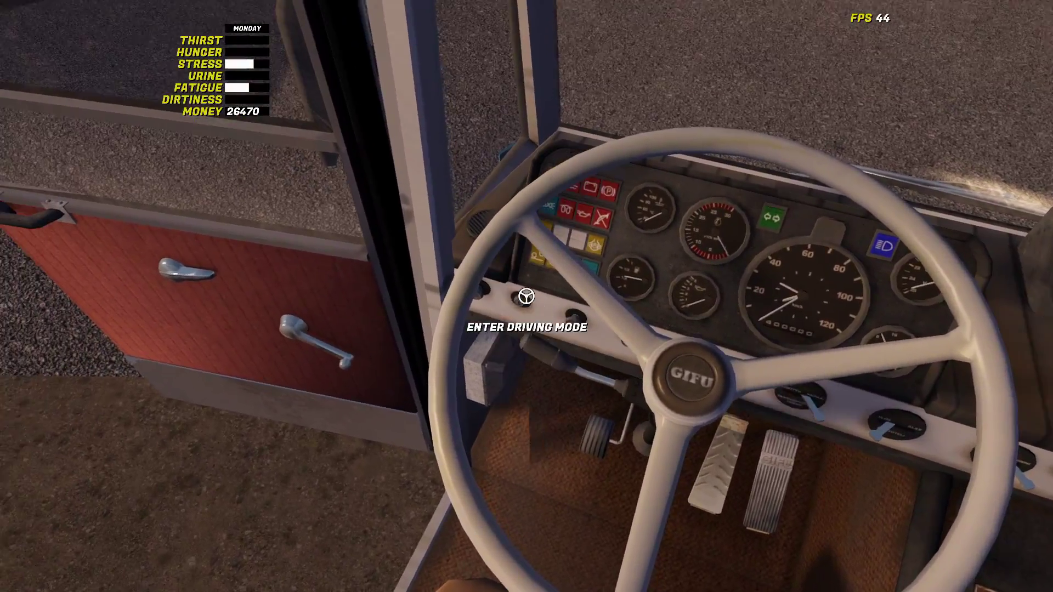
Leave the truck, walk back to the blue car, and enter driving mode in its driver's seat.
key(s)
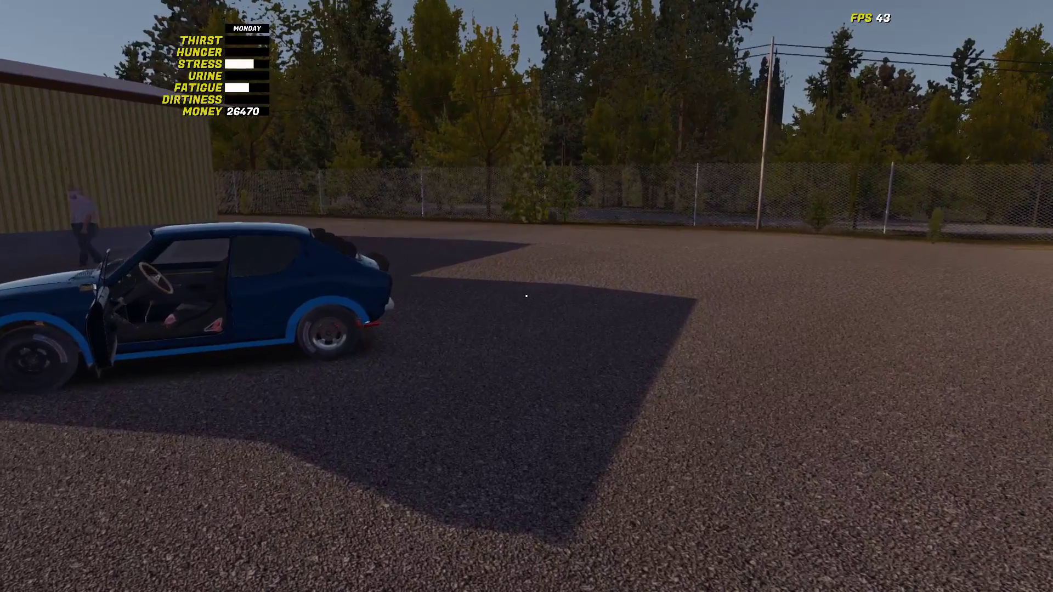
key(f)
key(w)
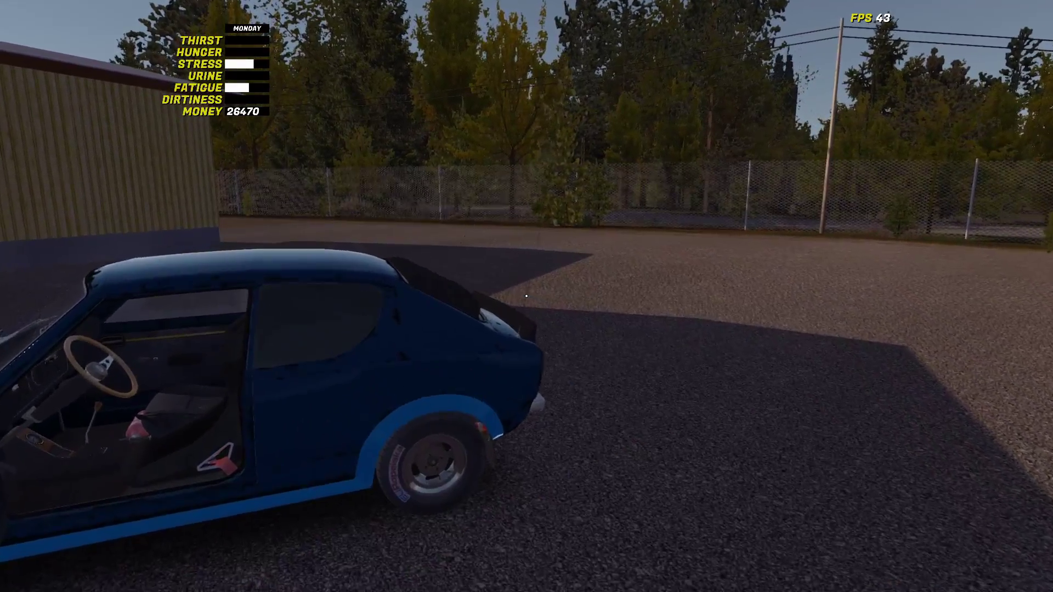
key(w)
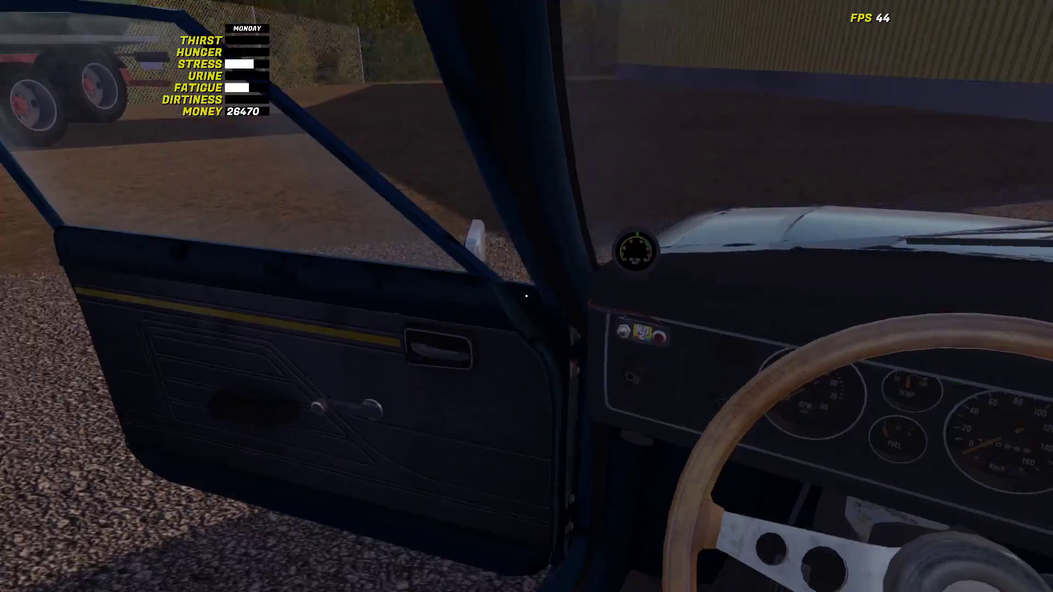
key(w)
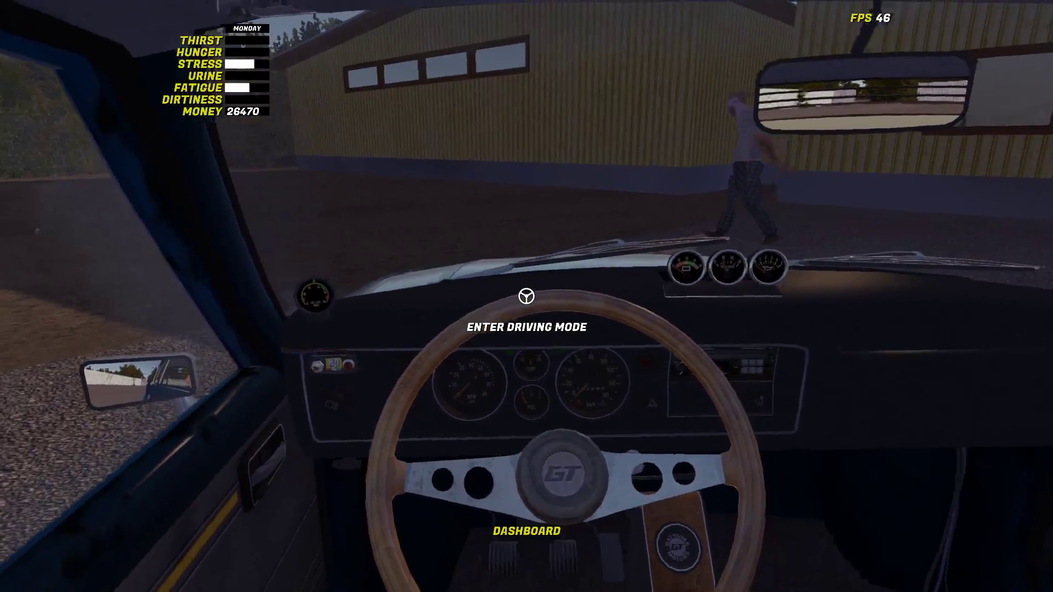
key(Return)
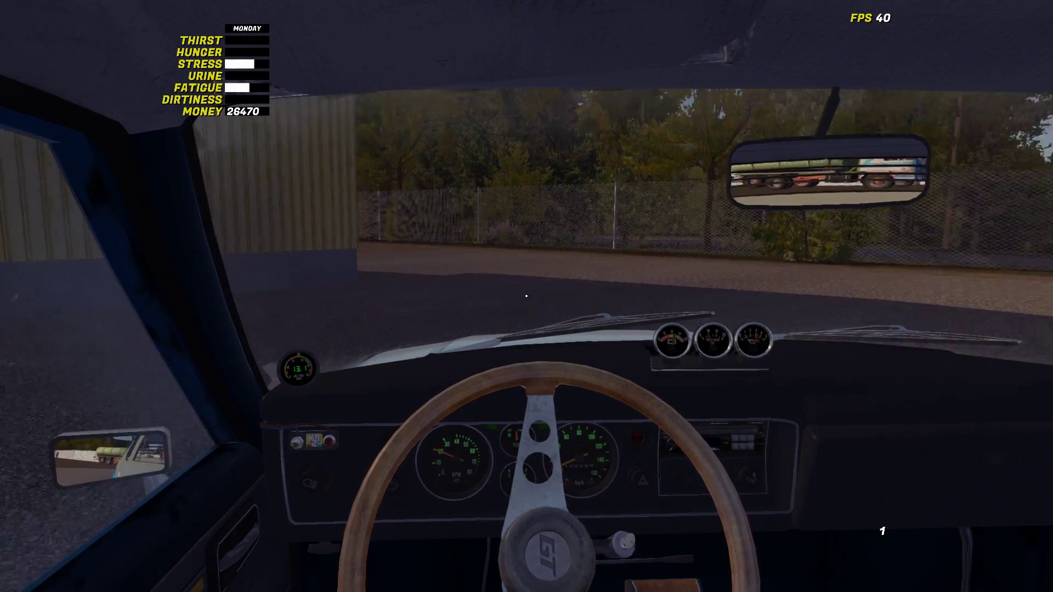
Drive out of the fenced yard in first gear, shift up to second, and join the forest road.
key(w)
key(d)
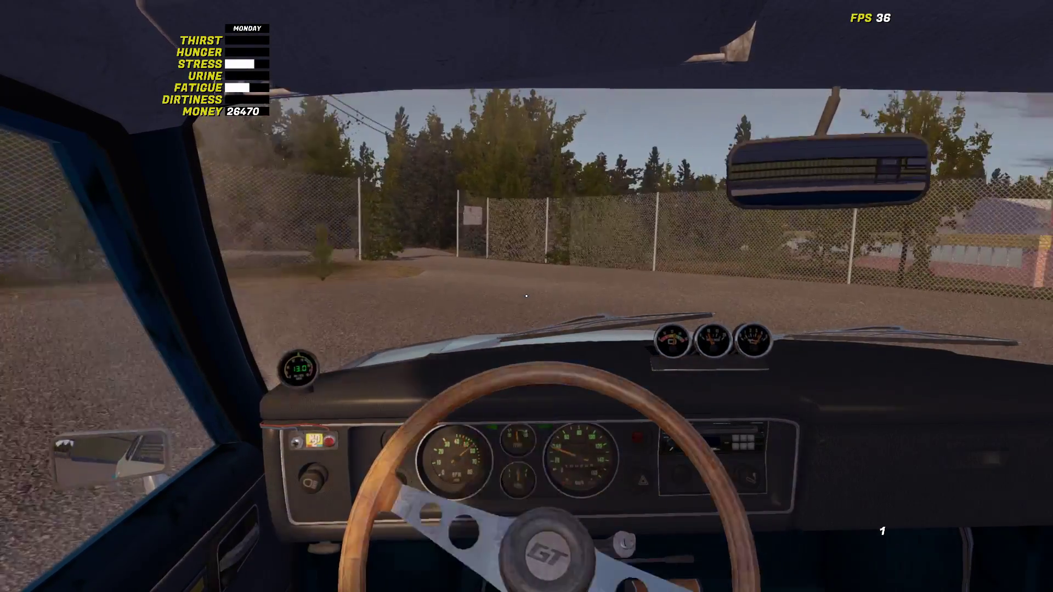
key(a)
key(shift)
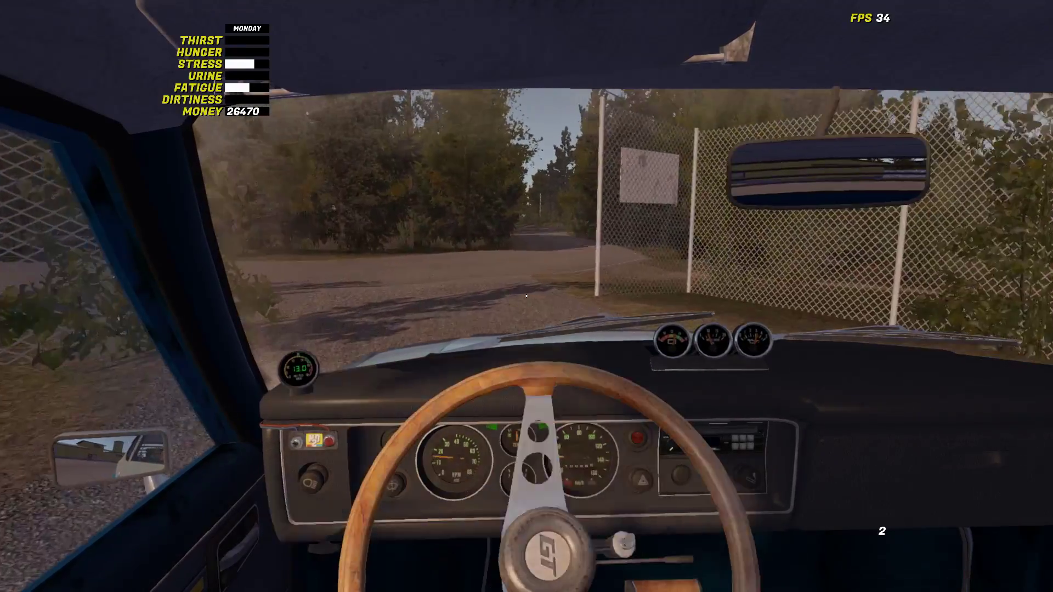
key(a)
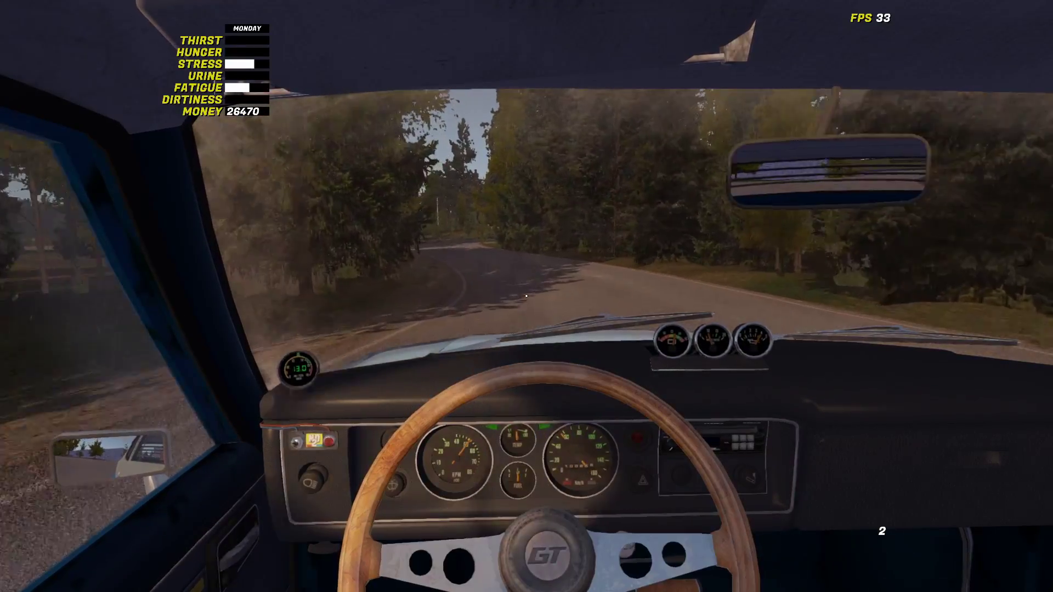
Drive back to the village in second and third gear, past the yield sign and yellow house to the pub junction.
key(w)
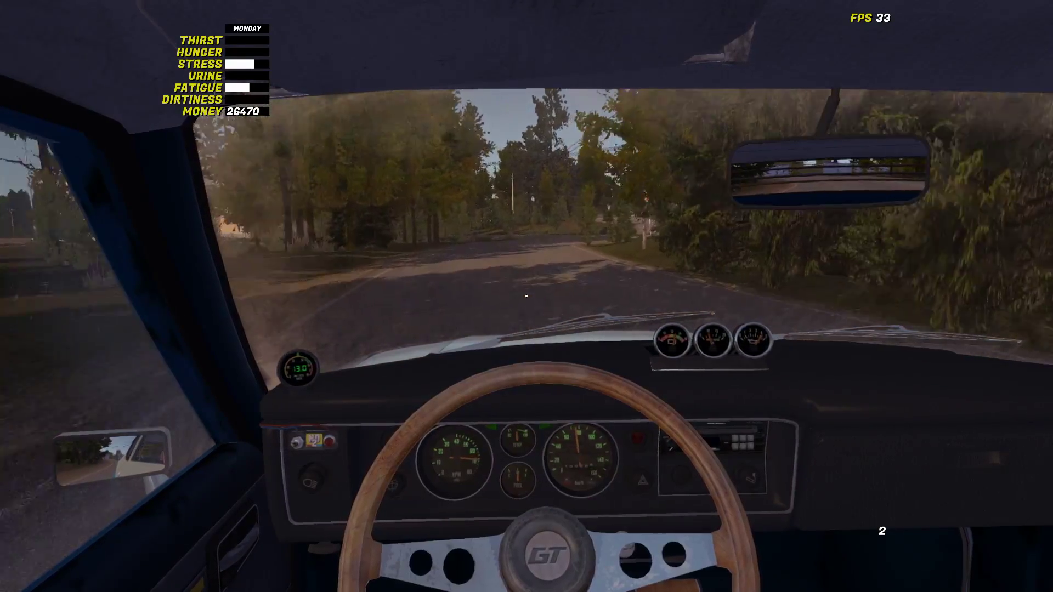
key(d)
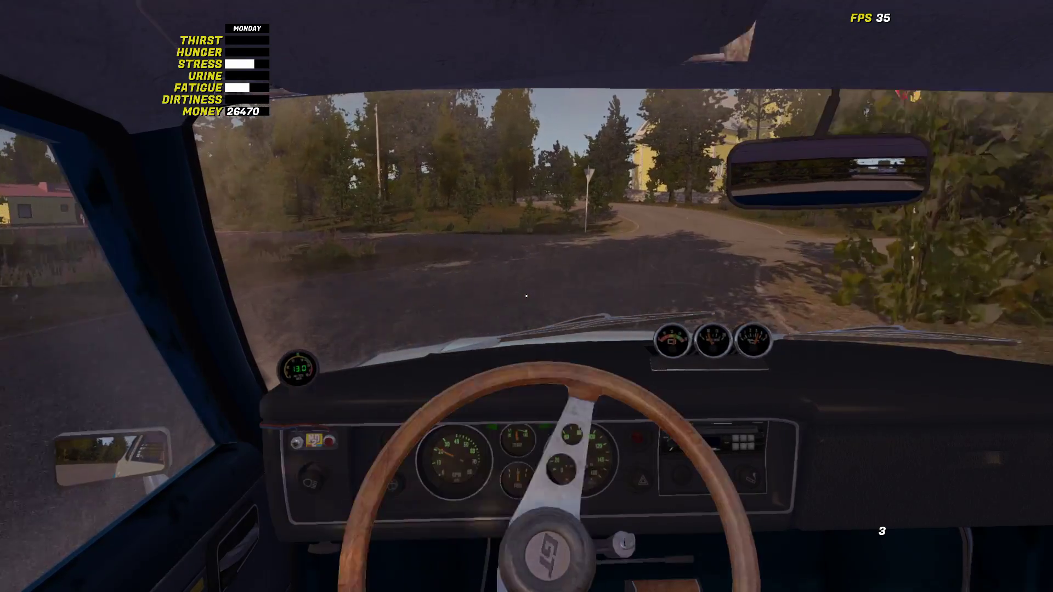
key(d)
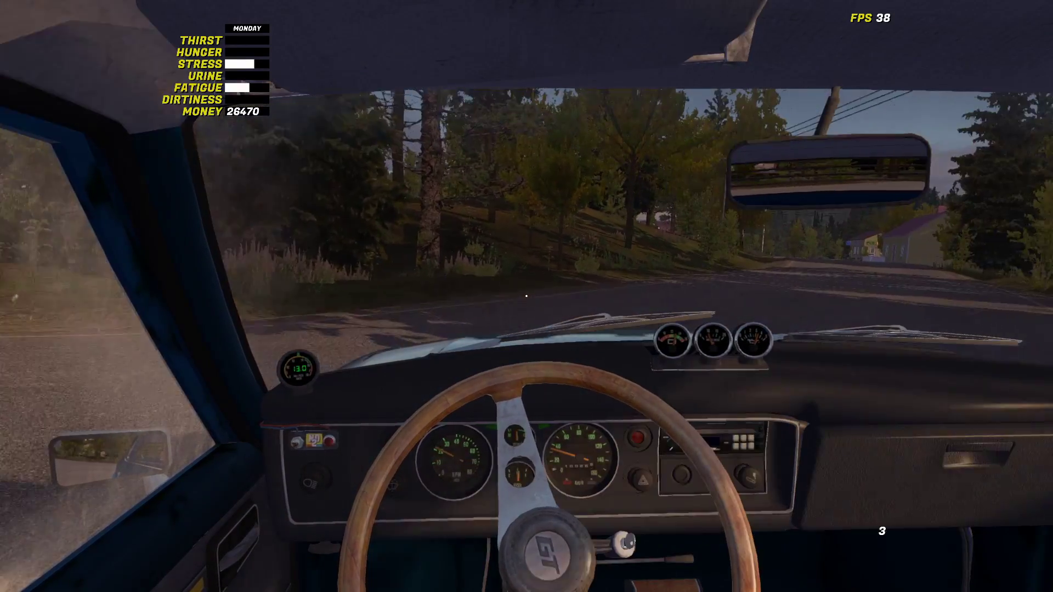
key(a)
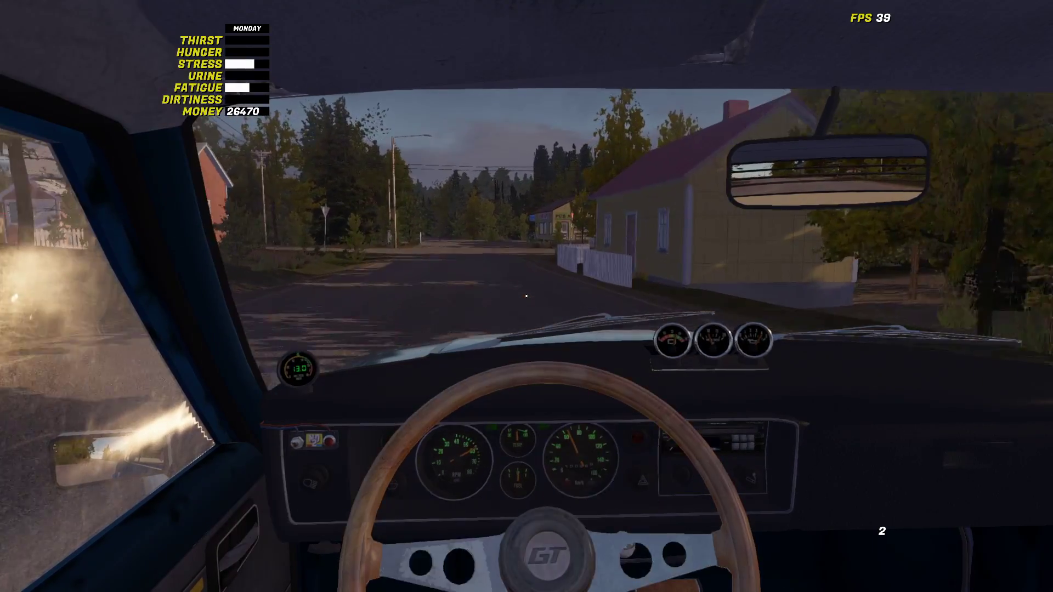
key(w)
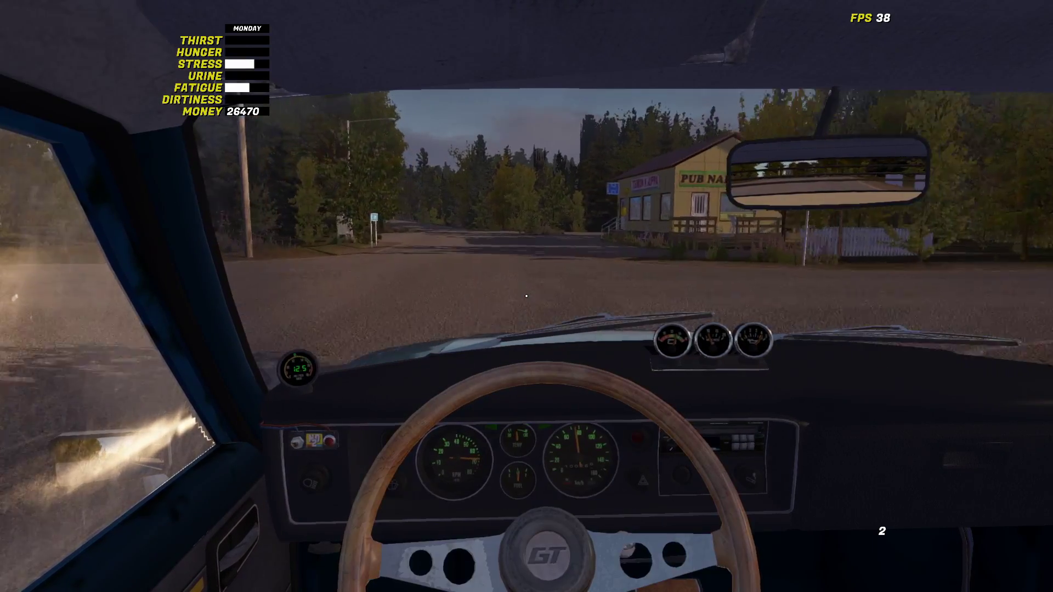
Drive through the junction by the pub, turn off the road ahead, and shift down to neutral.
key(a)
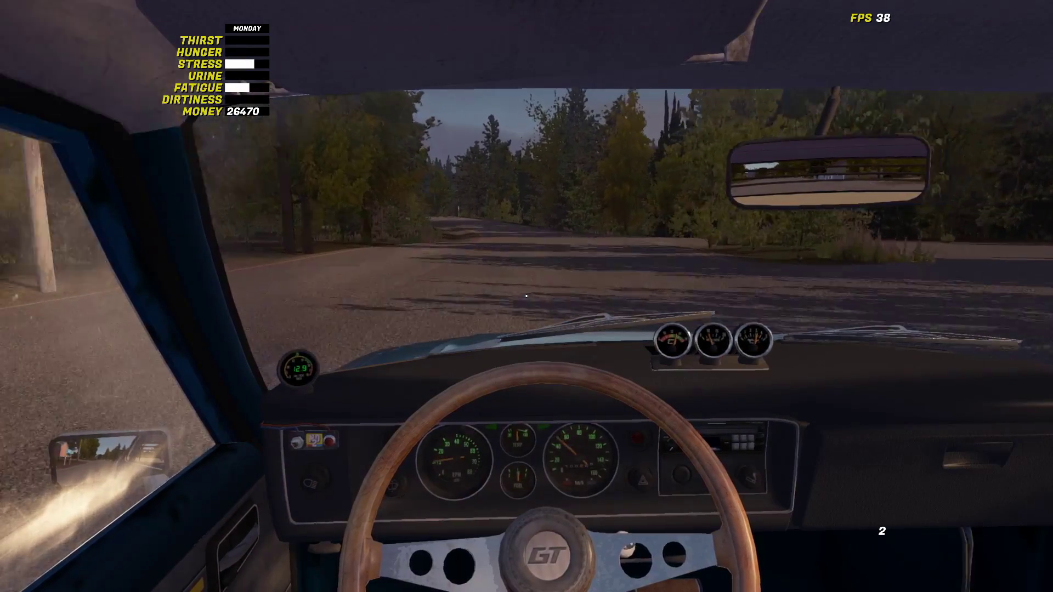
key(d)
key(ctrl)
key(ctrl)
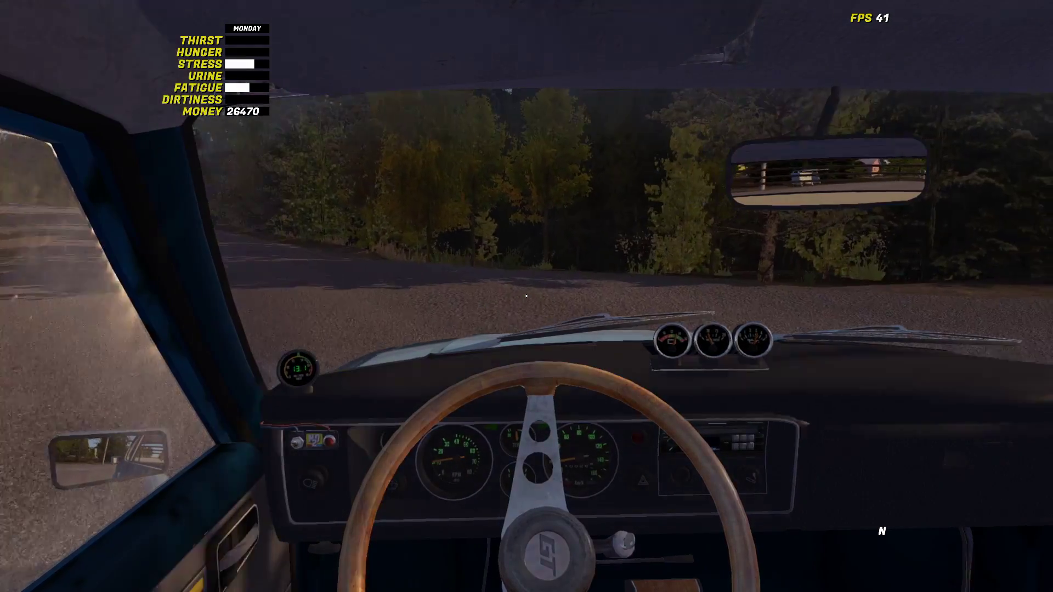
Park the blue car beside the village building, get out, and walk around the building towards the white picket fence.
key(shift)
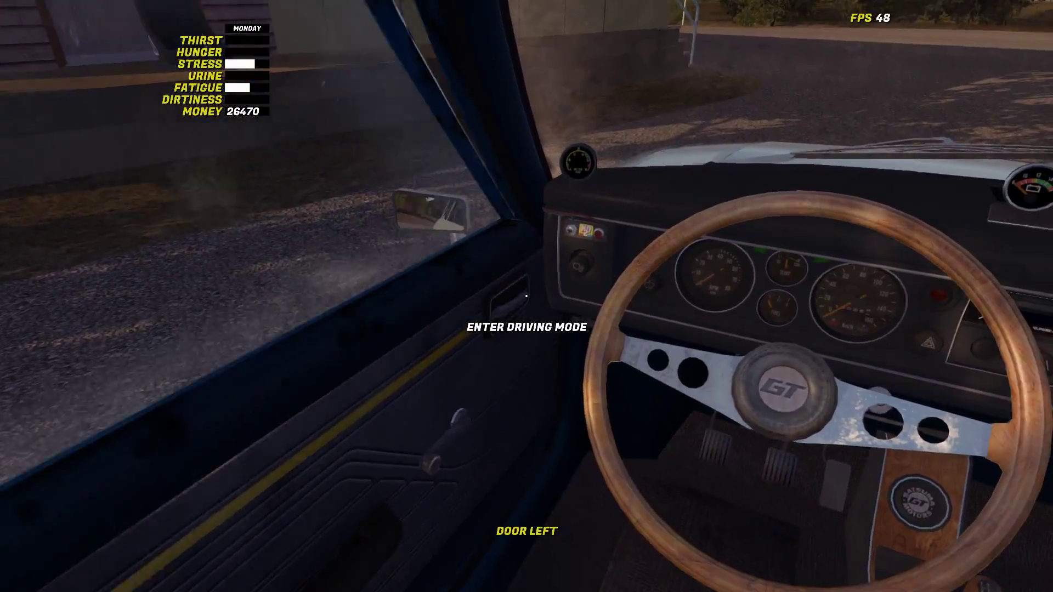
click(527, 296)
key(Return)
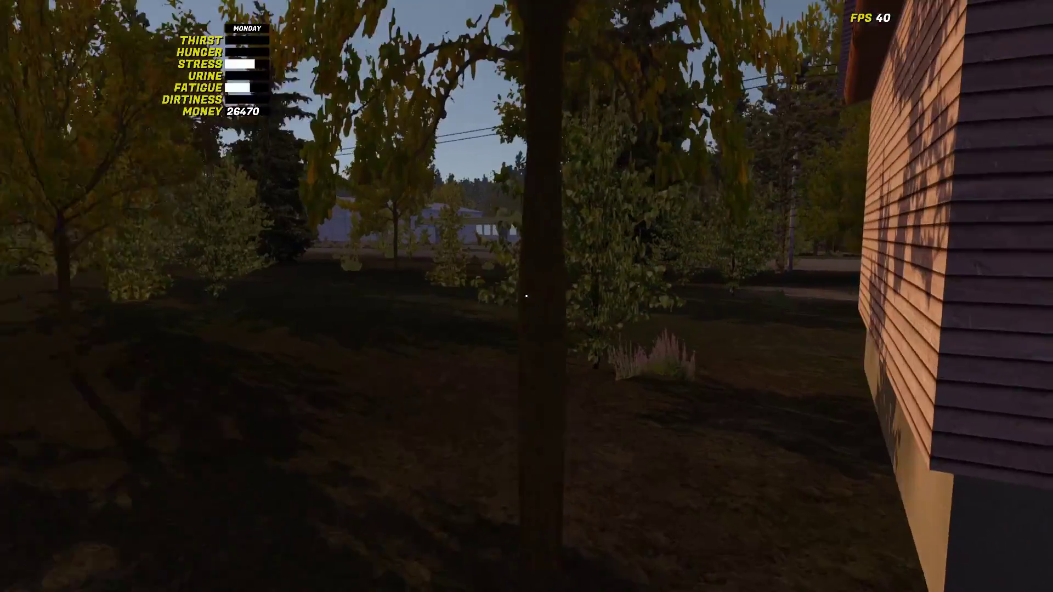
key(w)
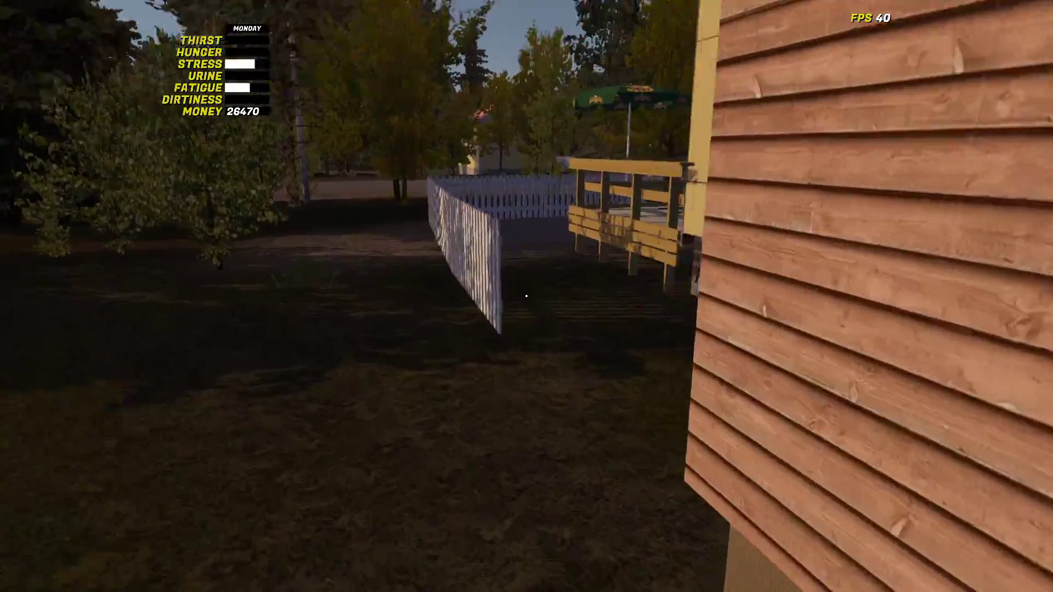
key(w)
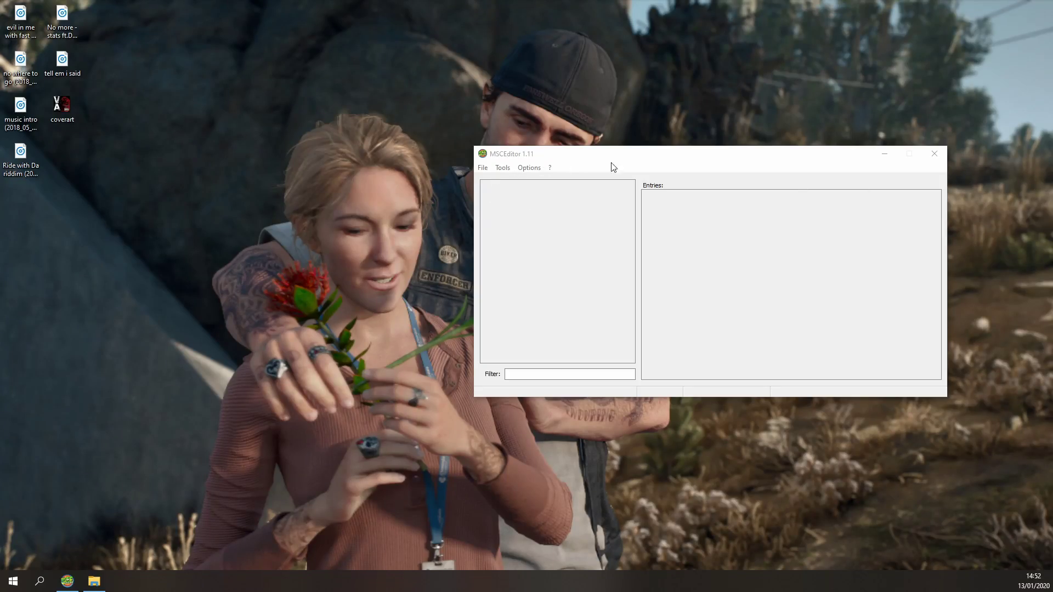
Switch to MSCEditor, reposition its window, and load the defaultES2File save from the My Summer Car folder.
drag(601, 157, 444, 108)
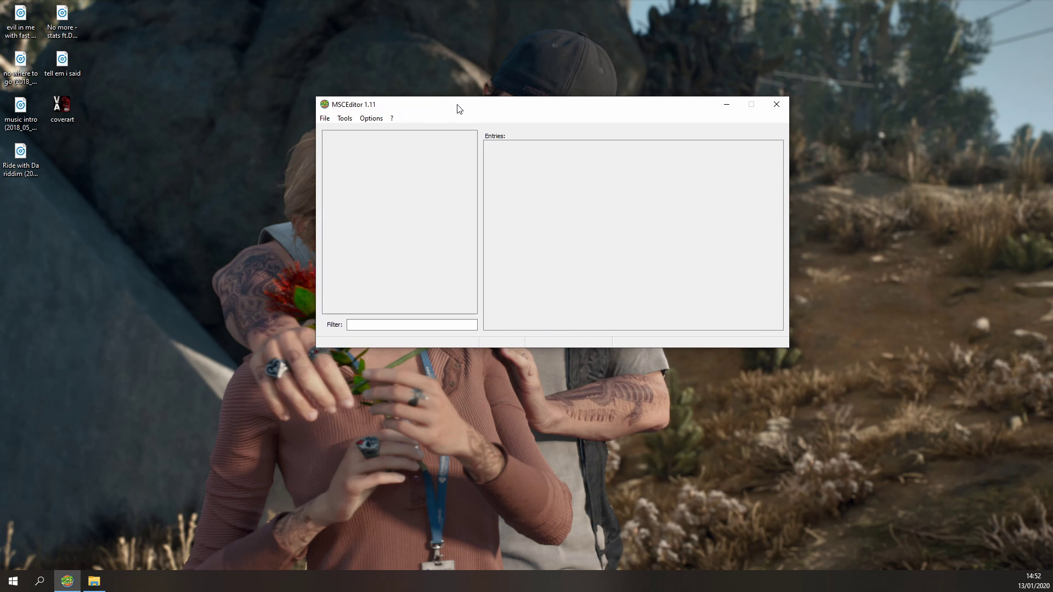
click(325, 120)
click(344, 119)
click(326, 119)
click(332, 131)
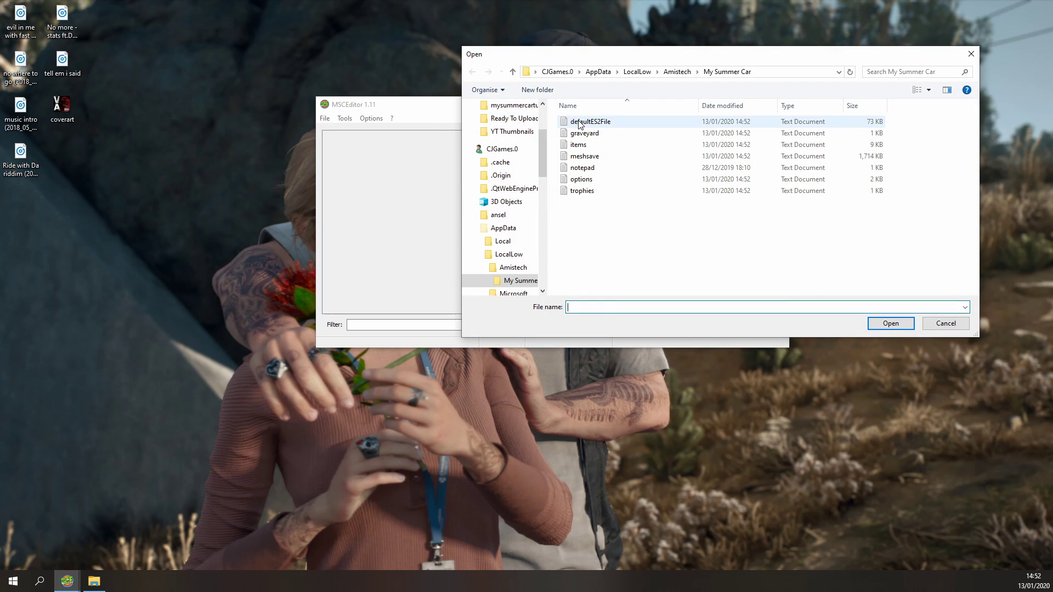
click(579, 125)
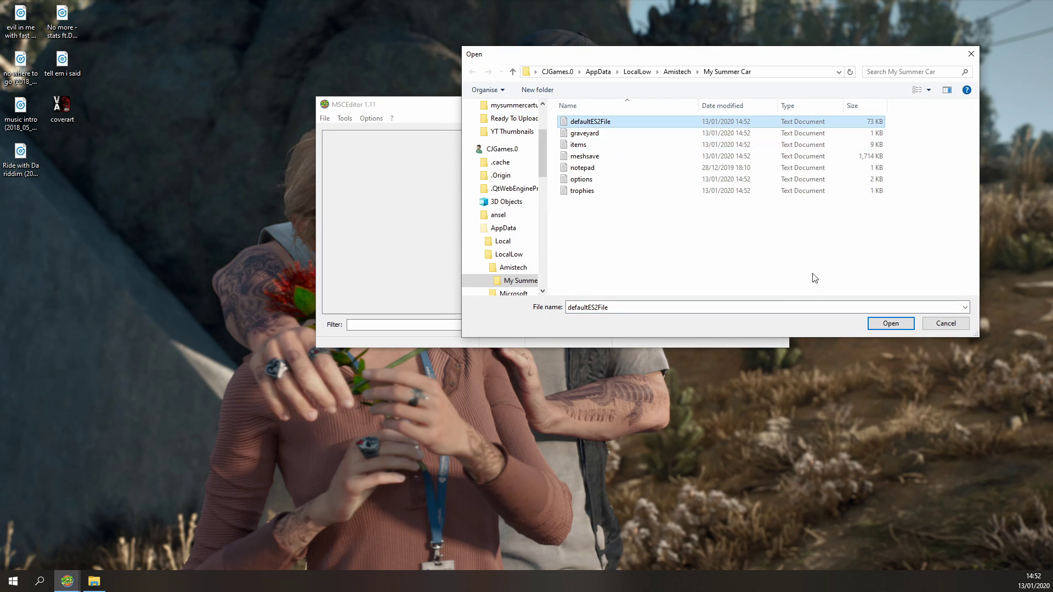
click(880, 324)
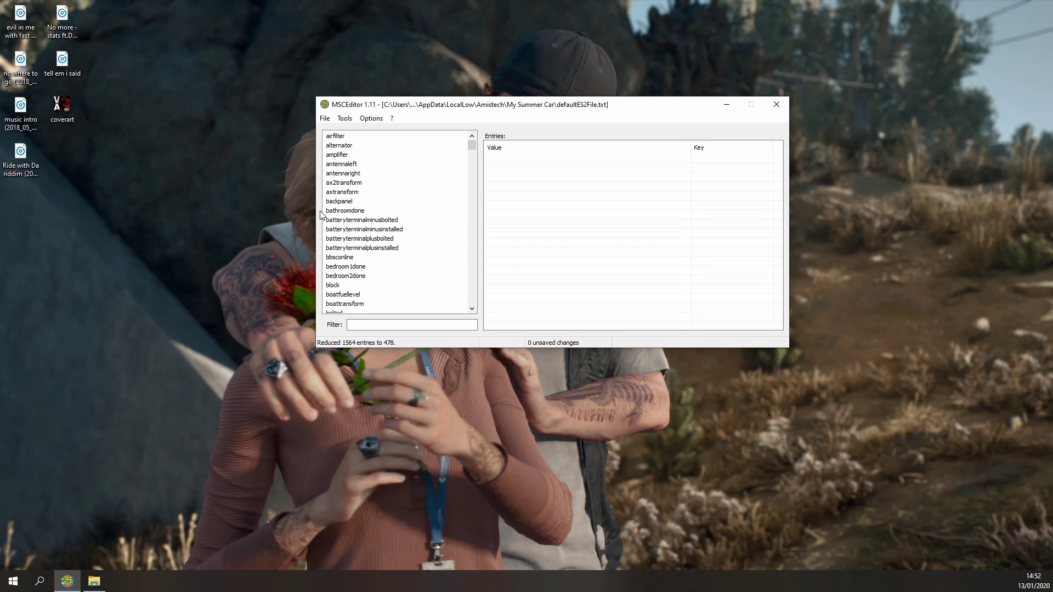
Open the Satsuma Report, look through the car parts list, and apply the recommended engine oil level in the maintenance section.
click(340, 120)
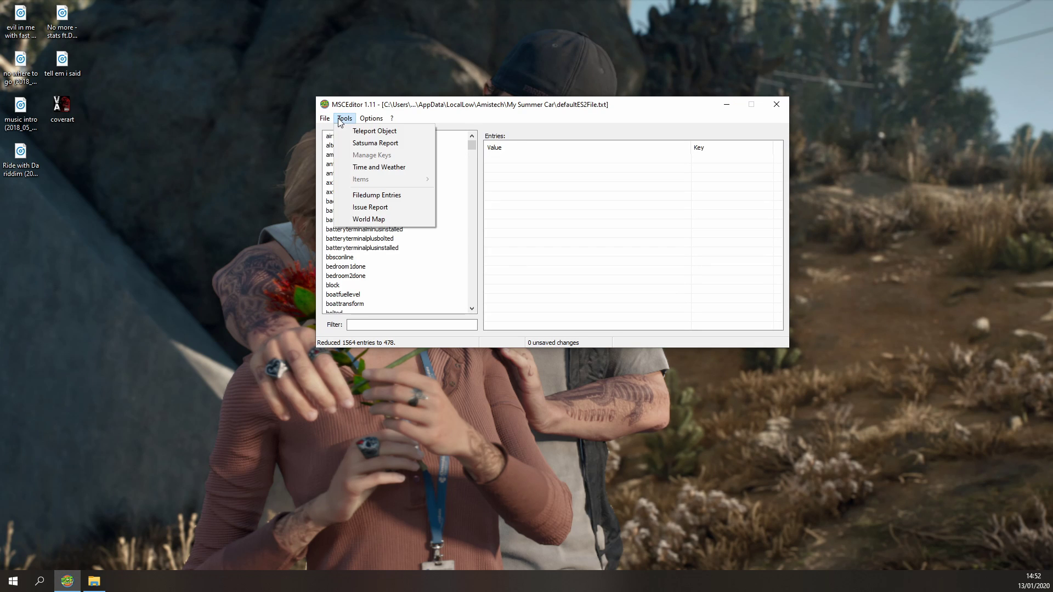
click(368, 143)
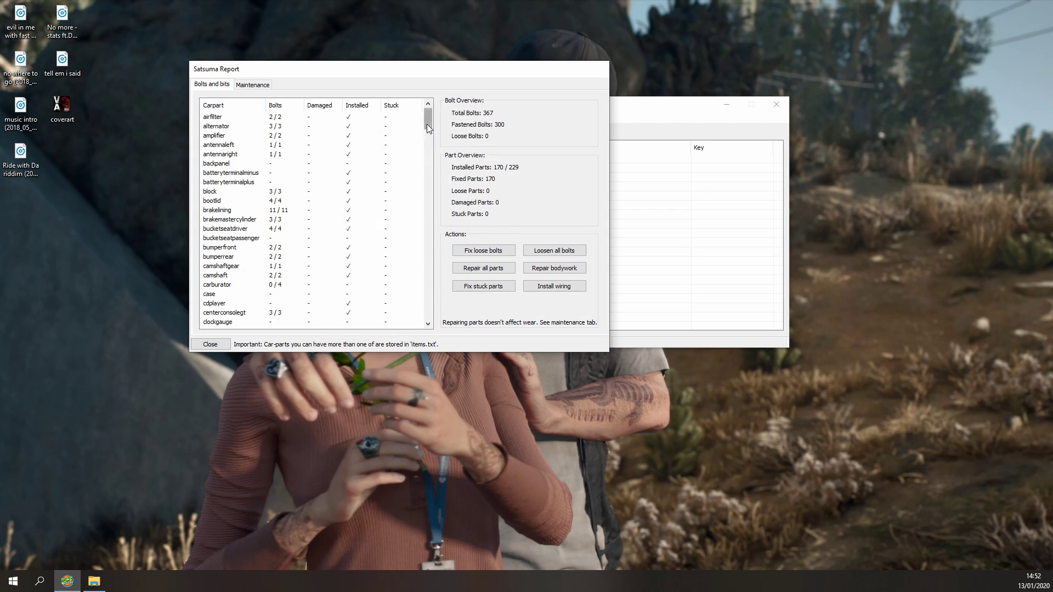
drag(426, 124, 427, 182)
click(254, 85)
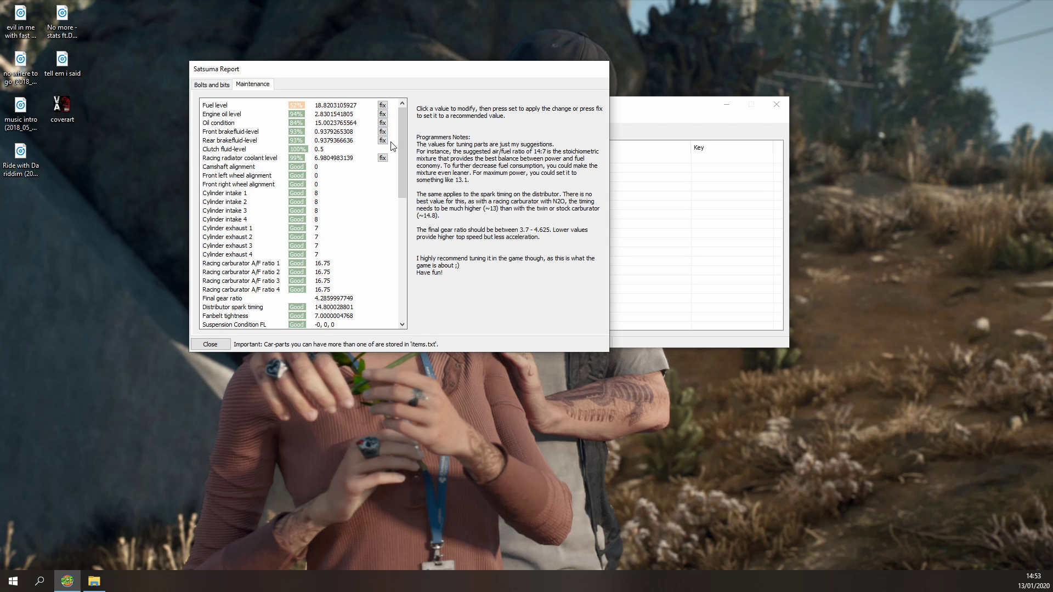
click(383, 115)
Set Racing carburator A/F ratio 1 to 12 in the maintenance list.
drag(406, 120, 404, 180)
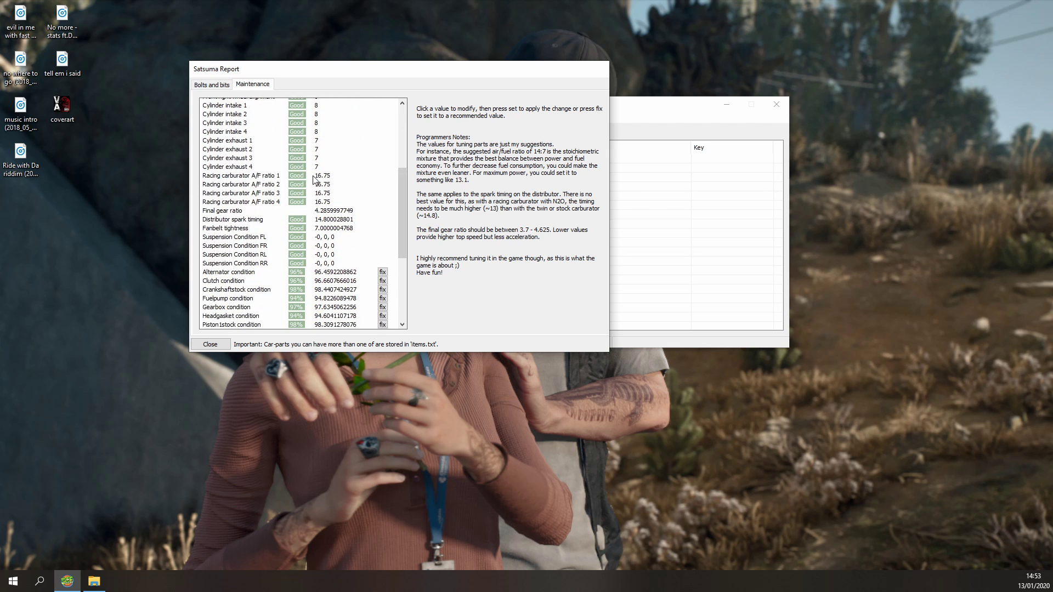
click(328, 175)
text(12)
click(385, 176)
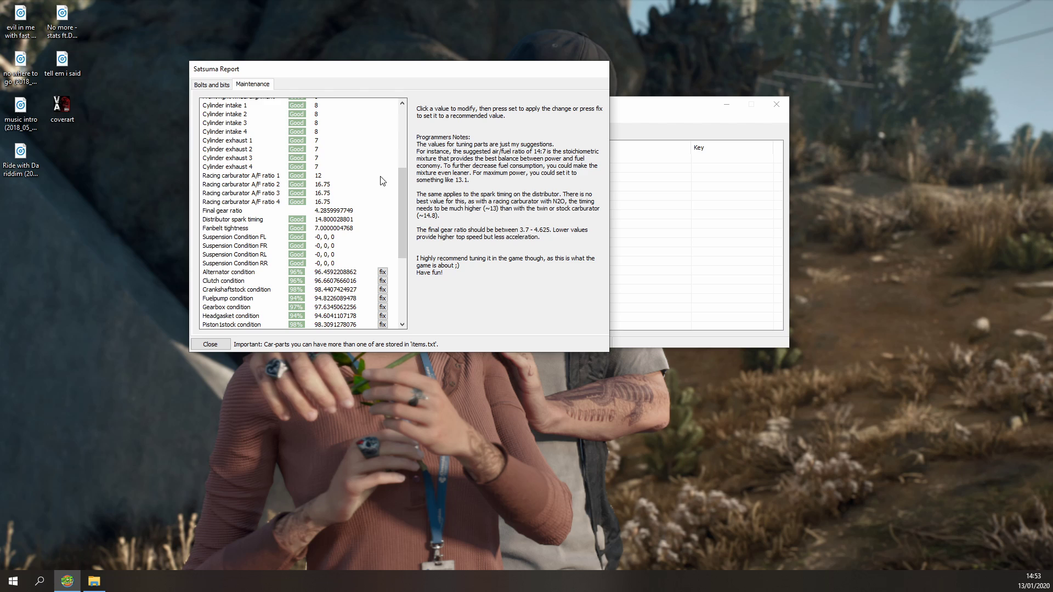
Restore Racing carburator A/F ratio 1 to 16.75, look through the remaining maintenance values, and close the Satsuma Report.
click(327, 176)
click(387, 176)
click(382, 175)
click(363, 175)
drag(363, 175, 320, 175)
text(16.75)
click(387, 175)
scroll(403, 182, up, 3)
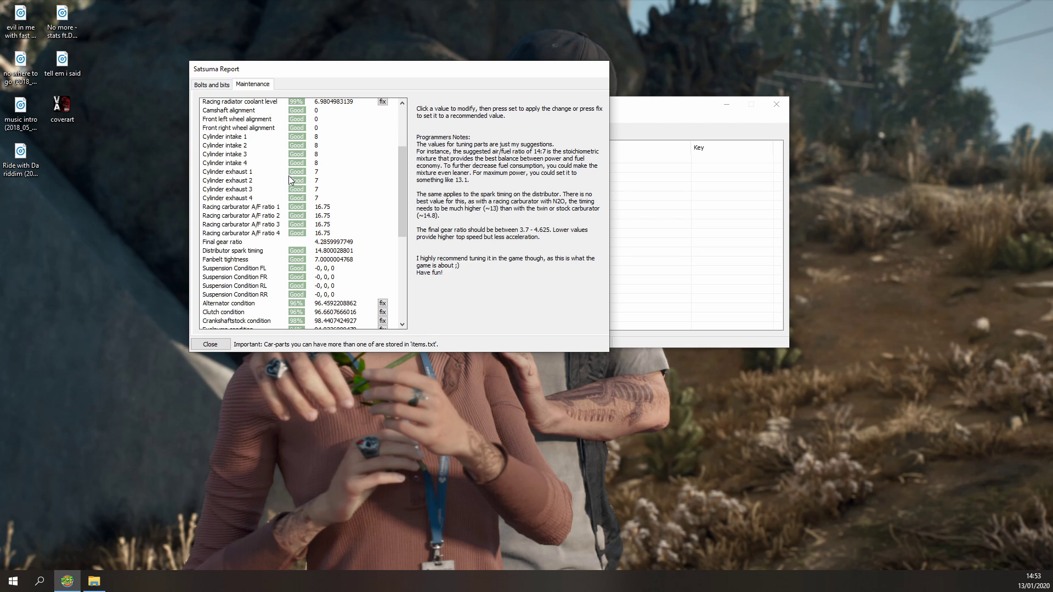
drag(397, 219, 241, 327)
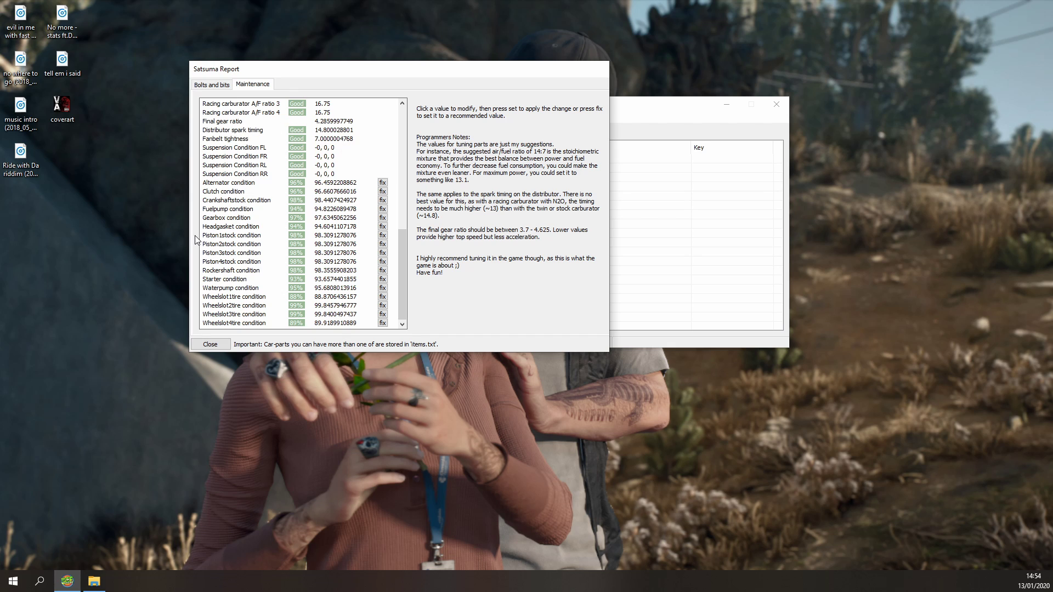
click(210, 345)
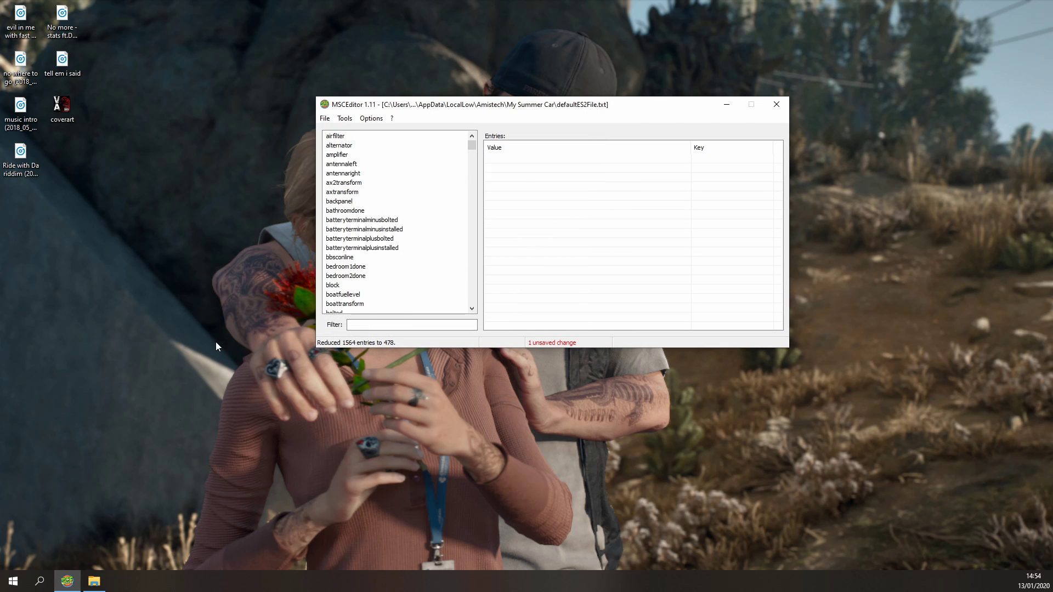
Filter the save entries by "player", show the player group, and set playercigarettes to 20.
click(374, 328)
text(player)
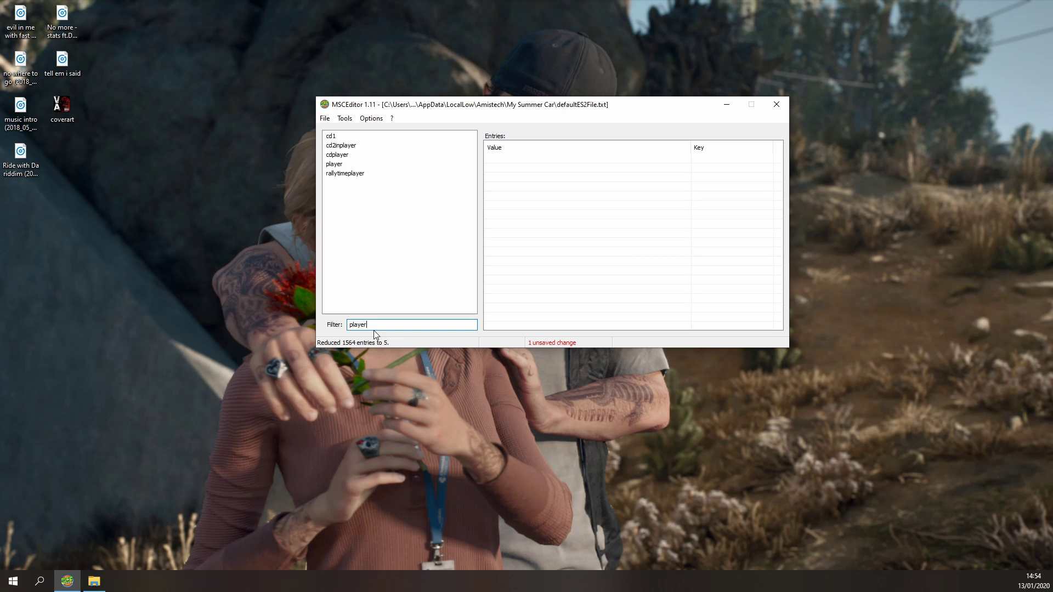
click(336, 155)
click(335, 164)
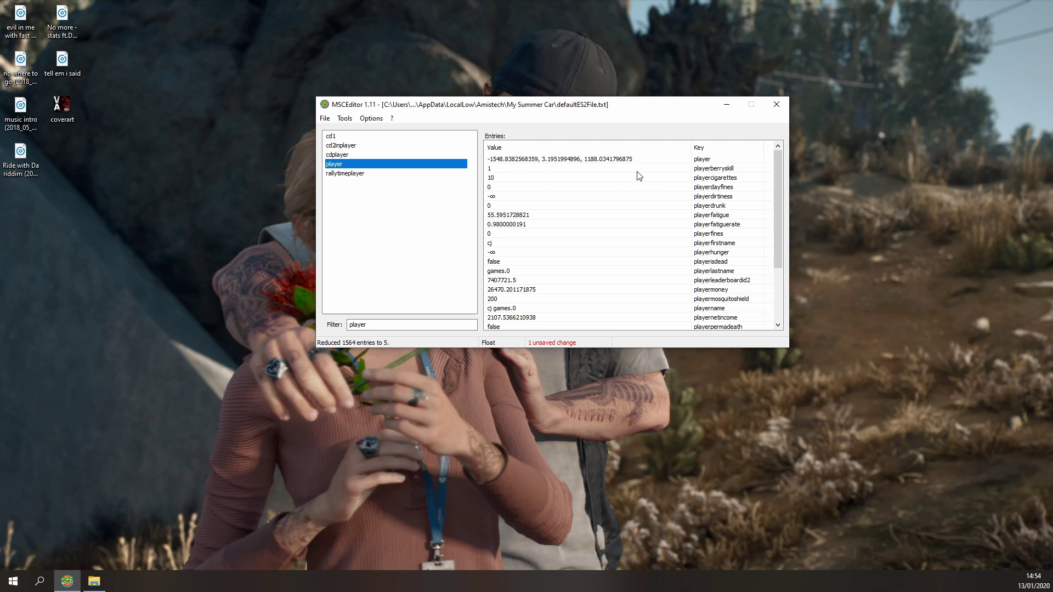
double_click(508, 178)
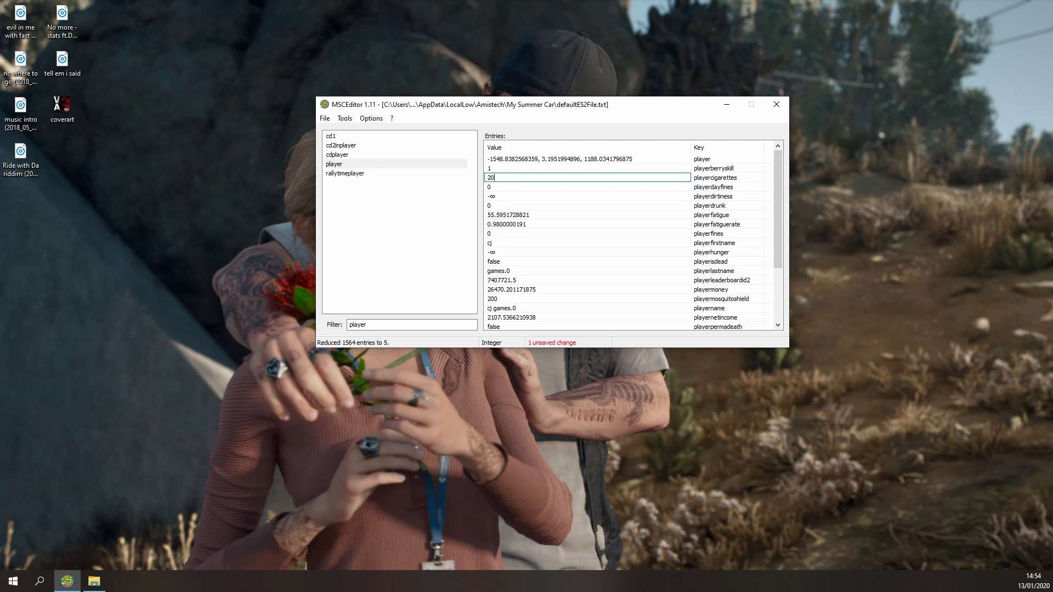
text(20)
key(Return)
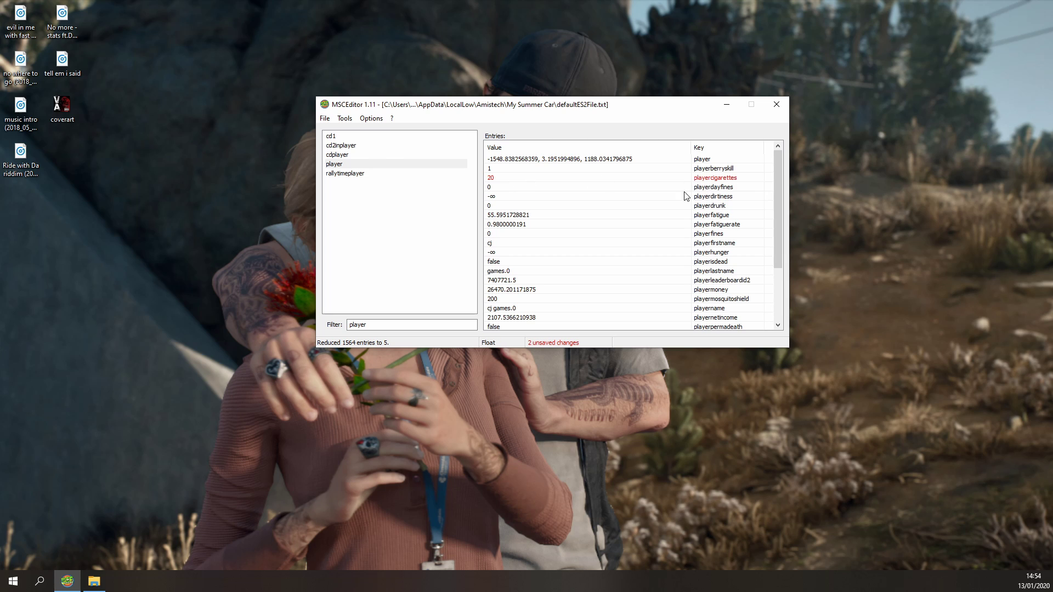
Set playerdirtness to -∞ and open the playerfatigue value for editing.
double_click(585, 197)
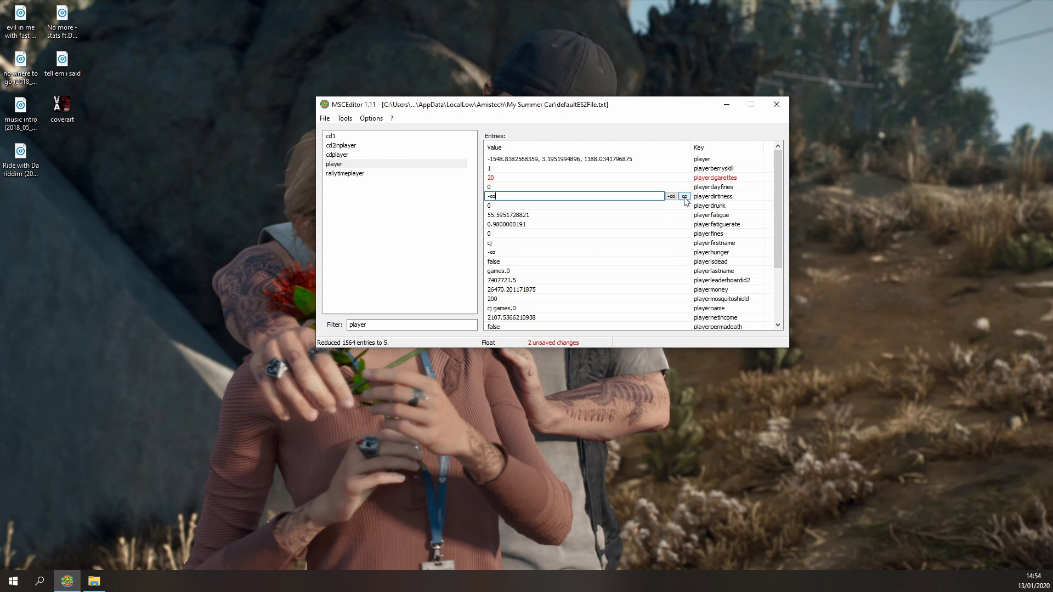
click(670, 198)
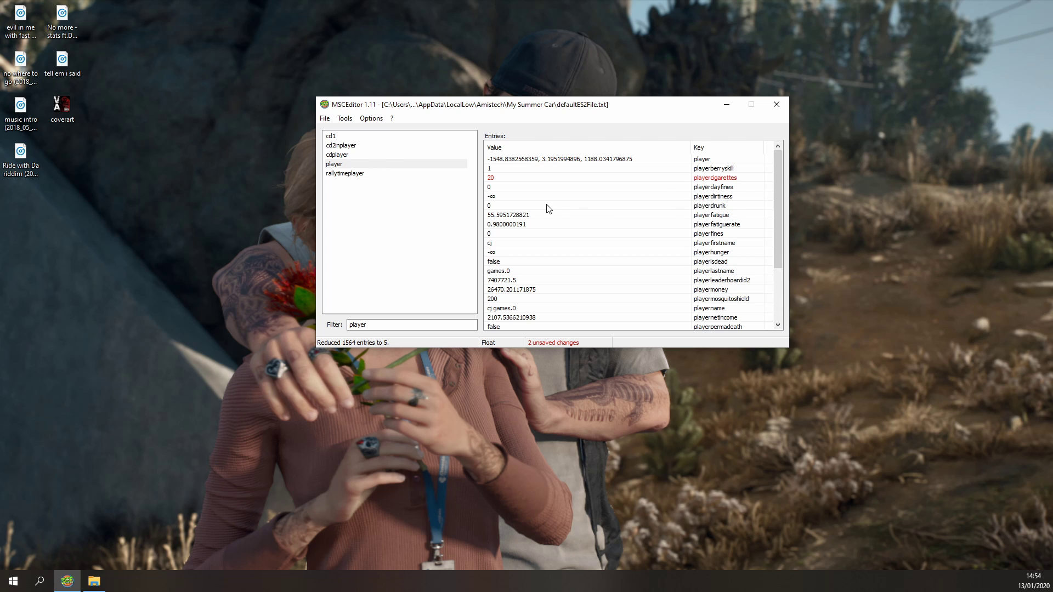
click(669, 207)
click(630, 217)
click(638, 219)
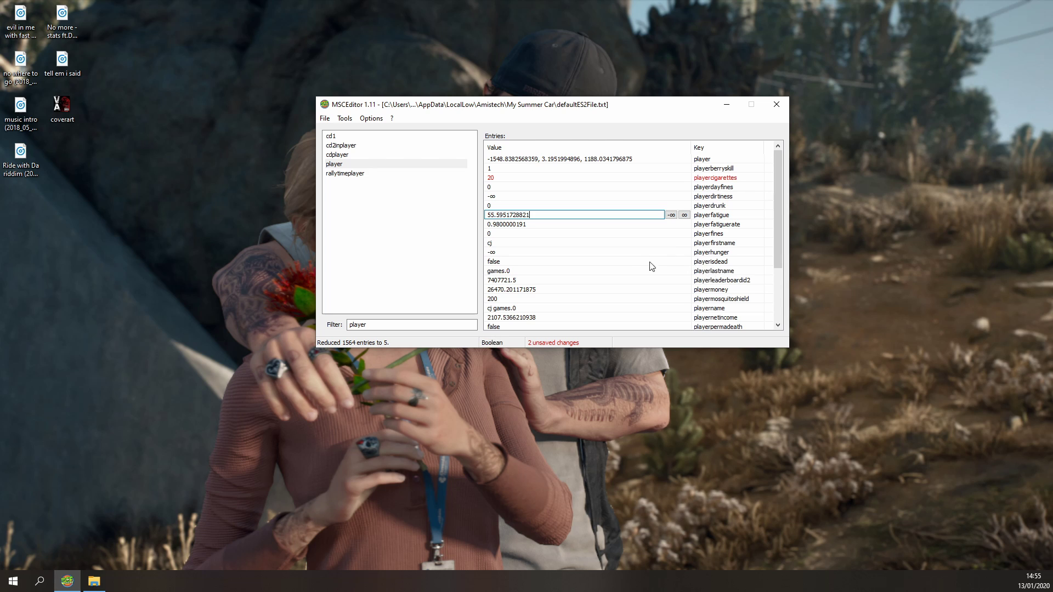
Leave the playermoney value as it is and set playermosquitoshield to ∞.
click(557, 291)
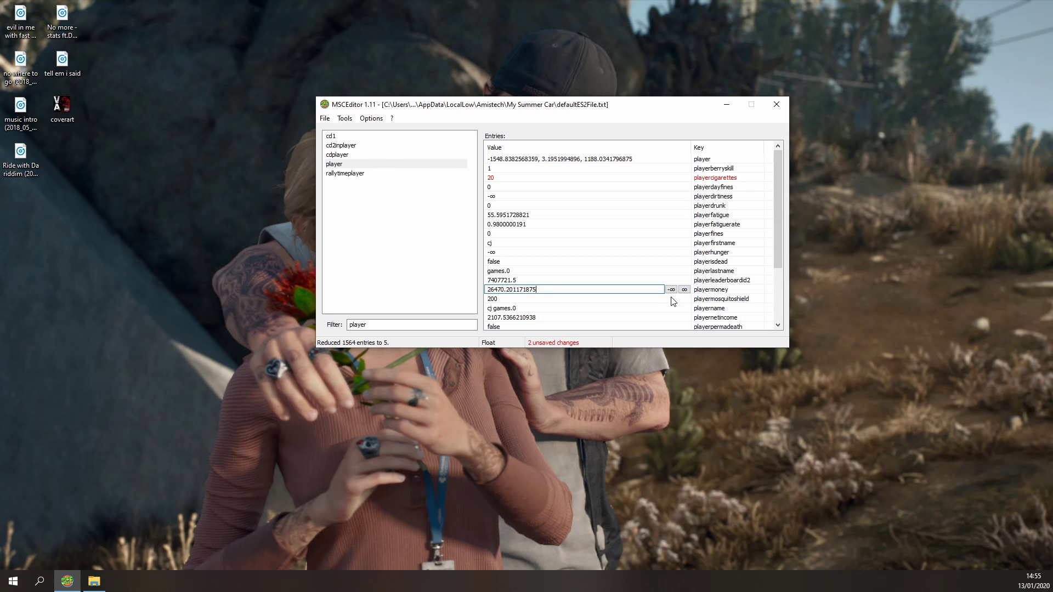
click(599, 301)
click(684, 302)
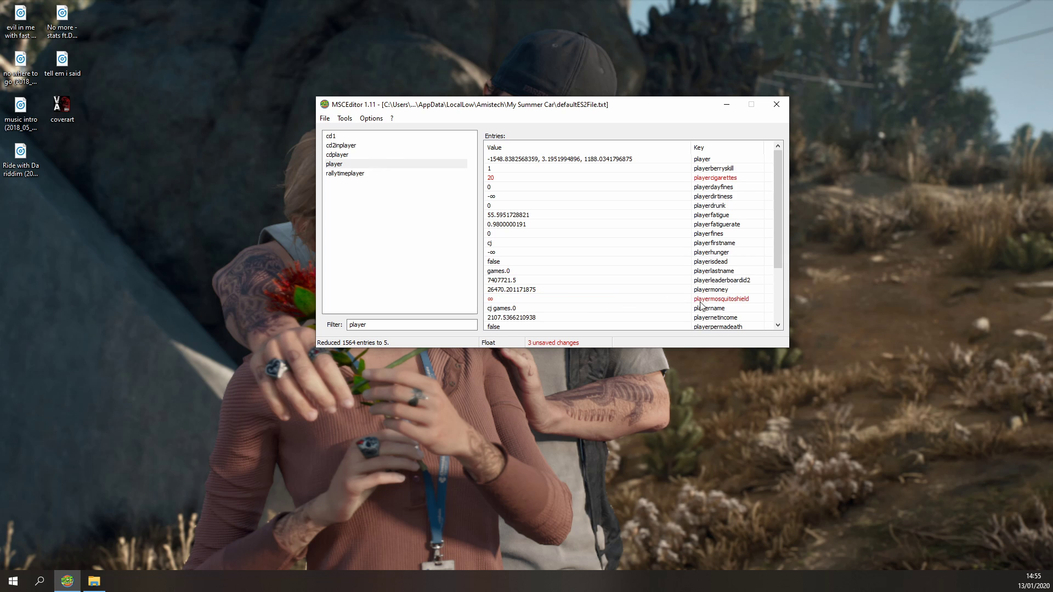
Set playerstress to 0 and look through the remaining player entries.
scroll(780, 264, down, 1)
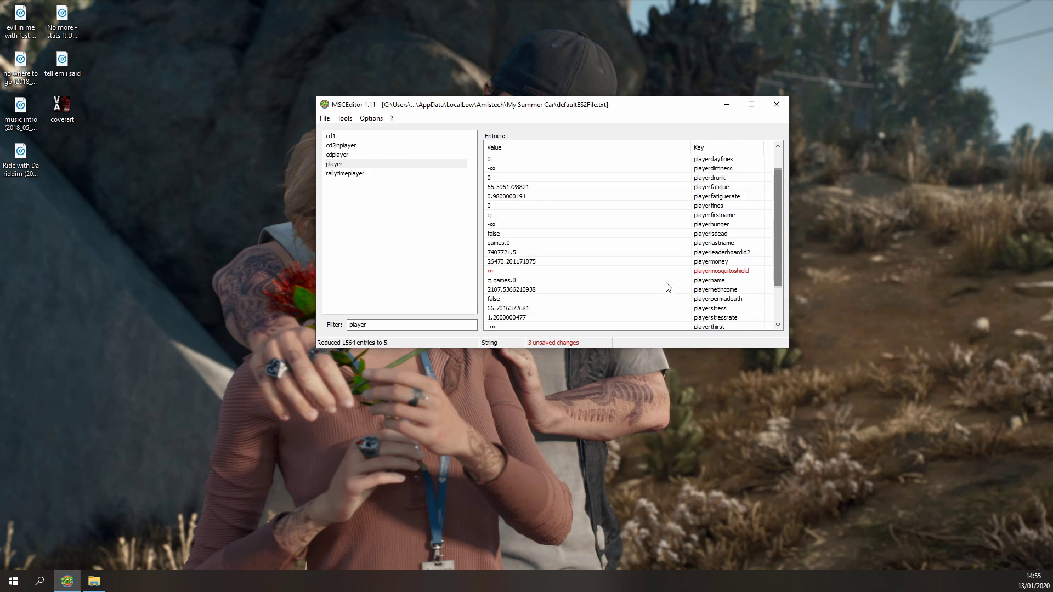
scroll(779, 275, down, 1)
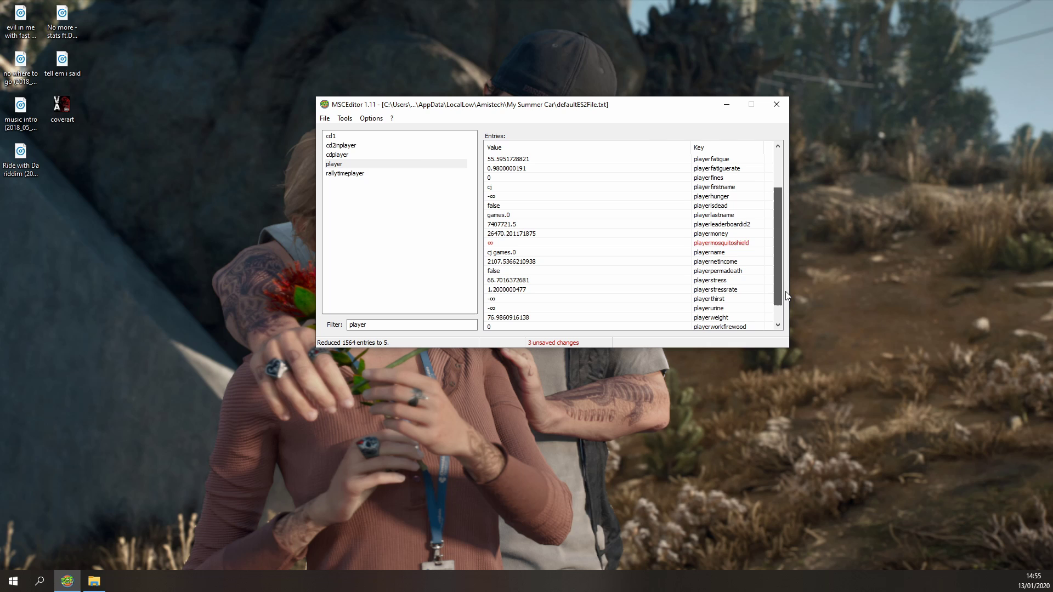
double_click(541, 281)
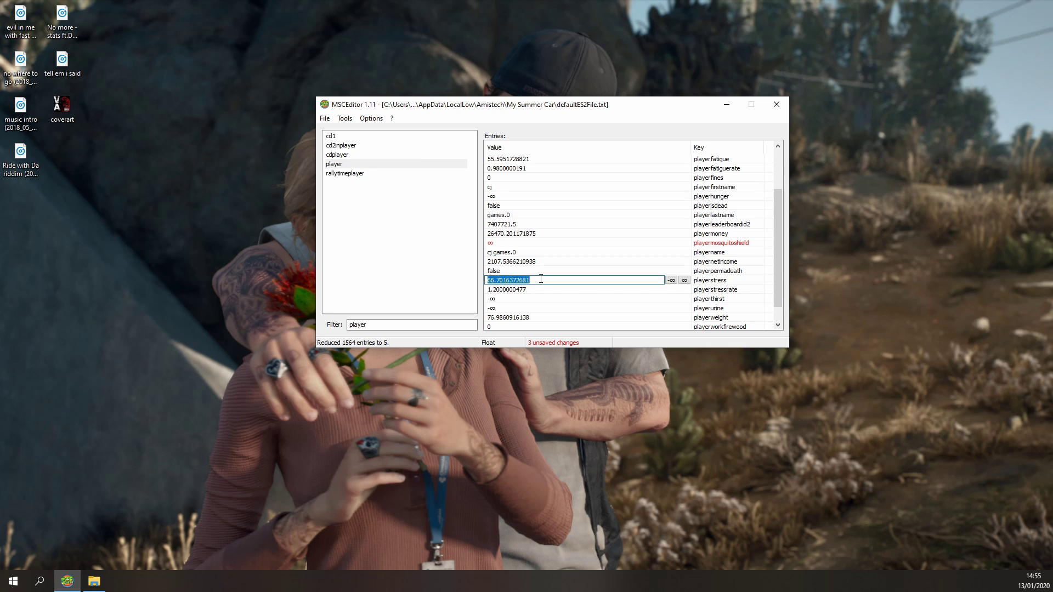
text(0)
key(Return)
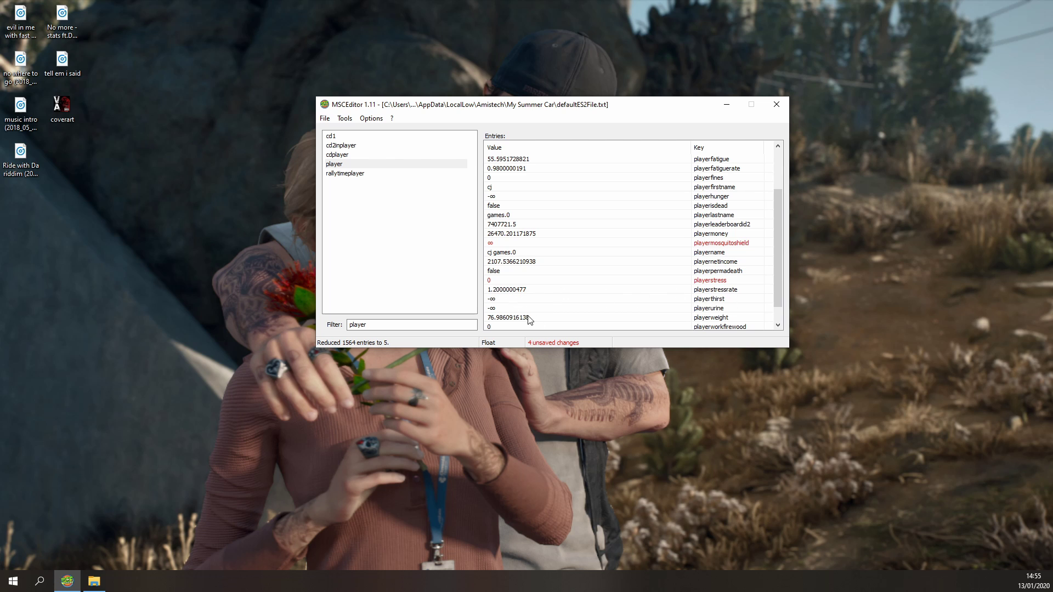
scroll(780, 280, down, 1)
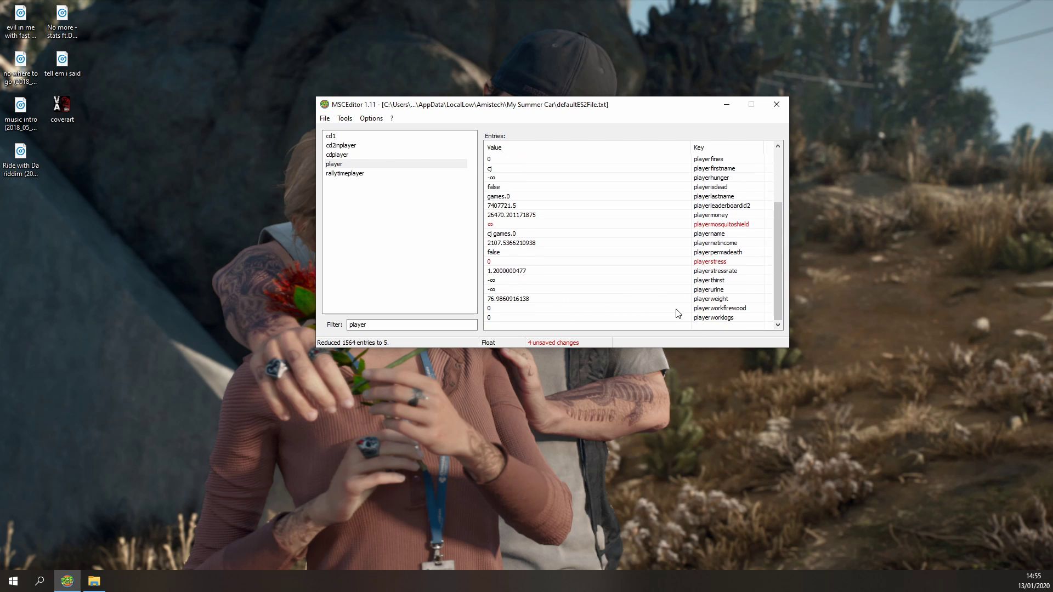
Filter the save entries by "world" and inspect the worldday value, leaving it as it is.
click(331, 137)
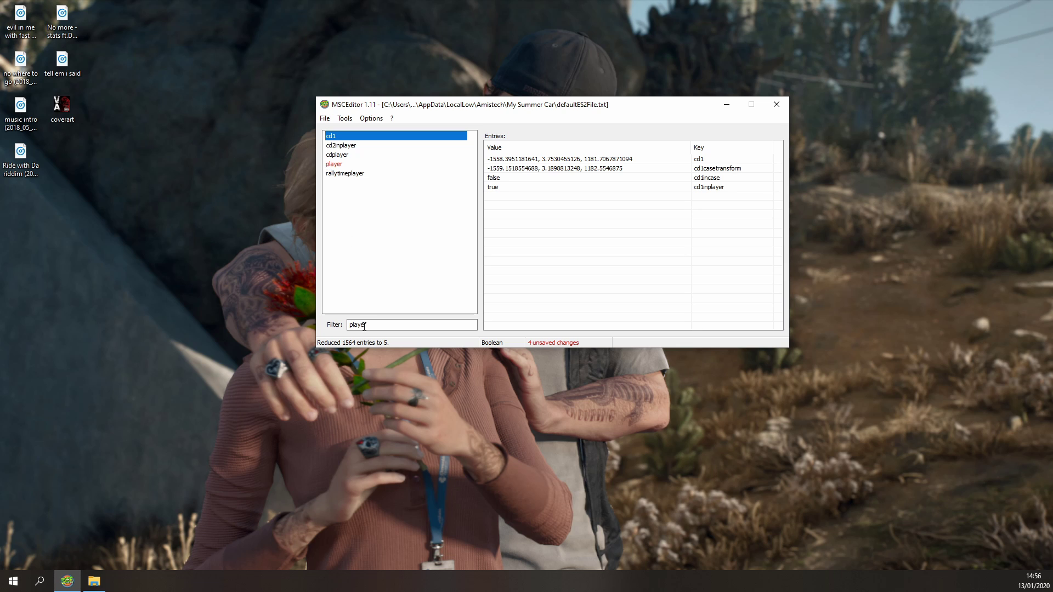
drag(379, 325, 349, 325)
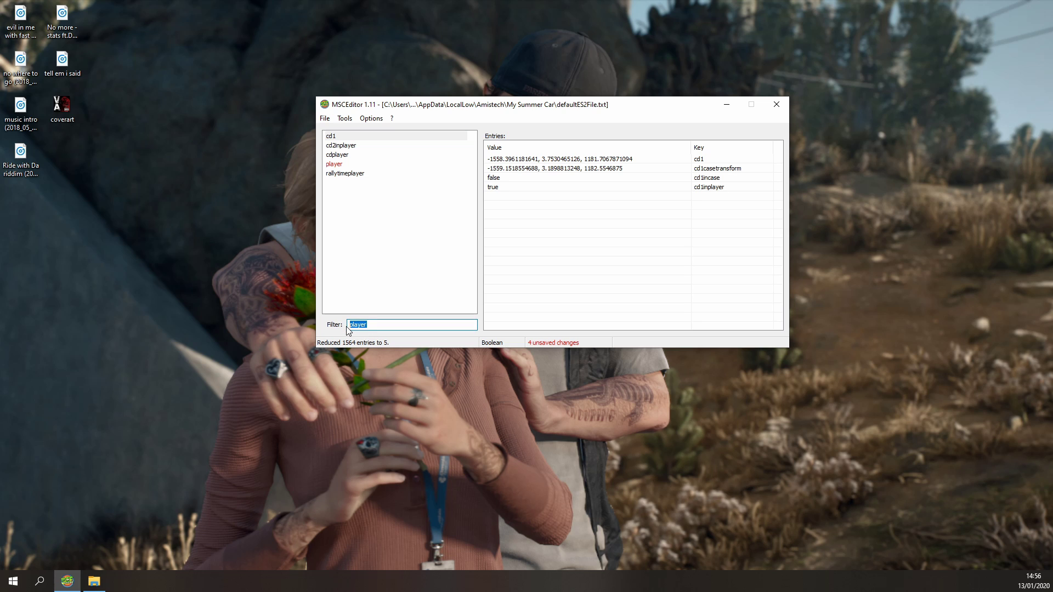
text(world)
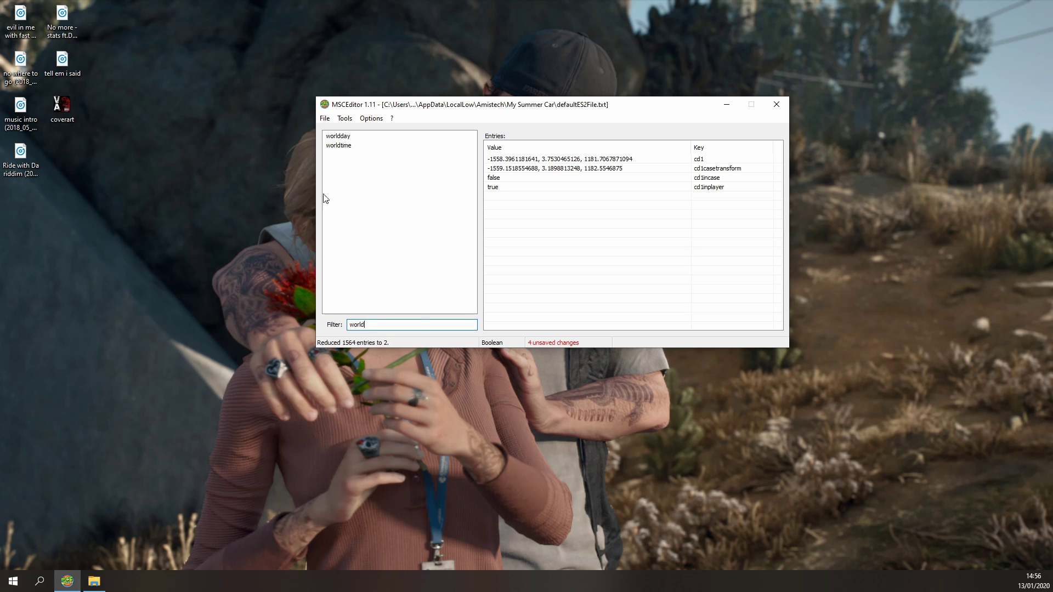
click(337, 138)
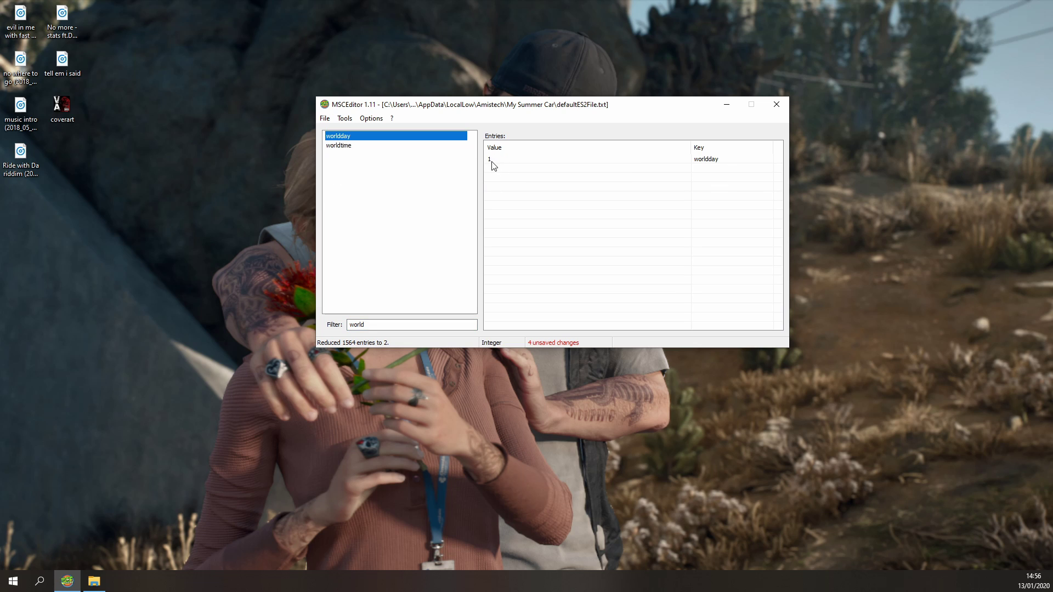
double_click(493, 160)
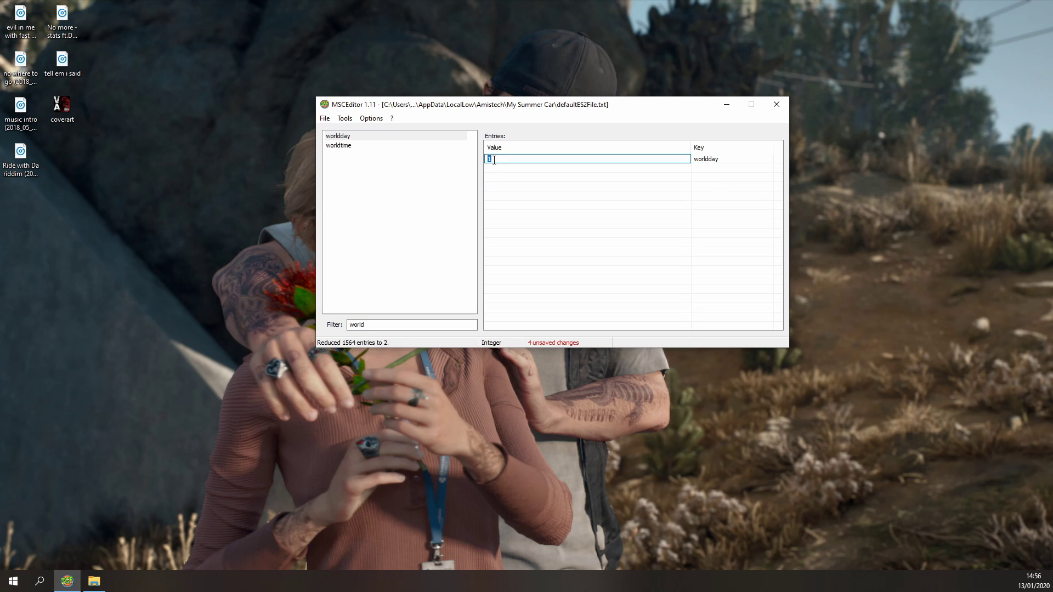
click(459, 189)
Set the worldtime value to 8.
click(352, 146)
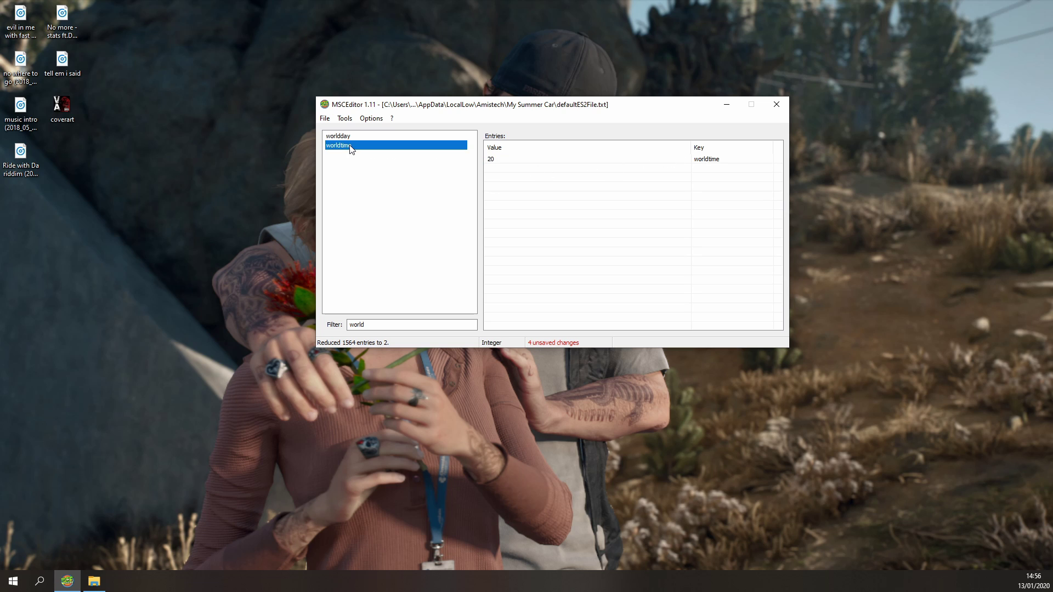
double_click(507, 159)
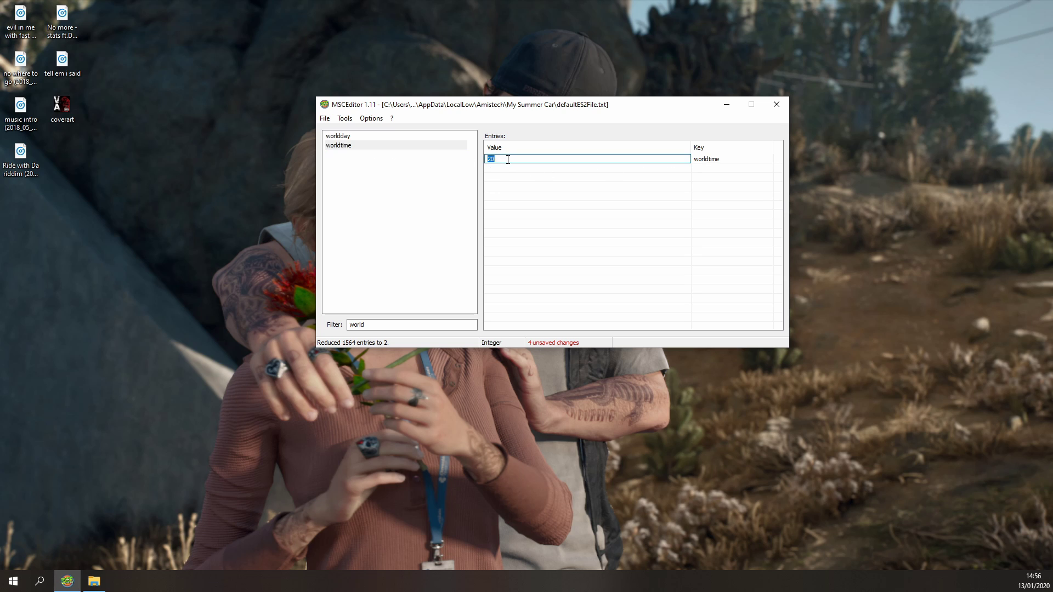
text(8)
key(Return)
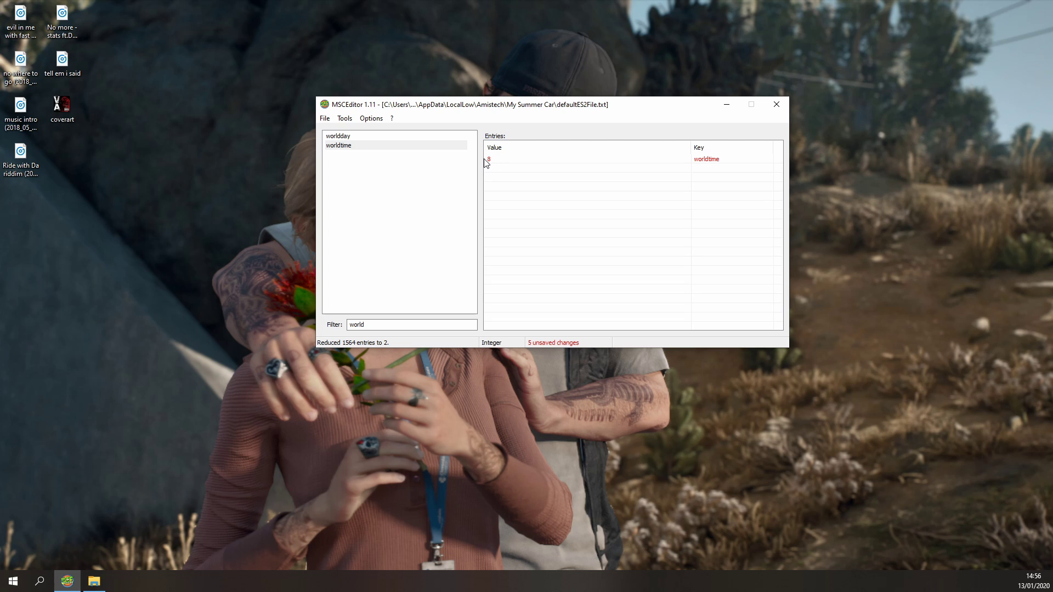
Filter the save entries by "drunk" and inspect the drunkstage, drunkangry, and drunkendishere values.
double_click(358, 325)
text(drunk)
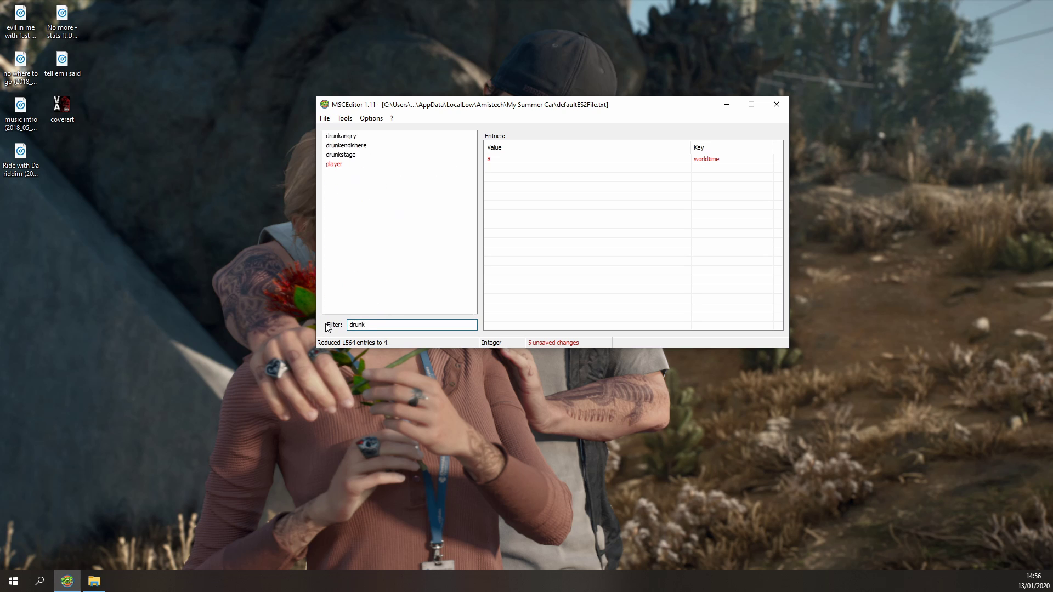
click(344, 156)
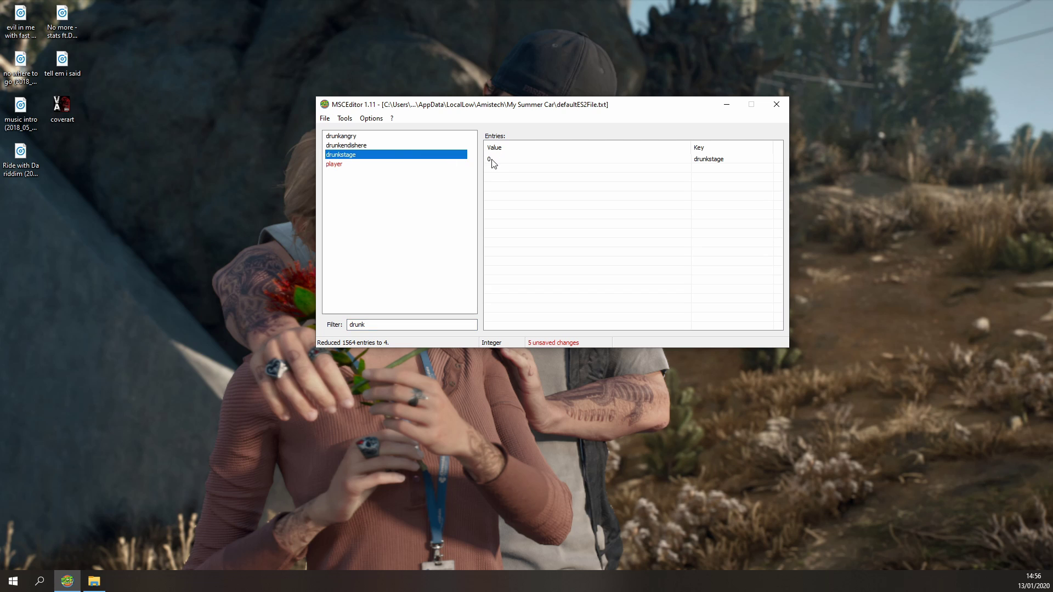
click(354, 137)
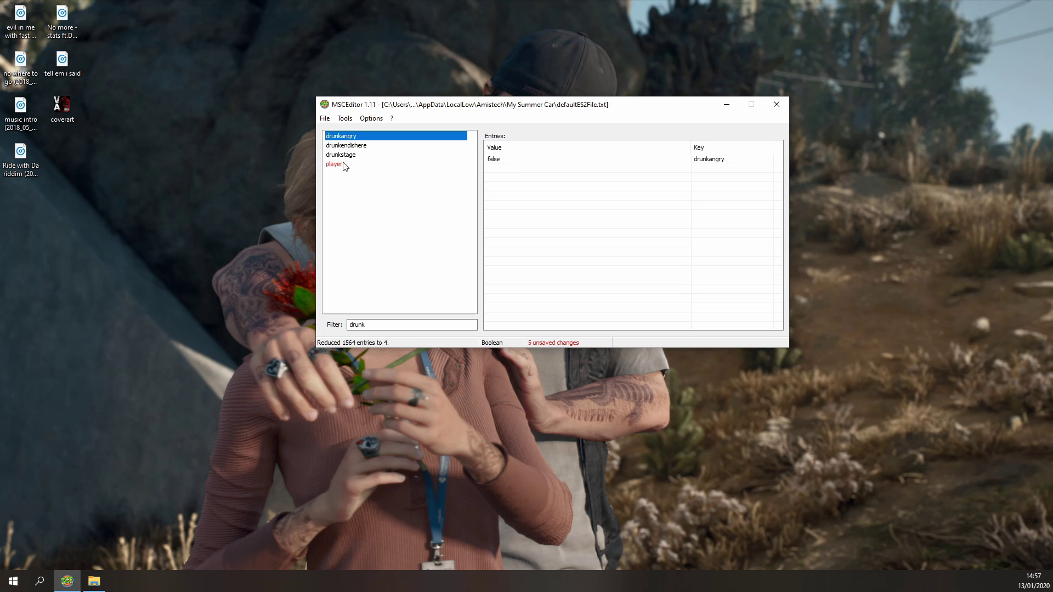
click(352, 147)
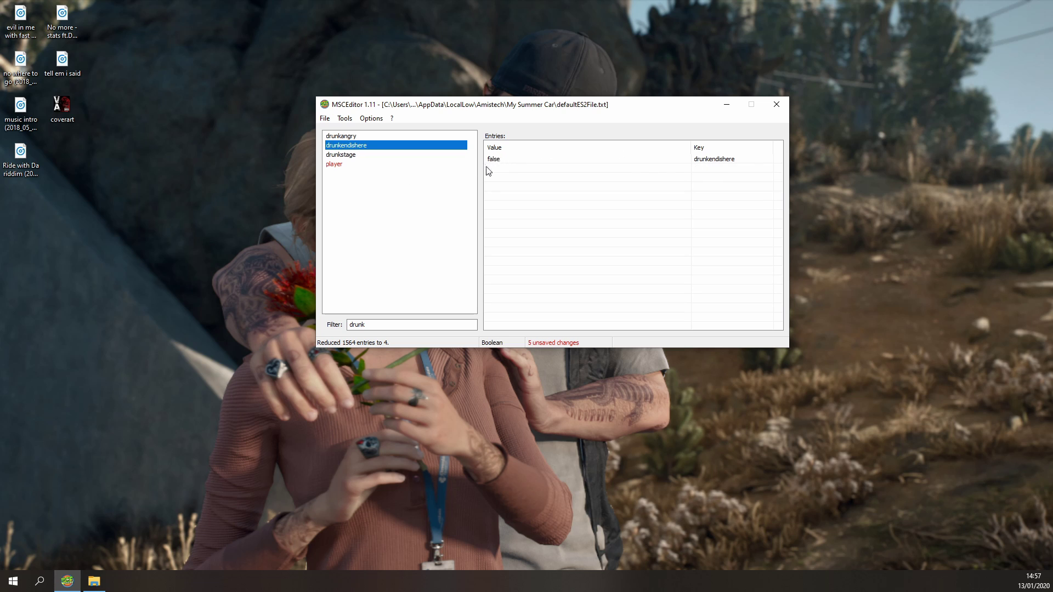
Filter the save entries by "susk" and inspect the time and suskistage entries.
double_click(387, 328)
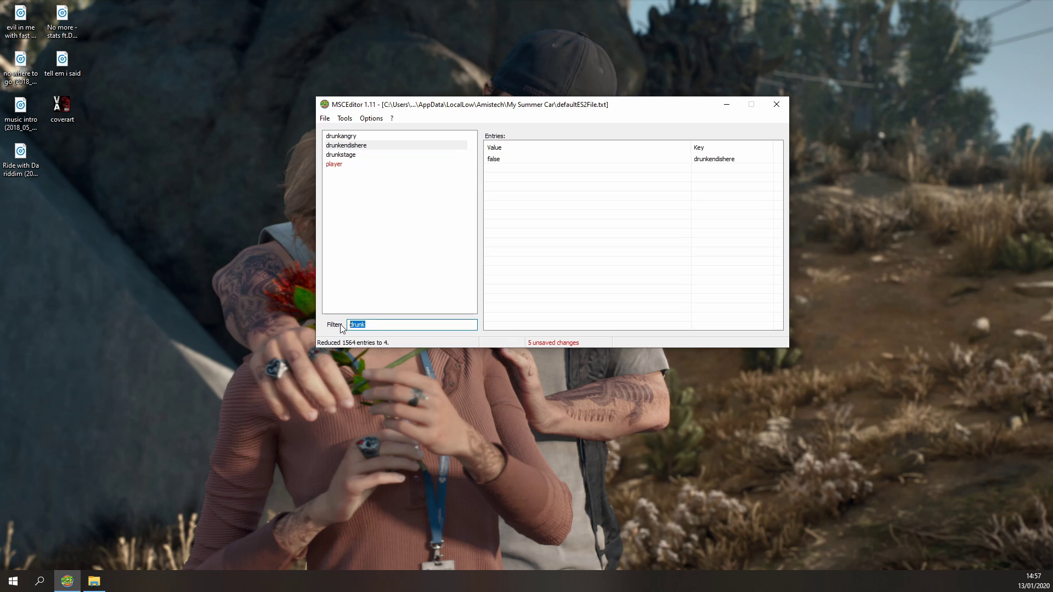
text(susk)
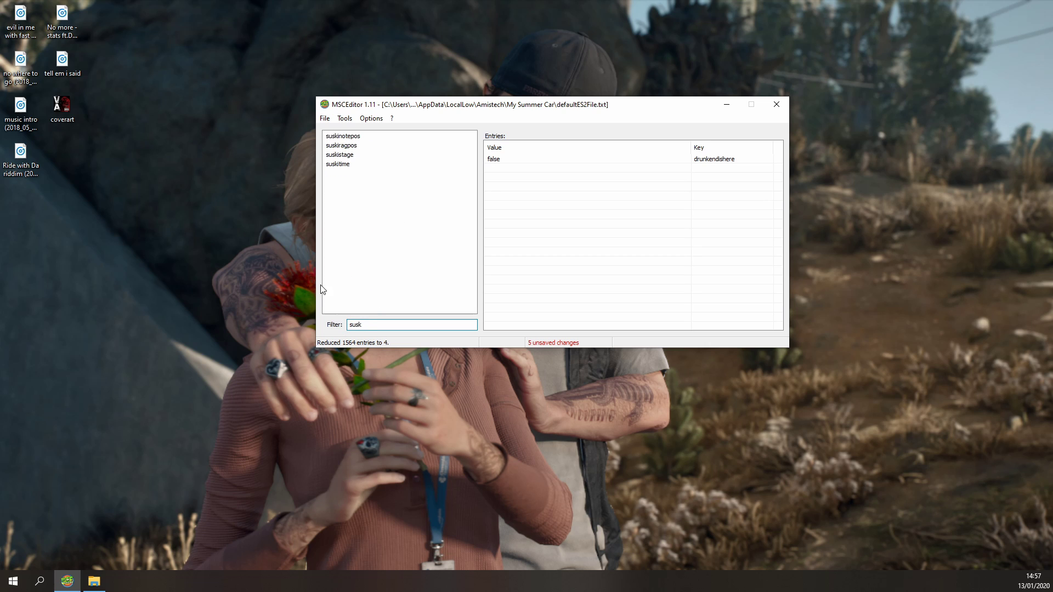
click(343, 164)
click(340, 158)
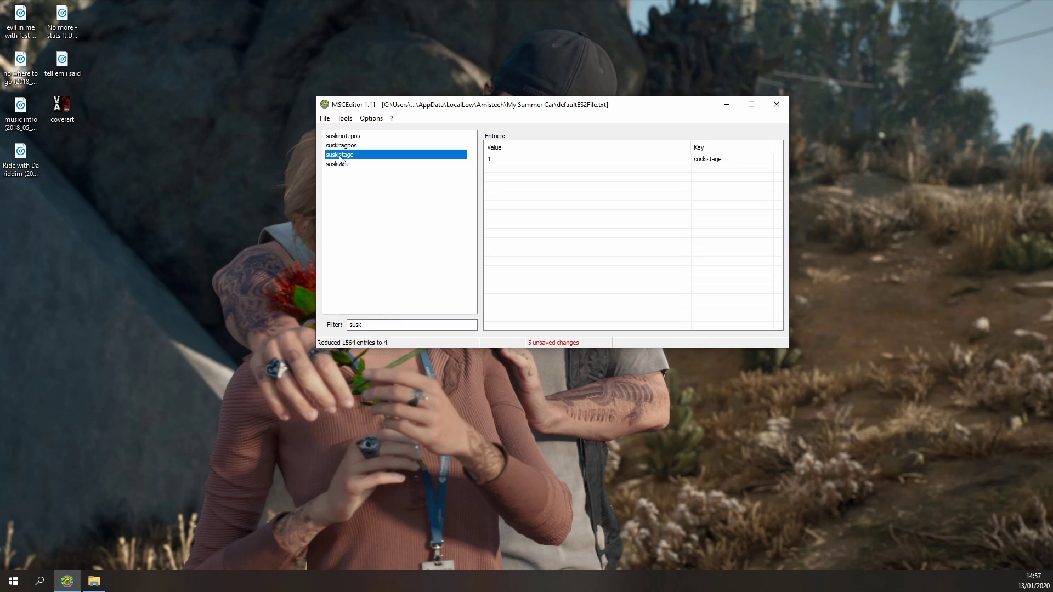
click(347, 157)
Clear the entry filter and look over the editor's available tools.
double_click(373, 325)
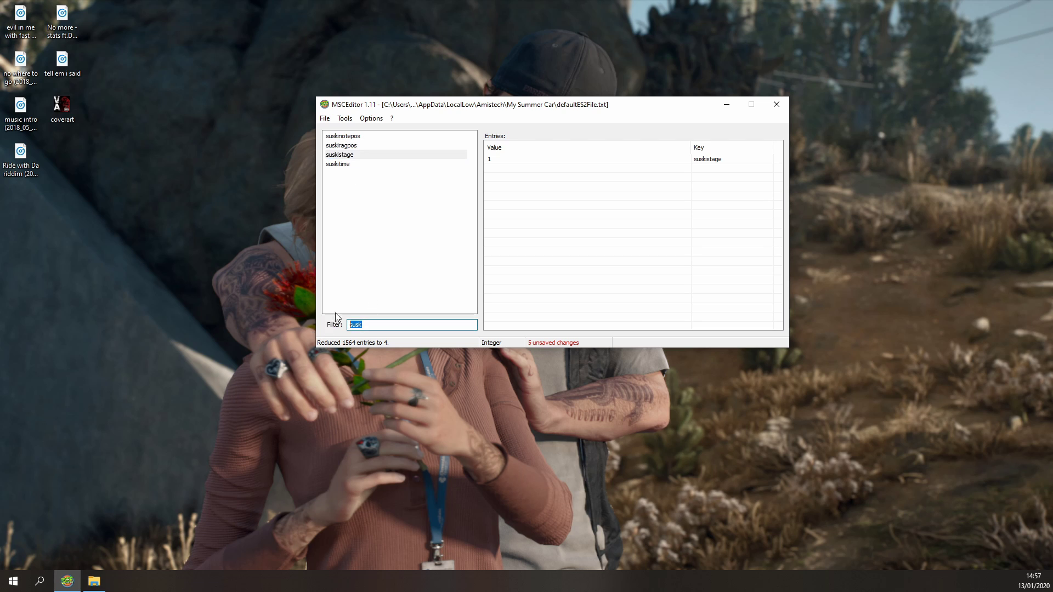
key(BackSpace)
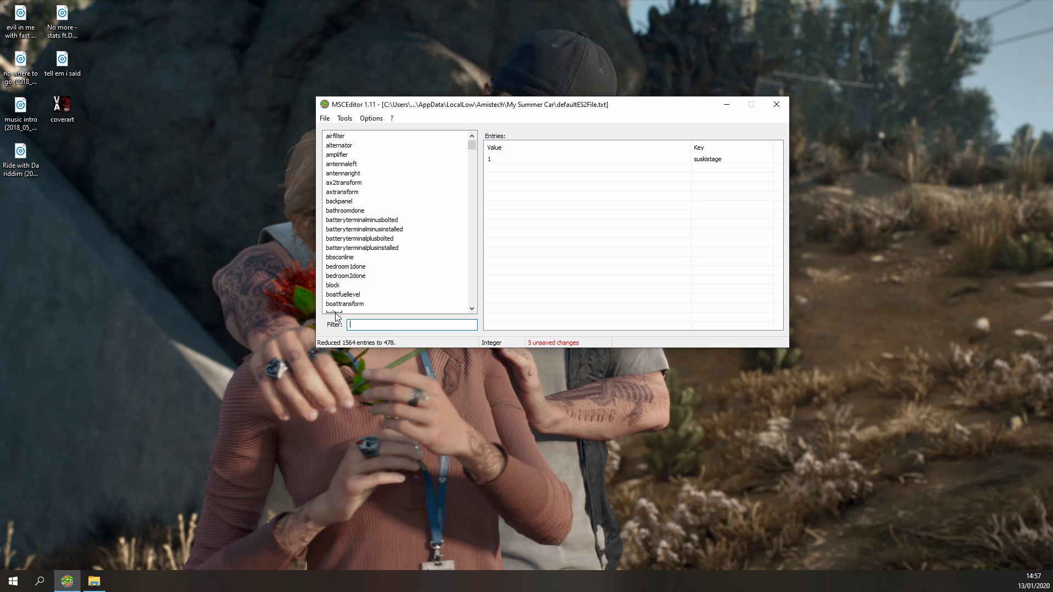
click(342, 120)
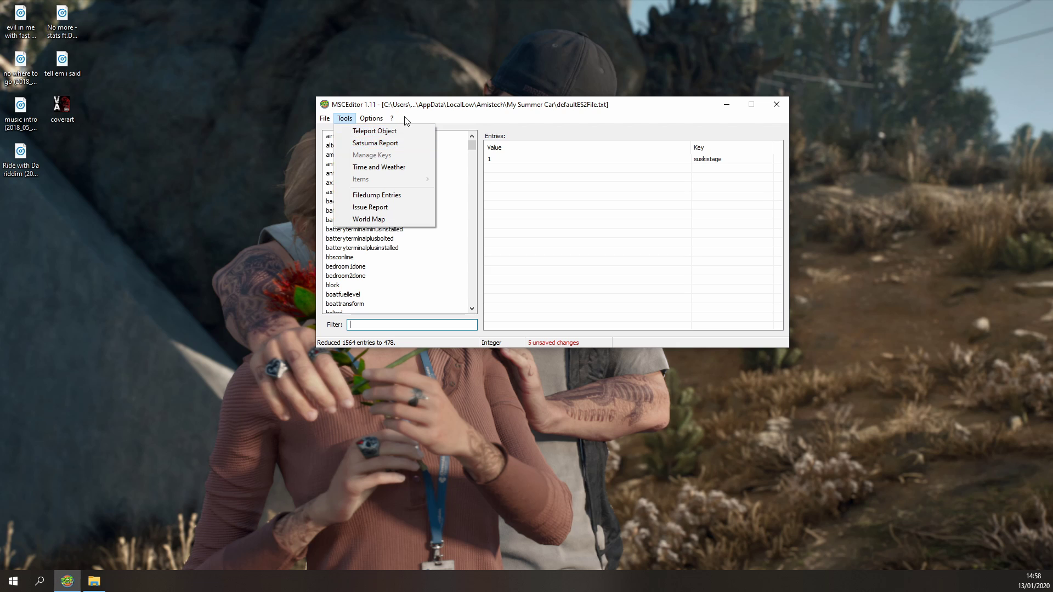
click(406, 121)
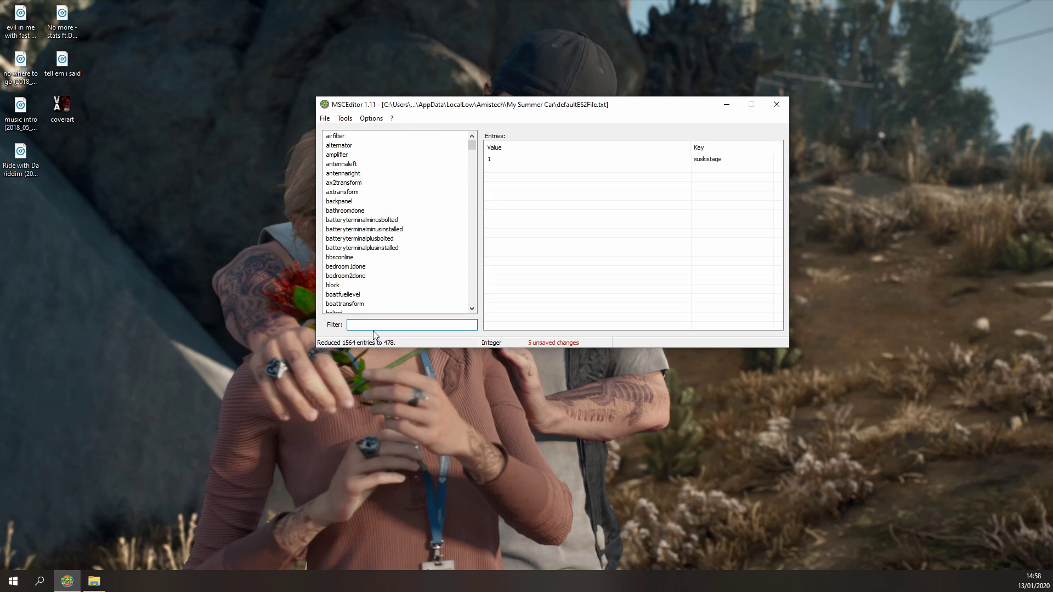
Filter the save entries by "gif" and set keygifu to 1.
text(gi)
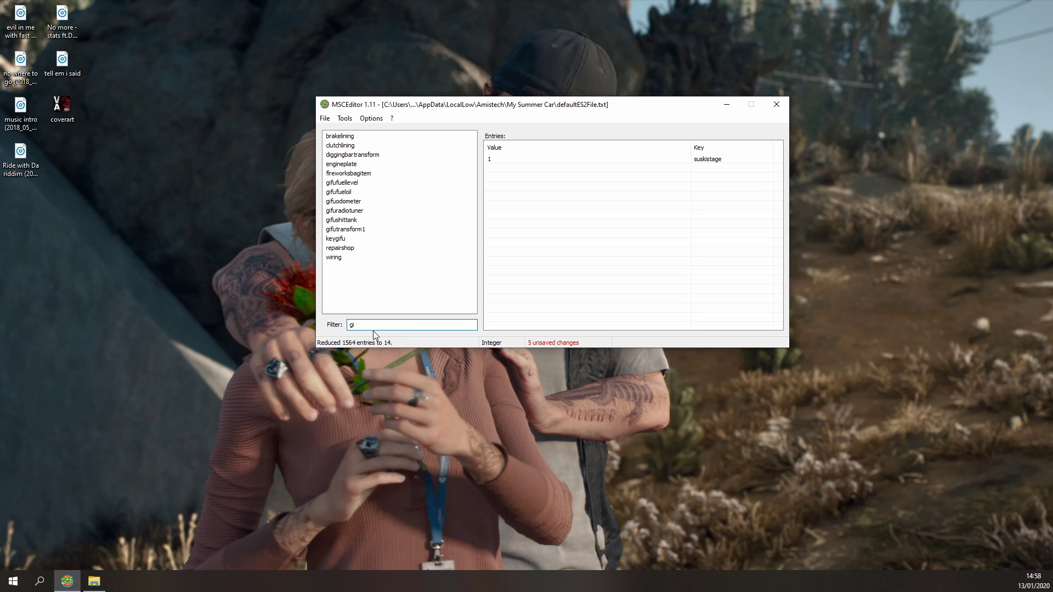
text(f)
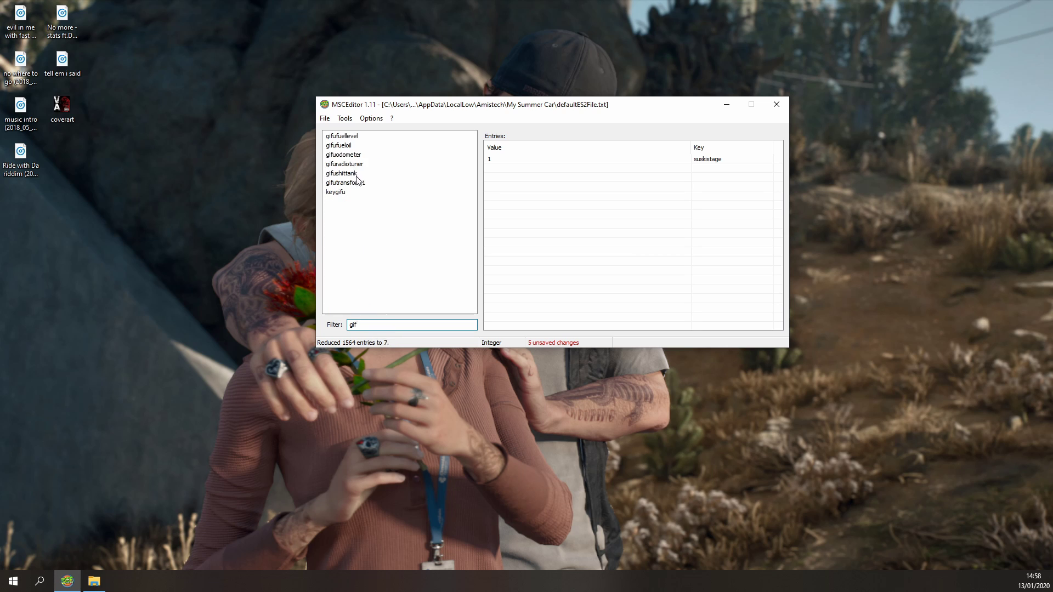
click(344, 193)
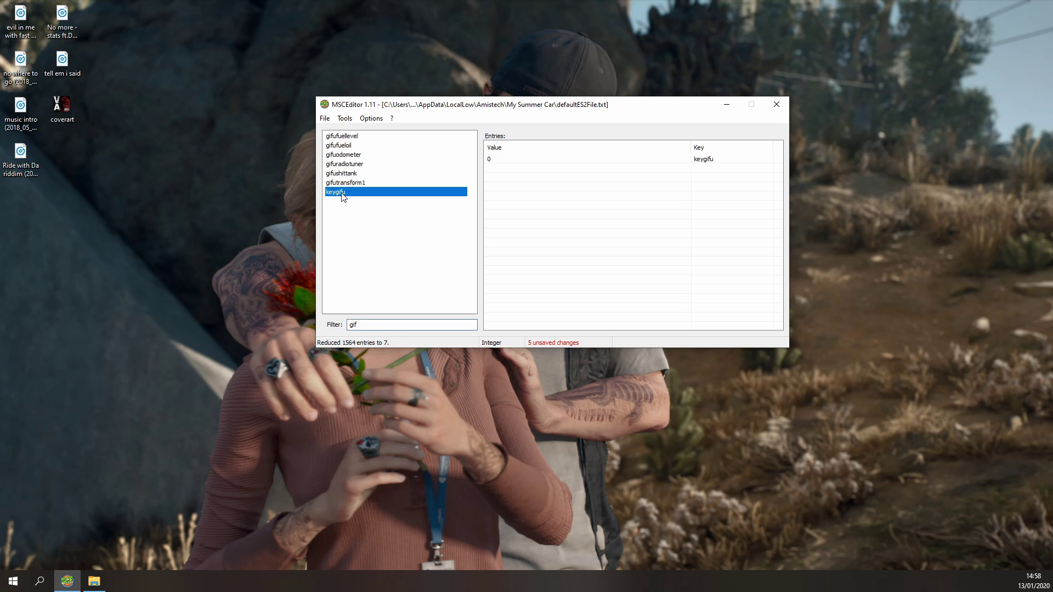
double_click(495, 160)
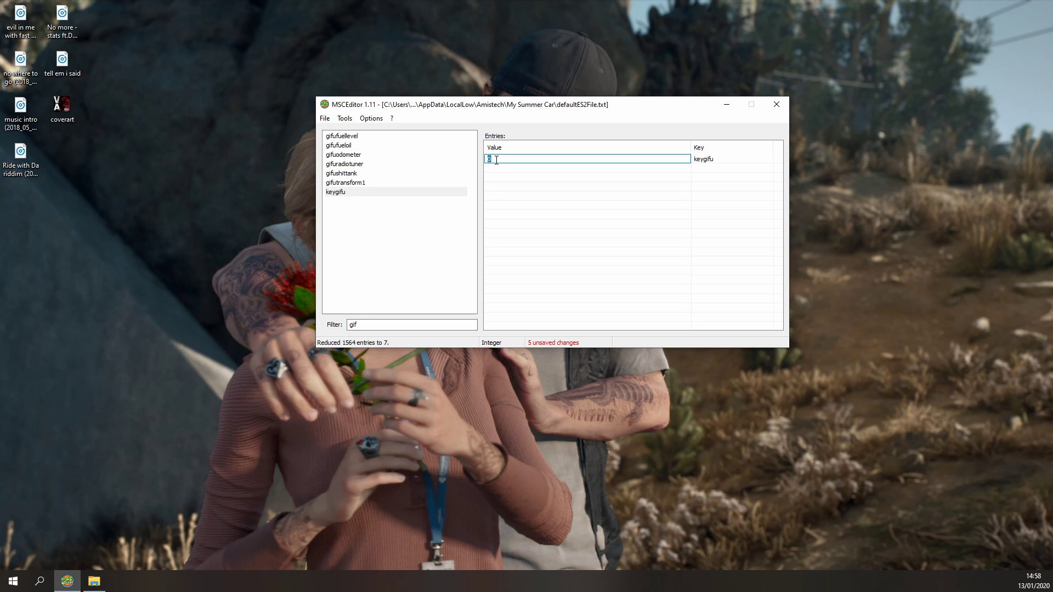
text(1)
key(Return)
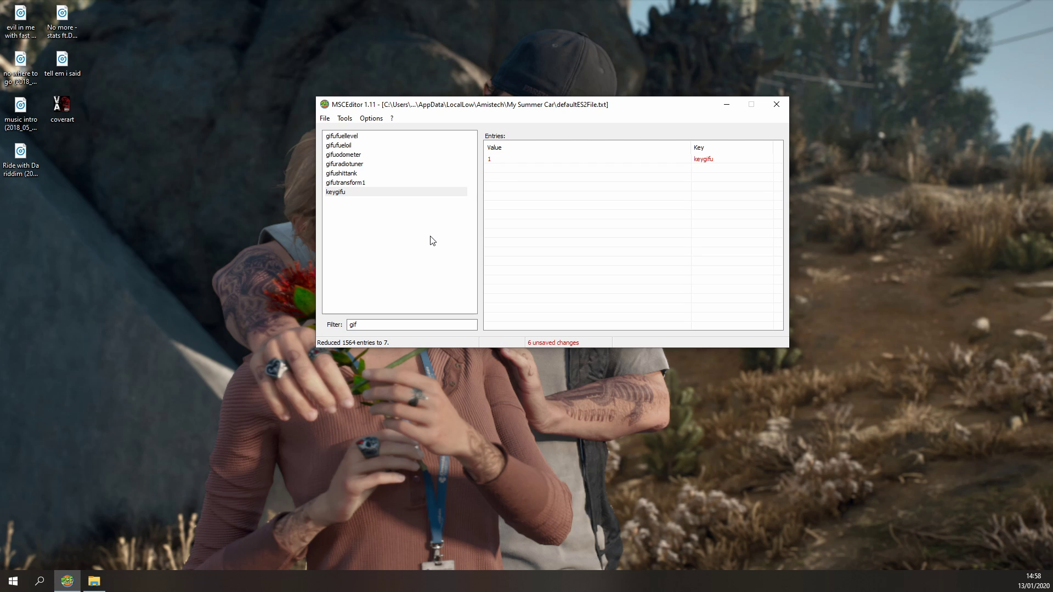
click(501, 160)
Filter the save entries by "hay" and inspect the hayosikoradiotuner and keyhayosiko values.
double_click(353, 325)
text(h)
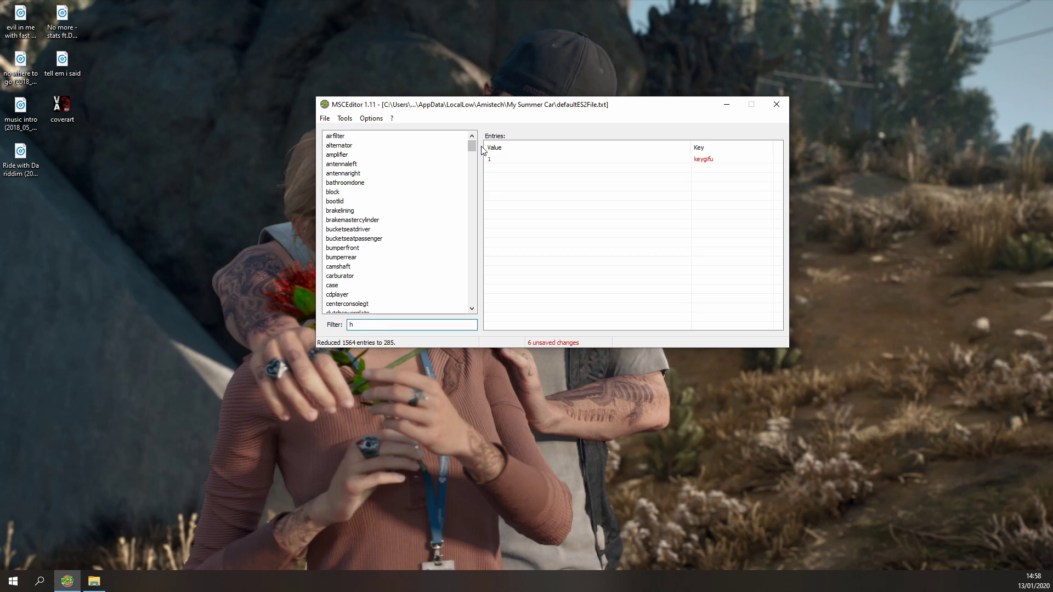
drag(471, 149, 473, 190)
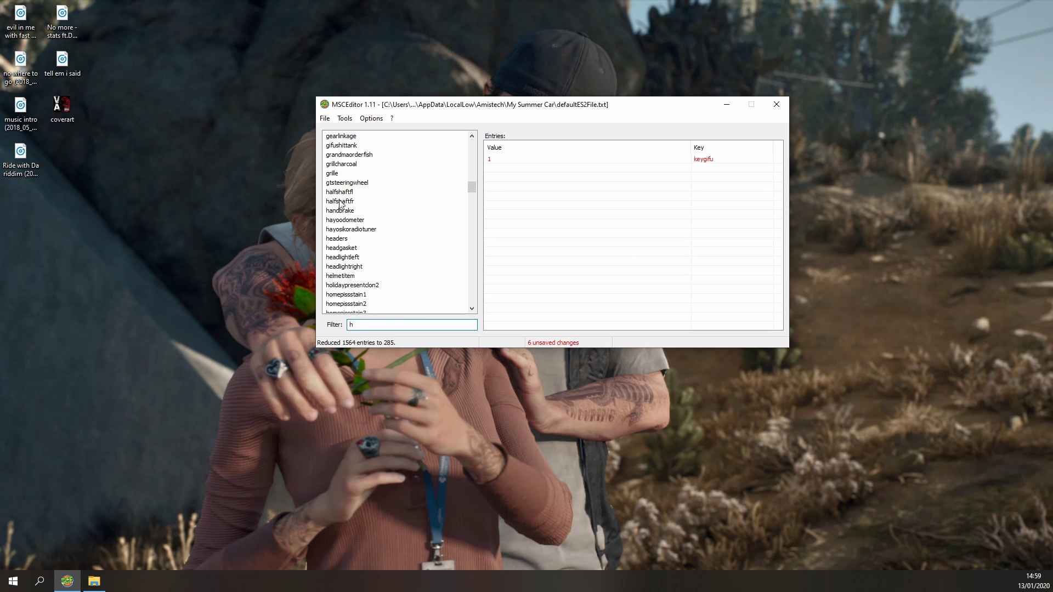
click(341, 230)
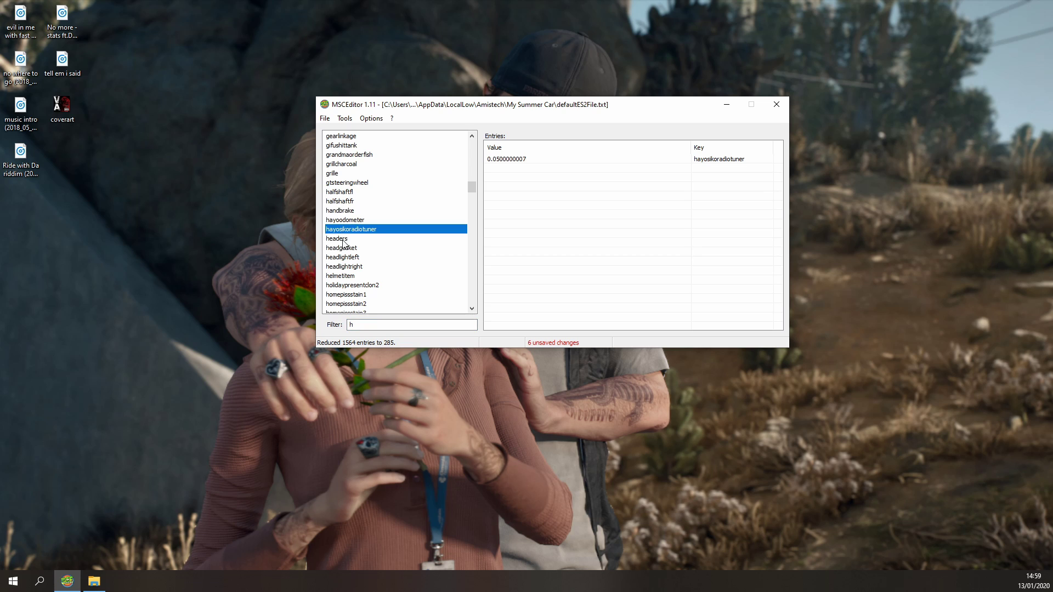
click(363, 324)
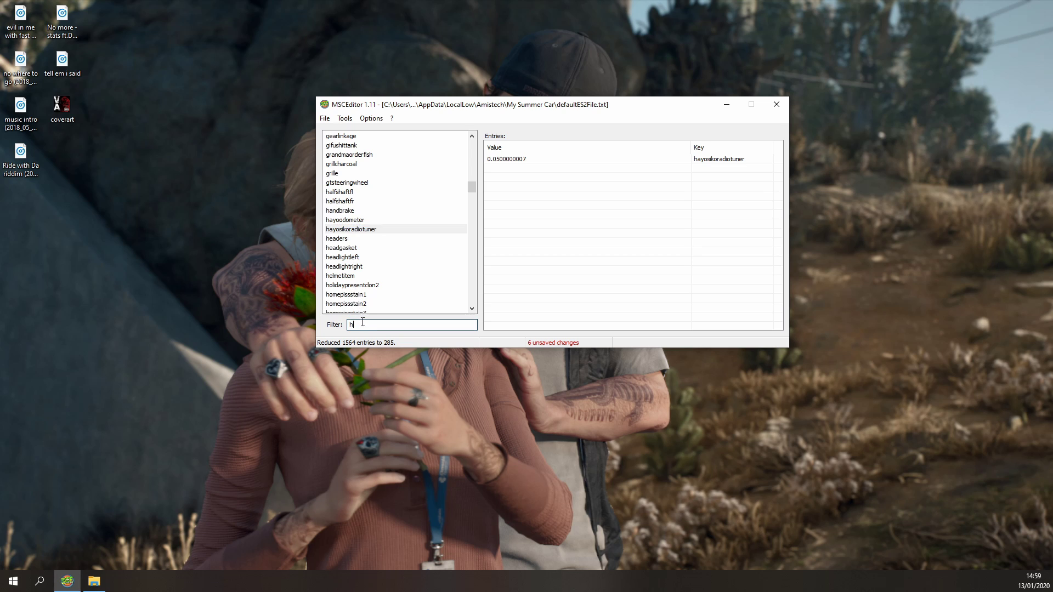
text(ay)
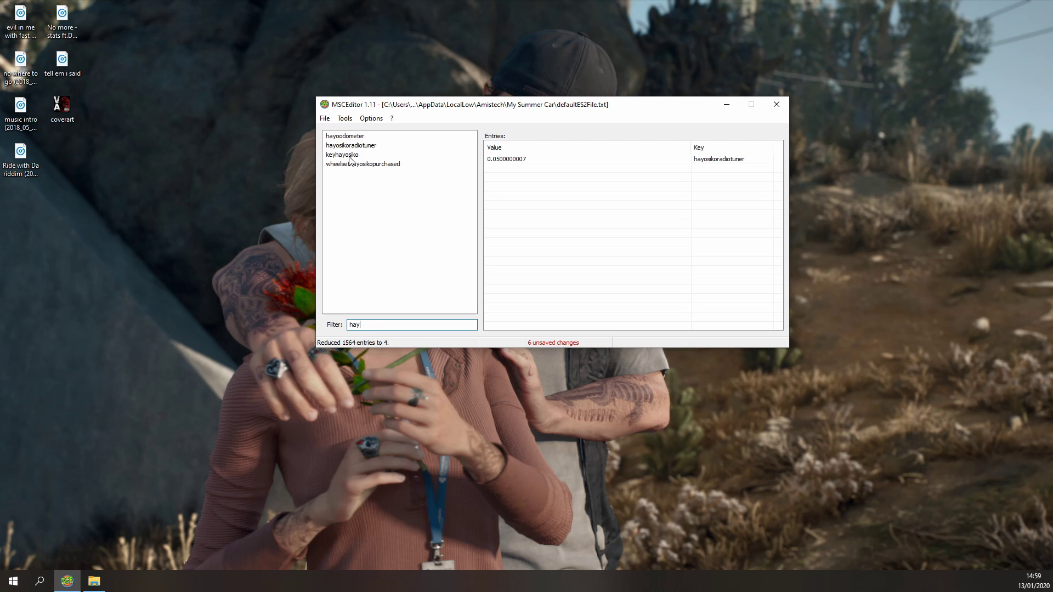
click(348, 156)
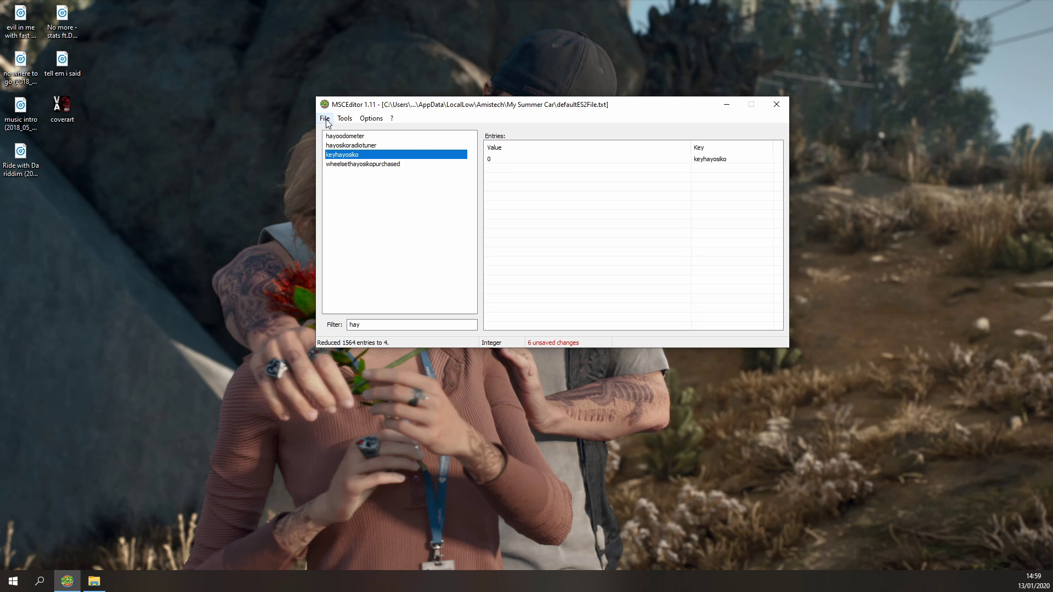
Filter the save entries by "racing", show the racingradiator group, and open the racingradiatorpurchased value for editing.
drag(405, 324, 337, 324)
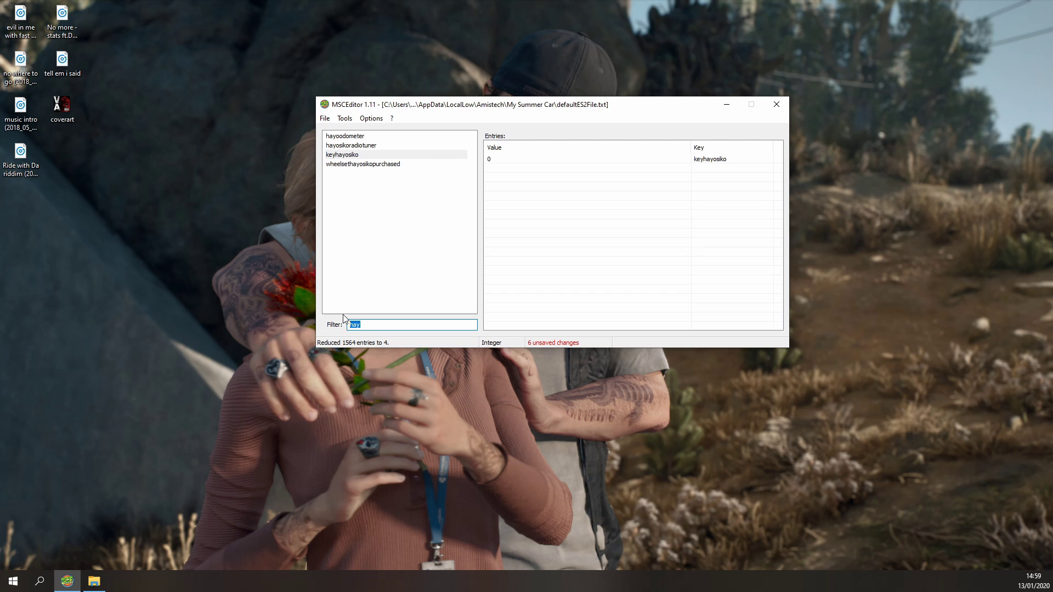
text(racing)
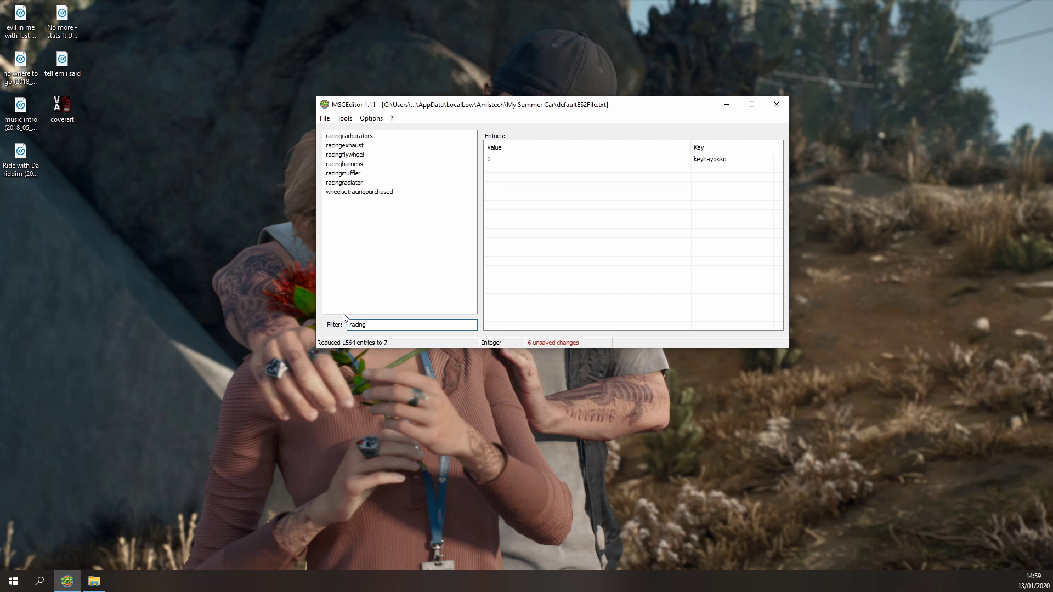
click(356, 184)
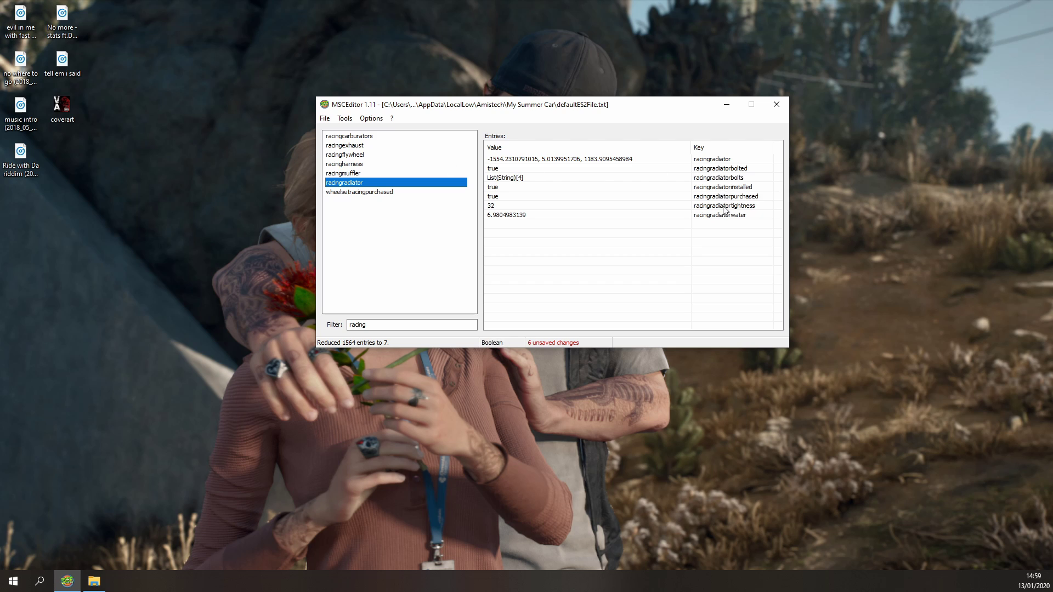
click(661, 199)
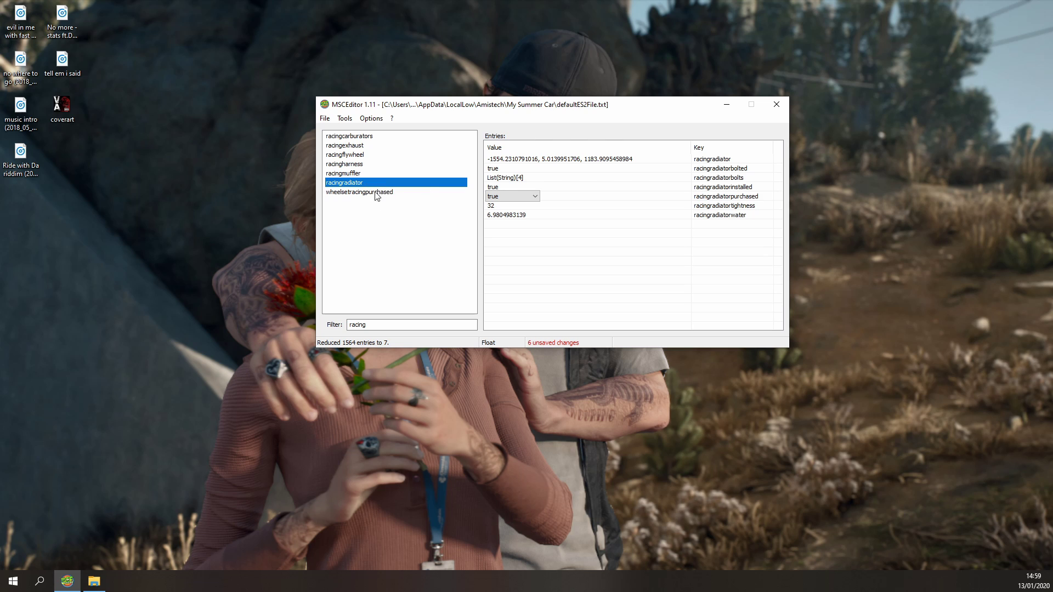
Save the edited racing radiator and other pending value changes to the defaultES2File.txt save file.
click(381, 325)
drag(381, 326, 341, 328)
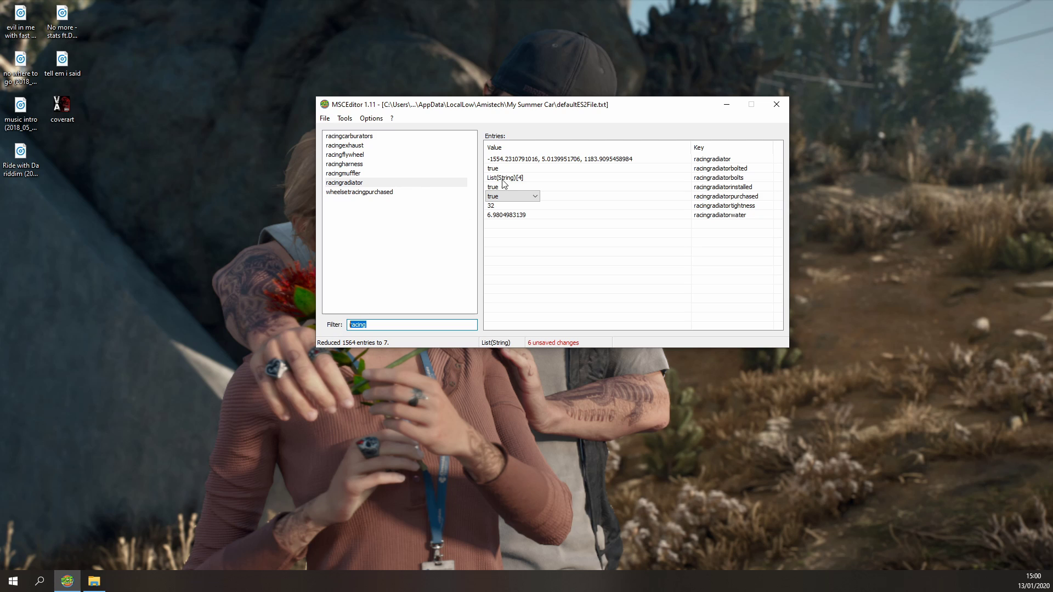
click(324, 119)
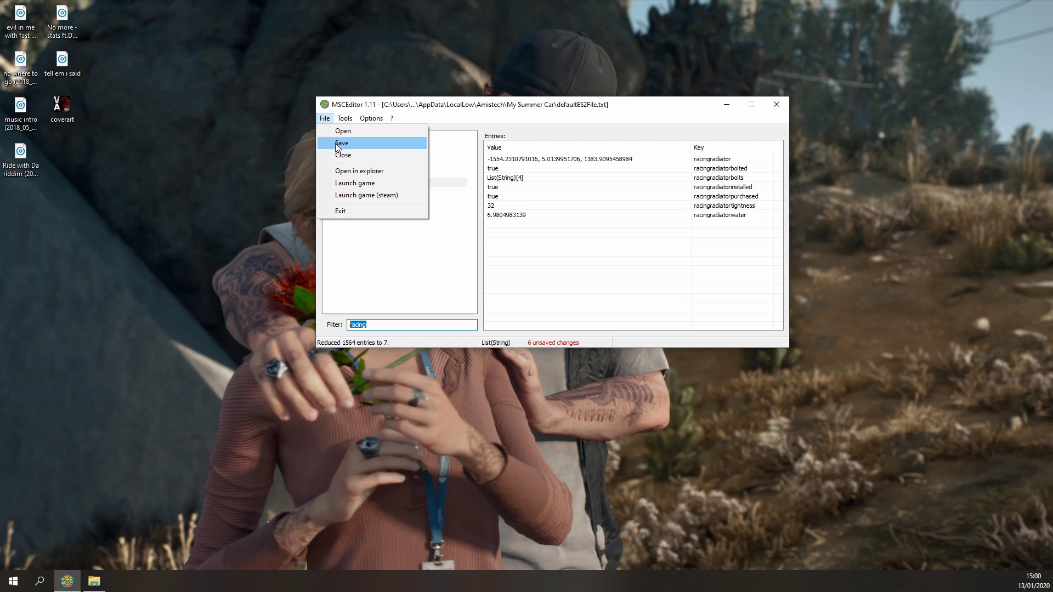
click(337, 144)
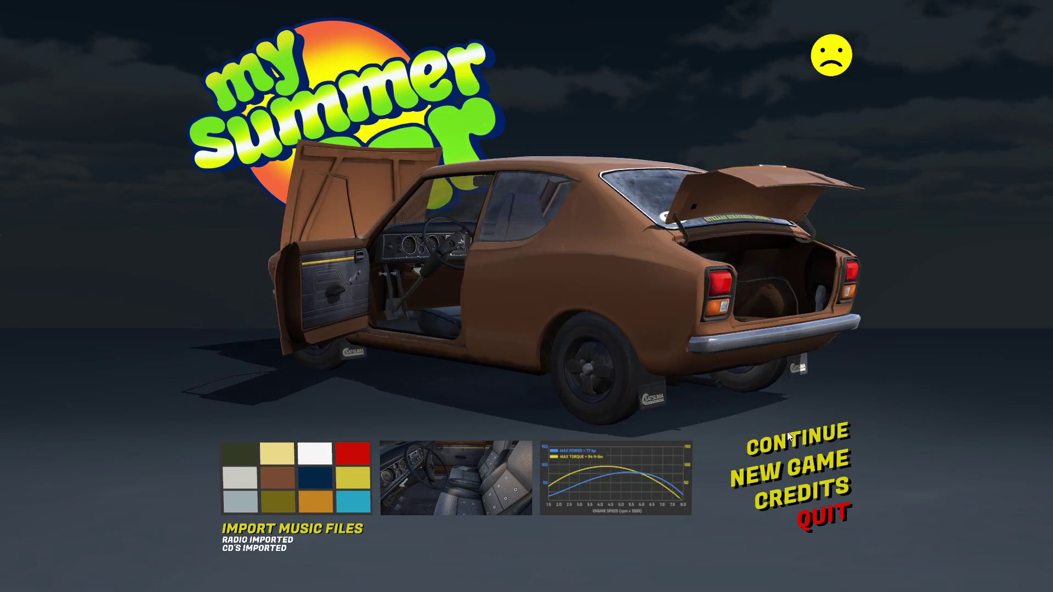
Switch to My Summer Car, continue the saved game, walk to the parked blue car and open its driver's door.
click(790, 437)
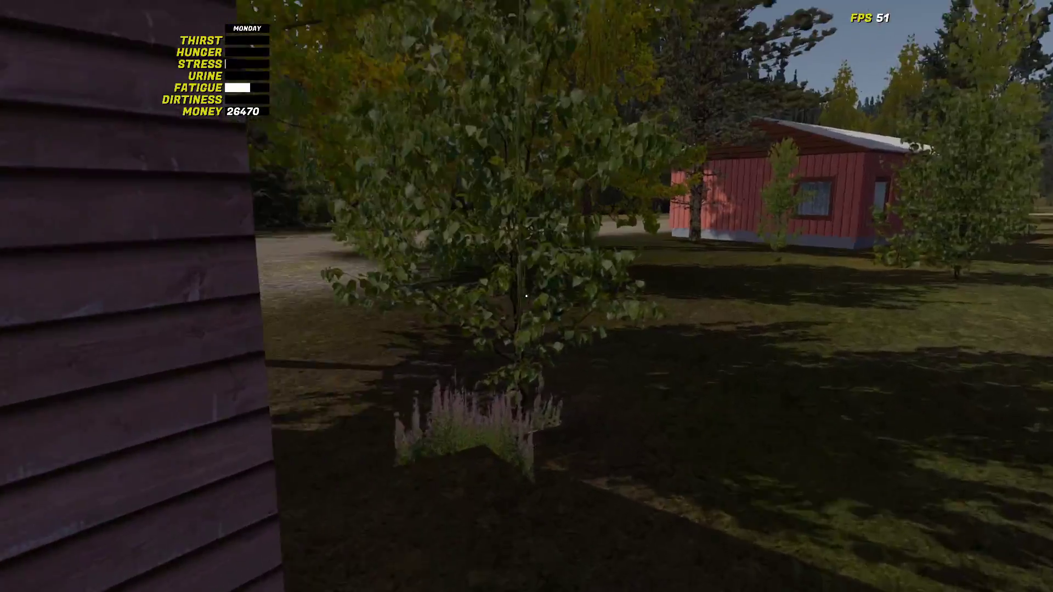
key(w)
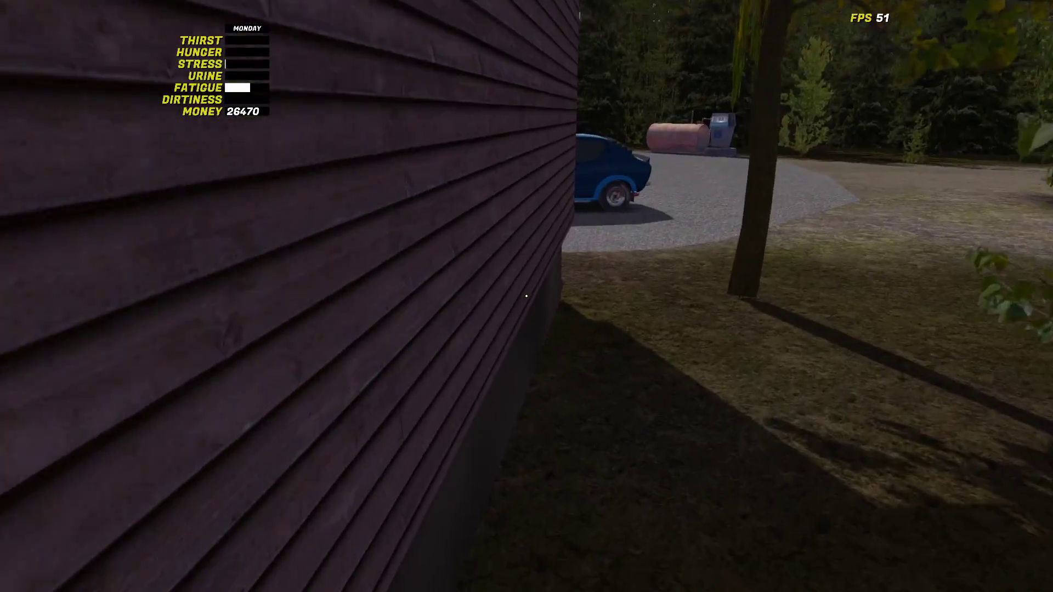
key(w)
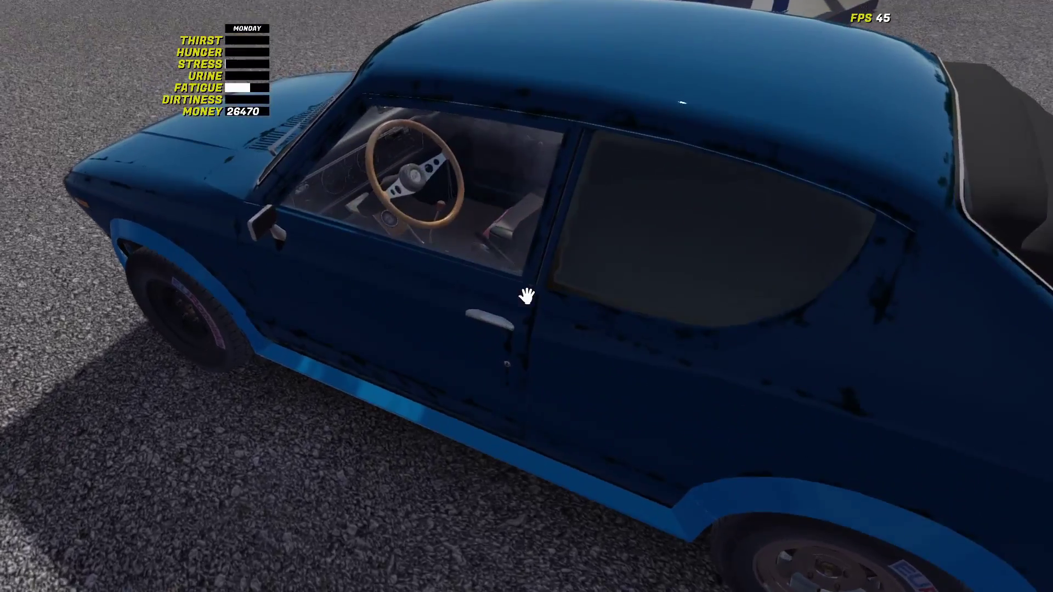
click(526, 296)
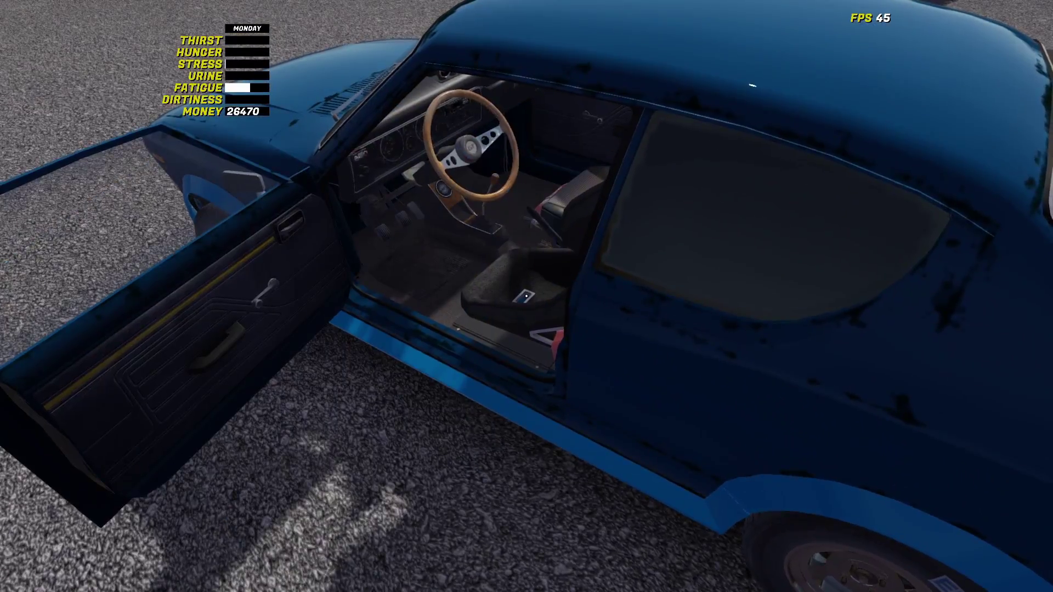
Get into the blue car's driver's seat, enter driving mode and start the engine.
key(Return)
key(Return)
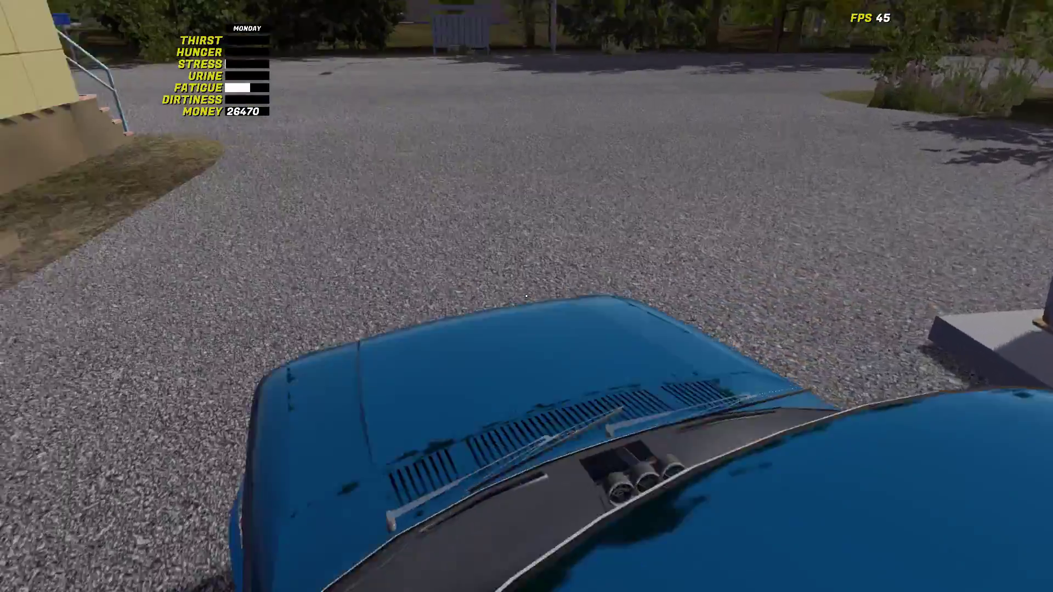
key(Return)
click(526, 296)
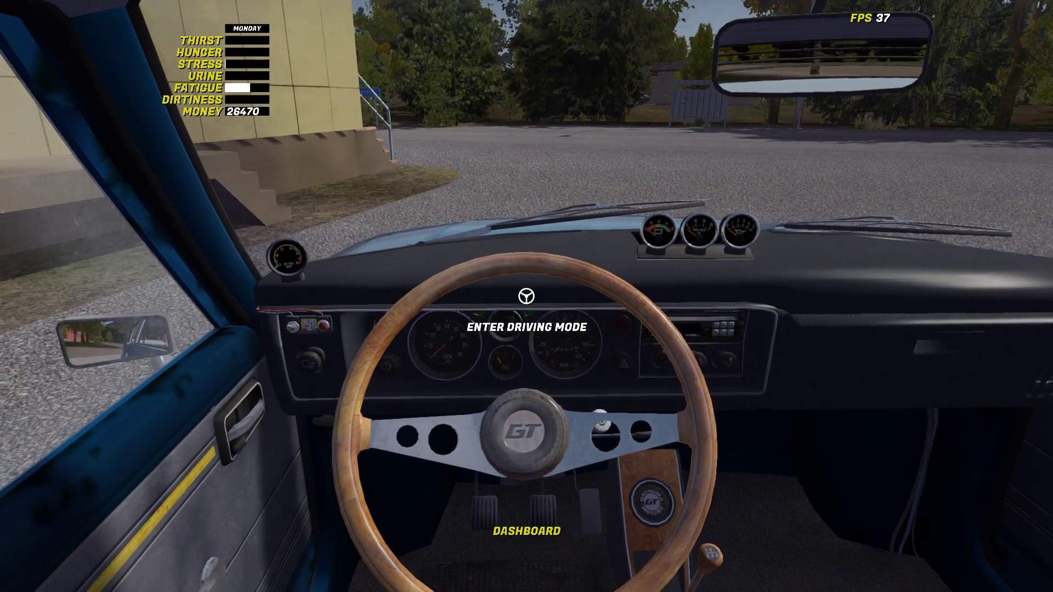
click(527, 296)
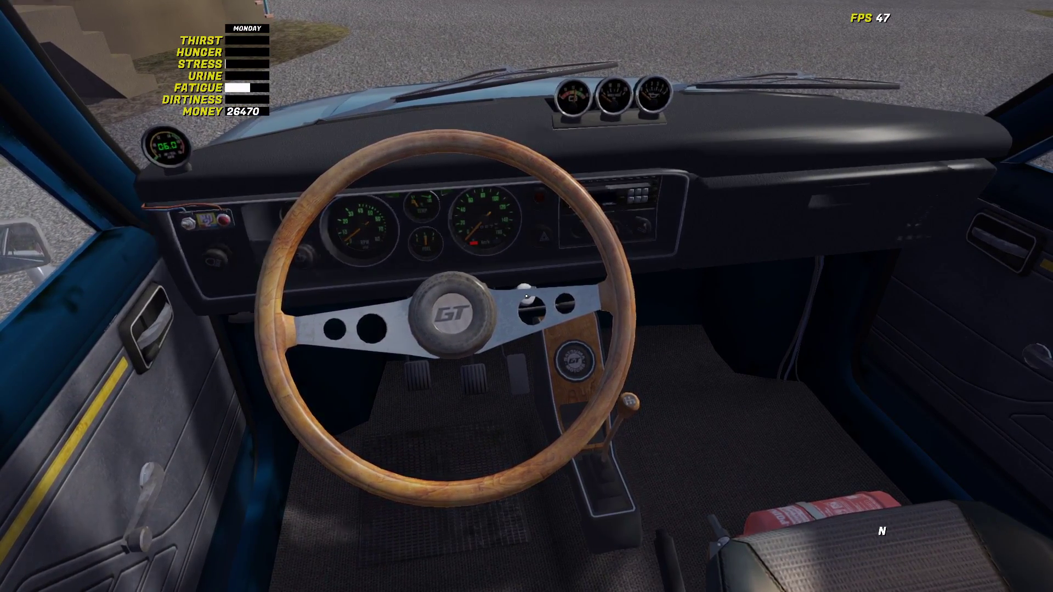
click(526, 296)
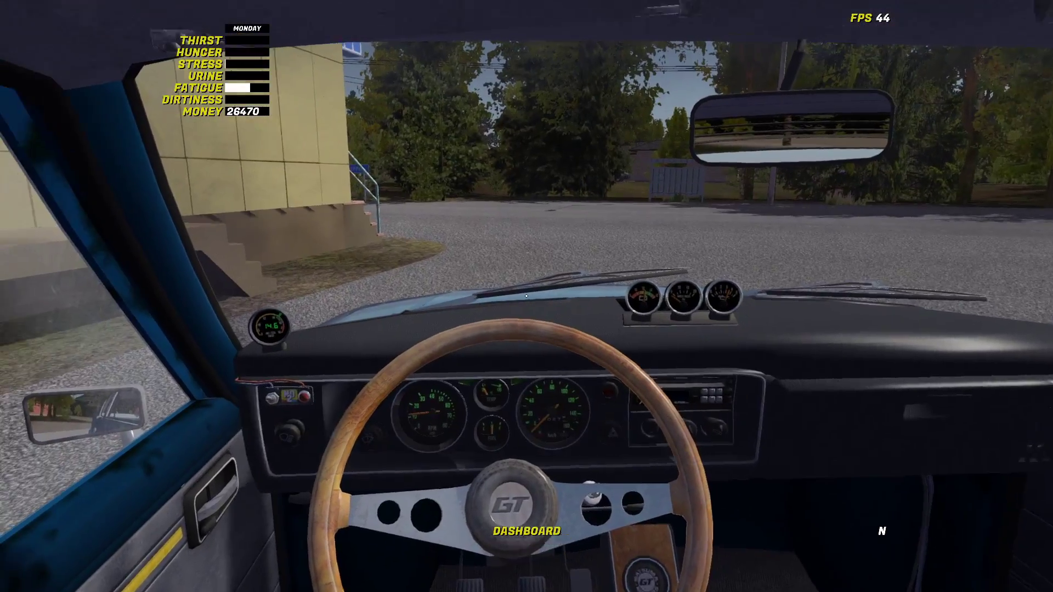
Drive the blue car off the parking area in first gear, shift to second and follow the village road.
key(w)
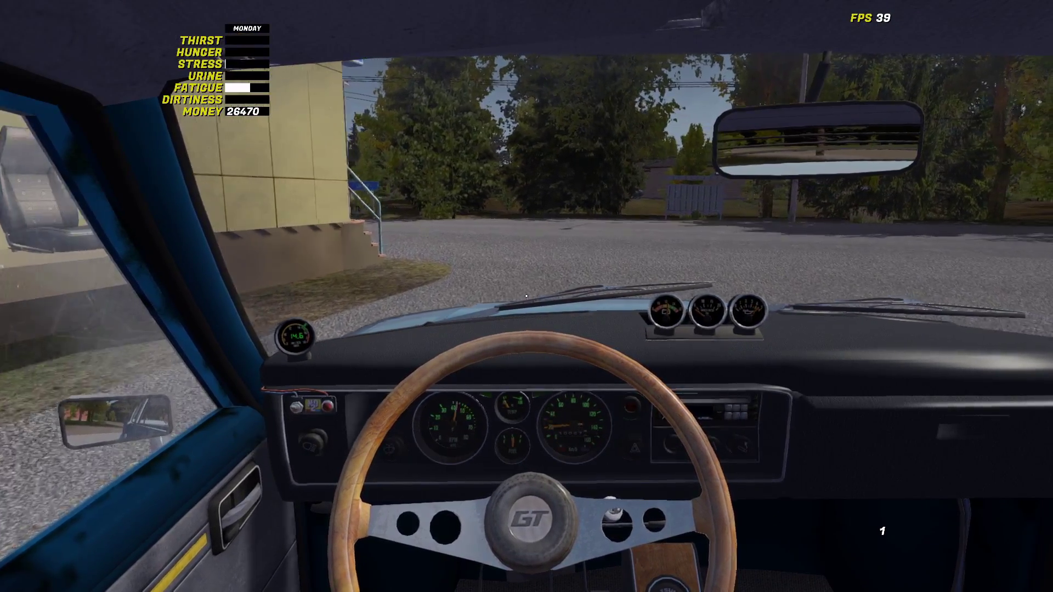
key(shift)
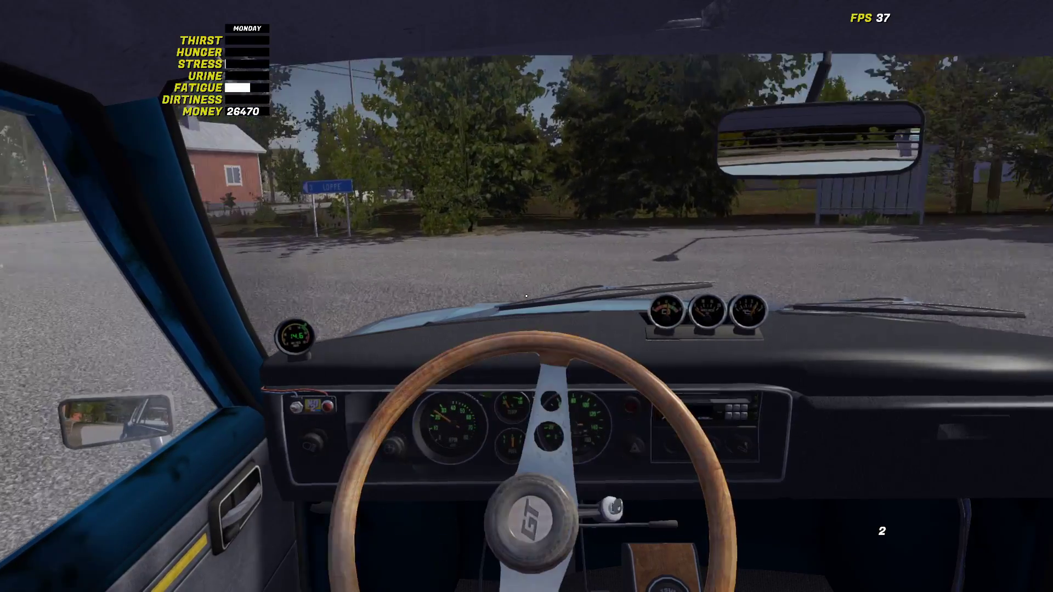
key(d)
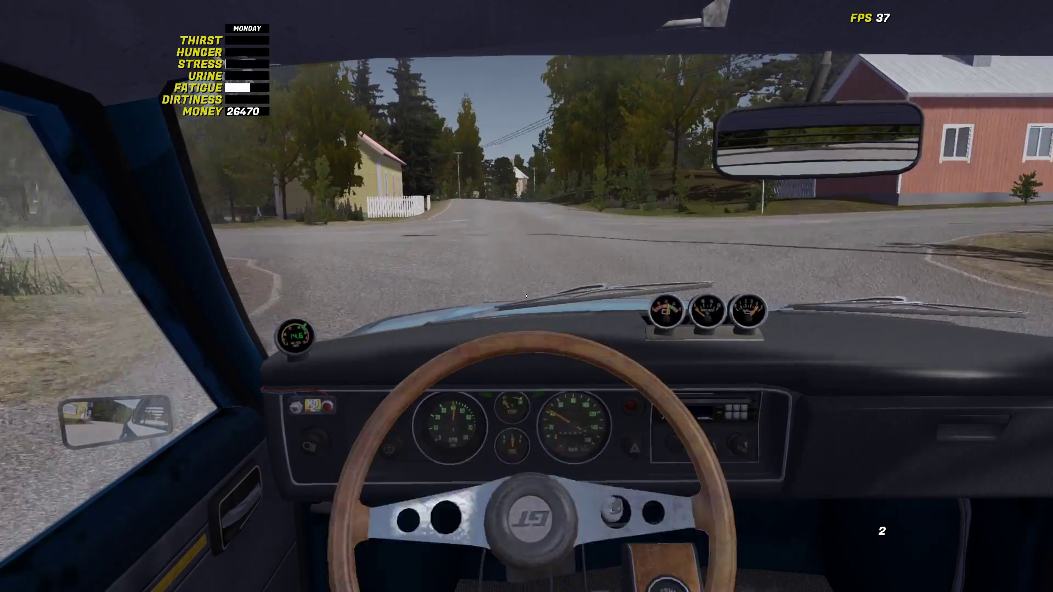
key(w)
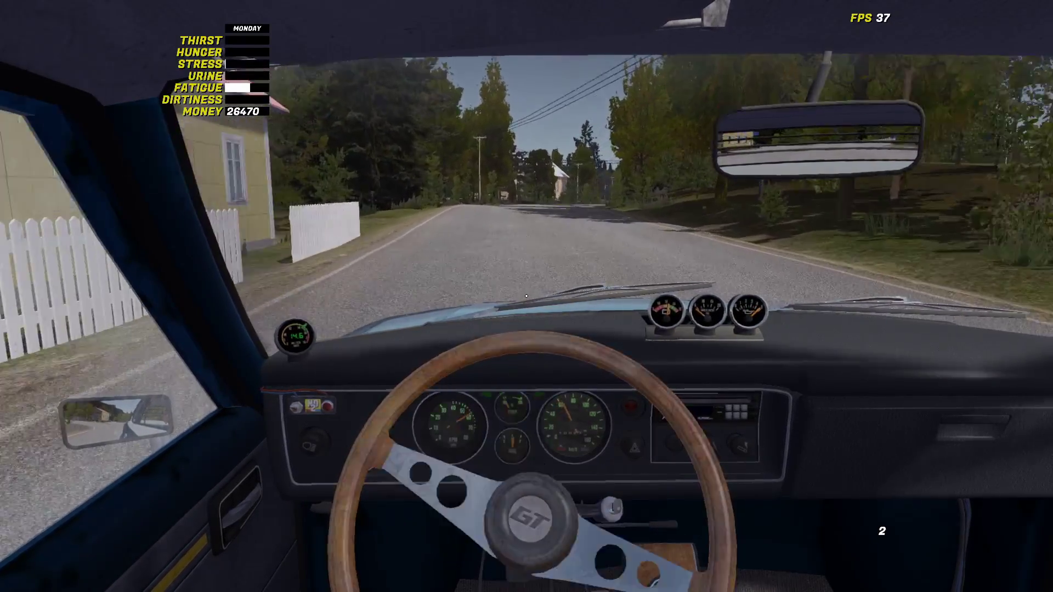
key(d)
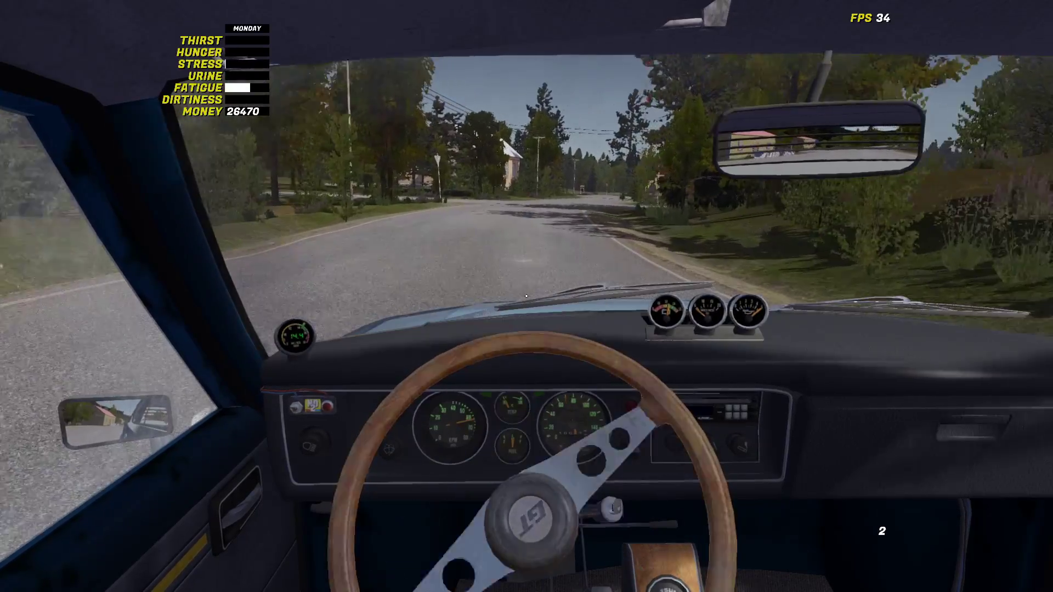
key(w)
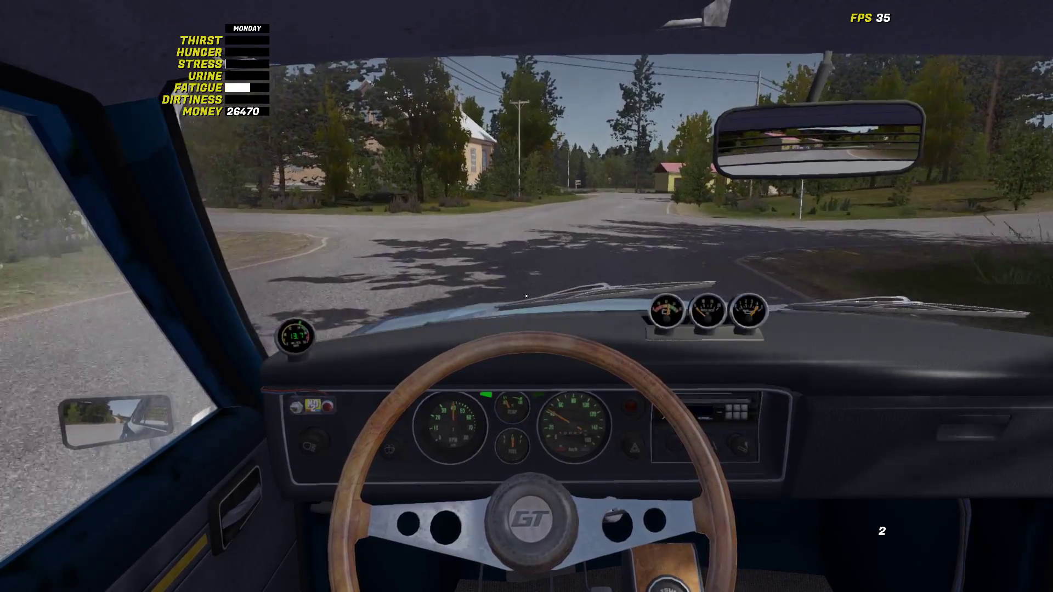
Turn off at the junction, drive into the fenced yard with the yellow buildings and stop near the blue Gifu truck in neutral.
key(d)
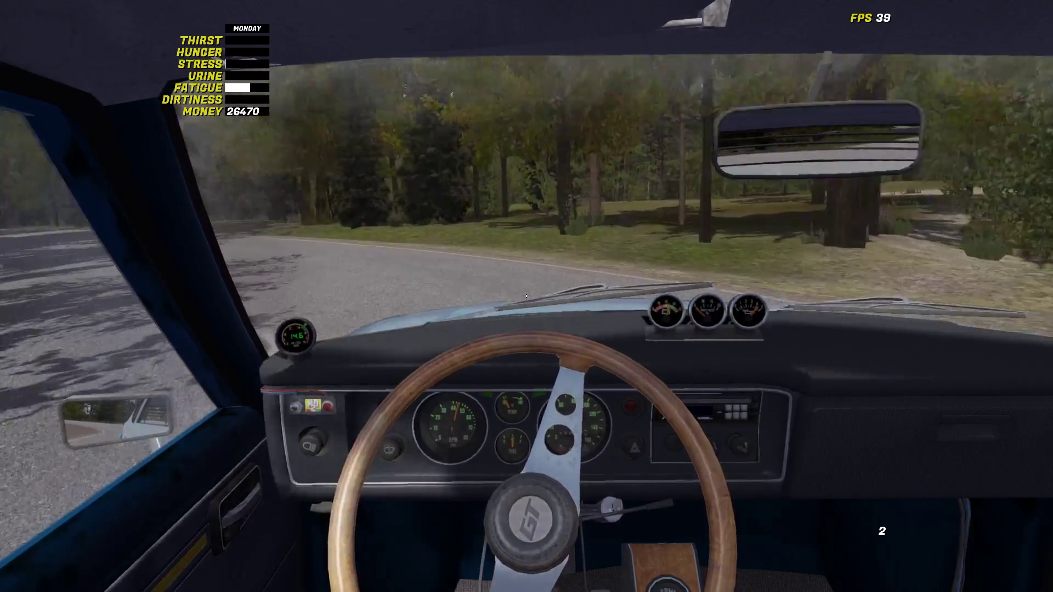
key(a)
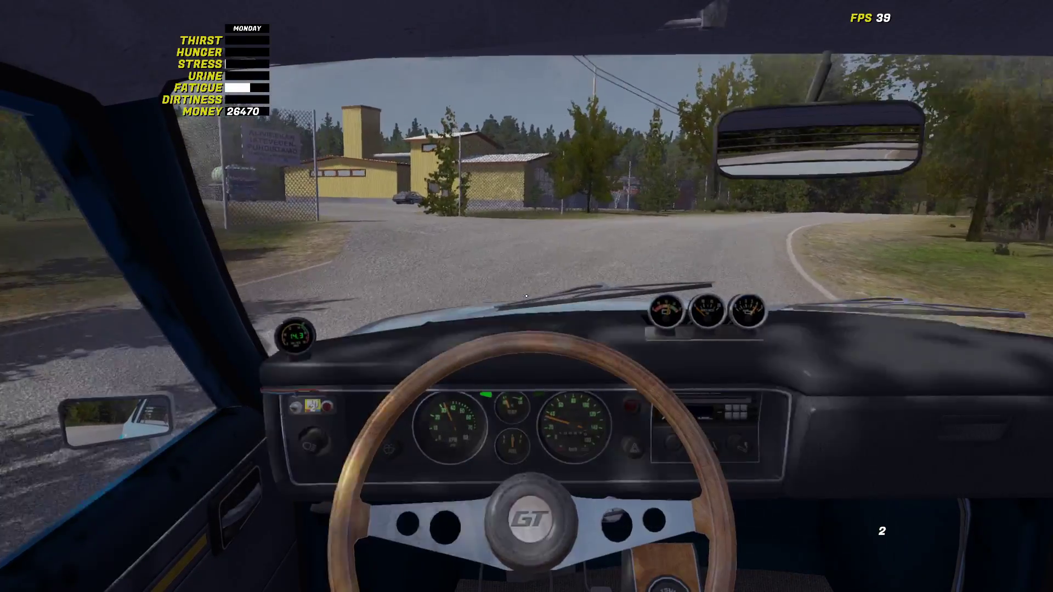
key(d)
key(a)
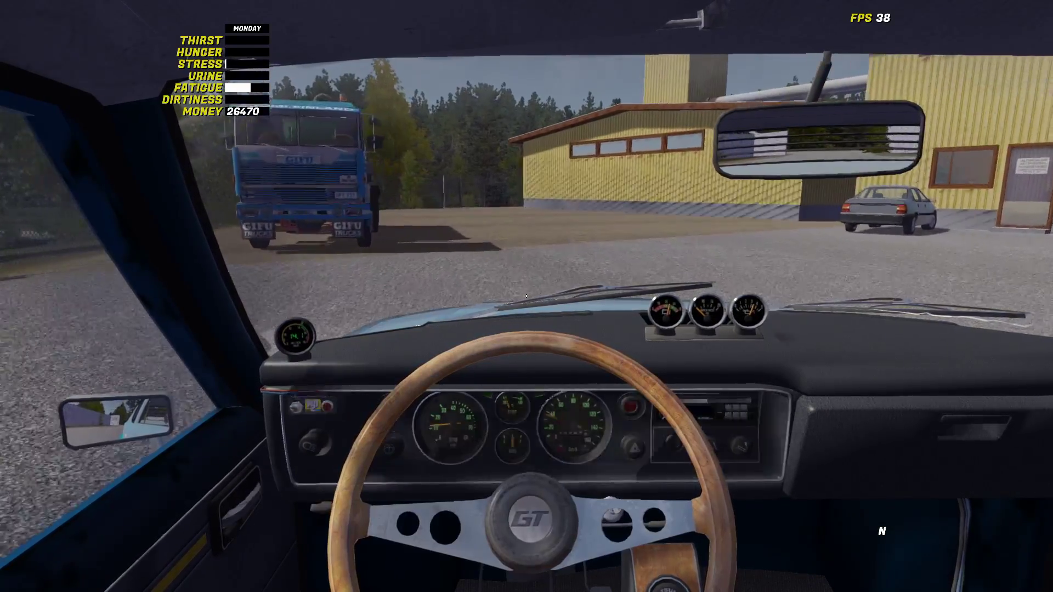
key(d)
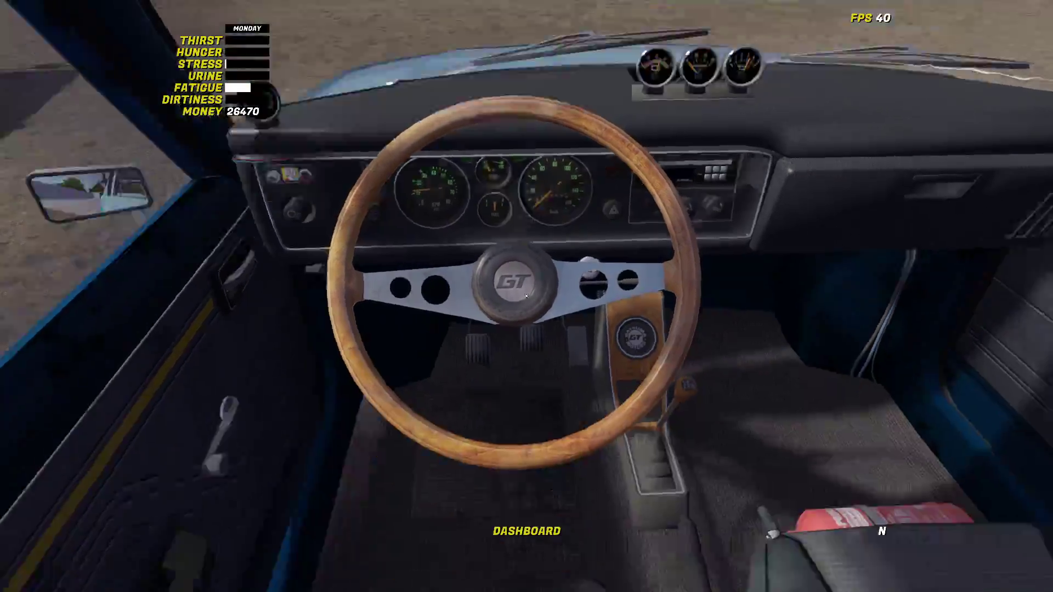
Leave the blue car, walk to the Gifu truck, open its driver's door and move into the cab.
key(Return)
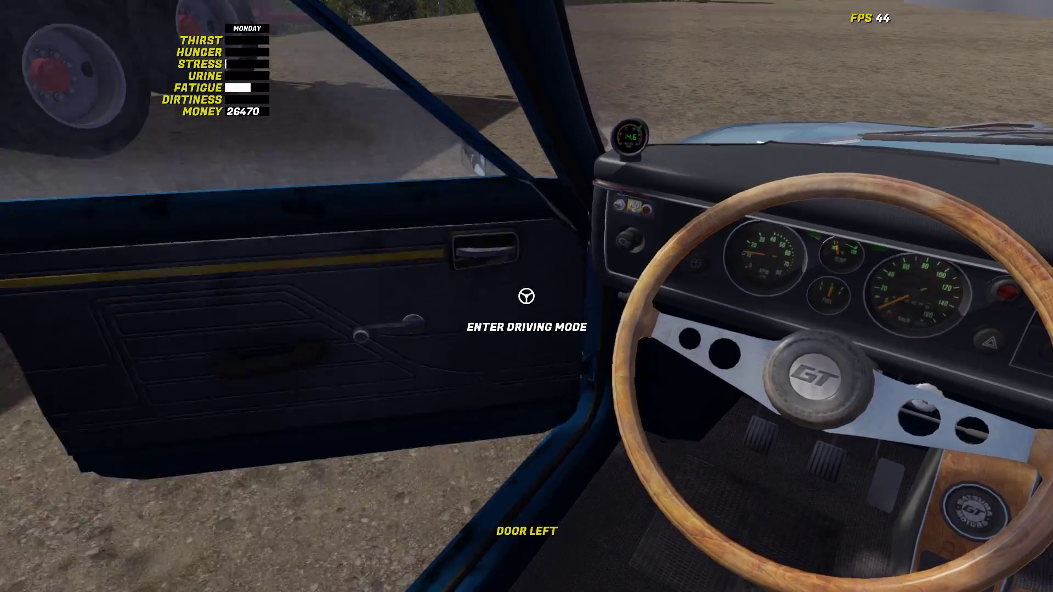
key(w)
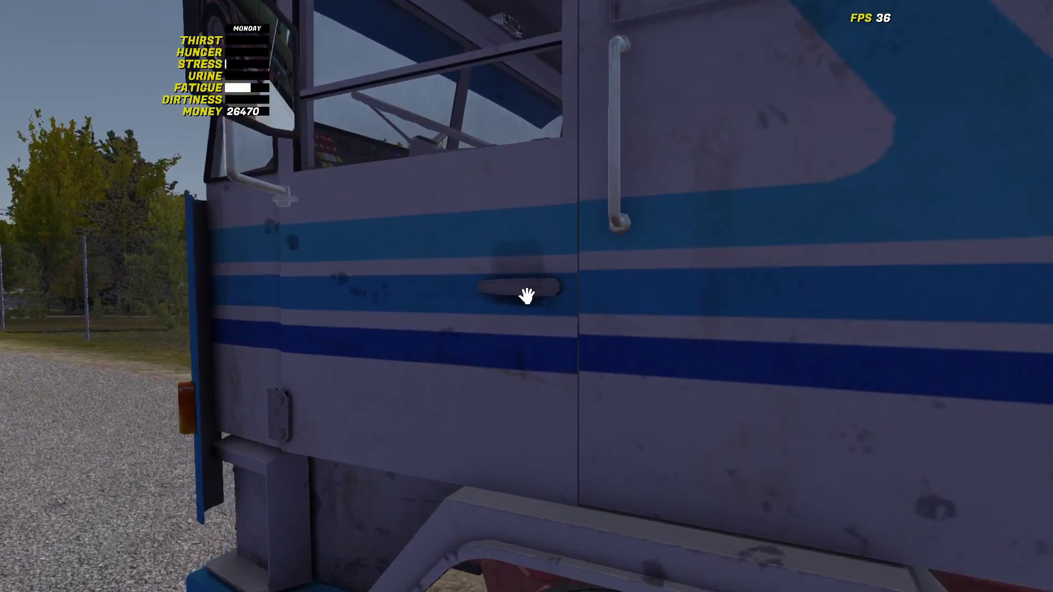
click(526, 297)
key(w)
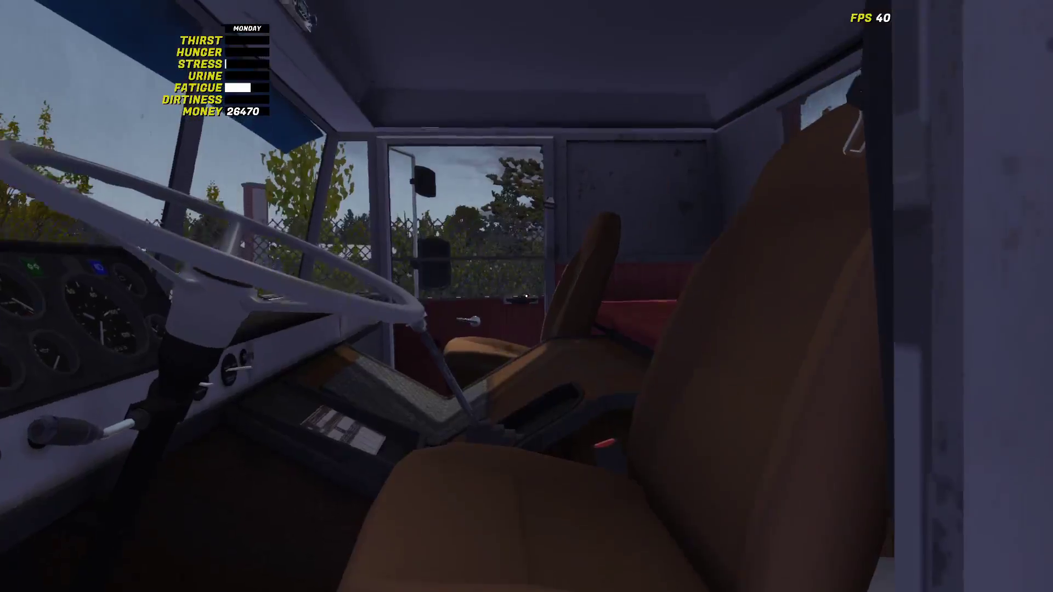
Take the Gifu's driver's seat, enter driving mode, switch on the ignition and adjust the hand throttle.
key(c)
key(c)
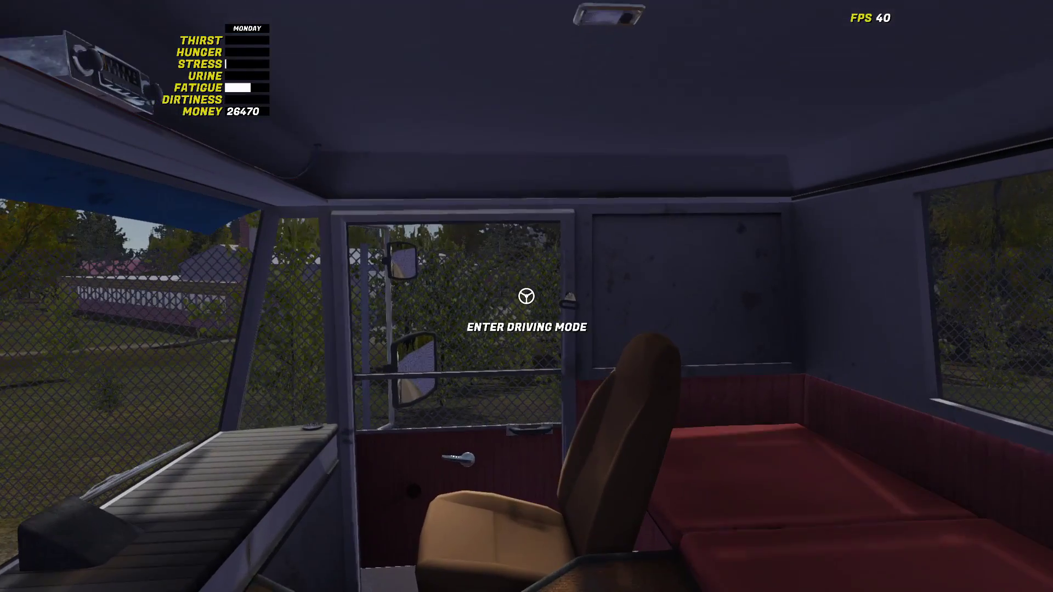
key(w)
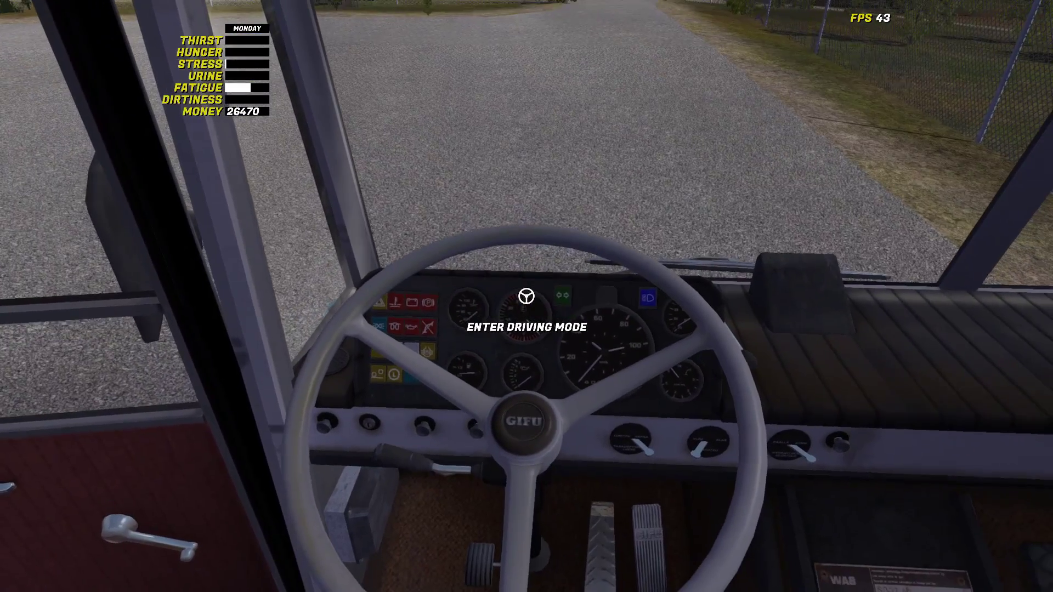
key(Return)
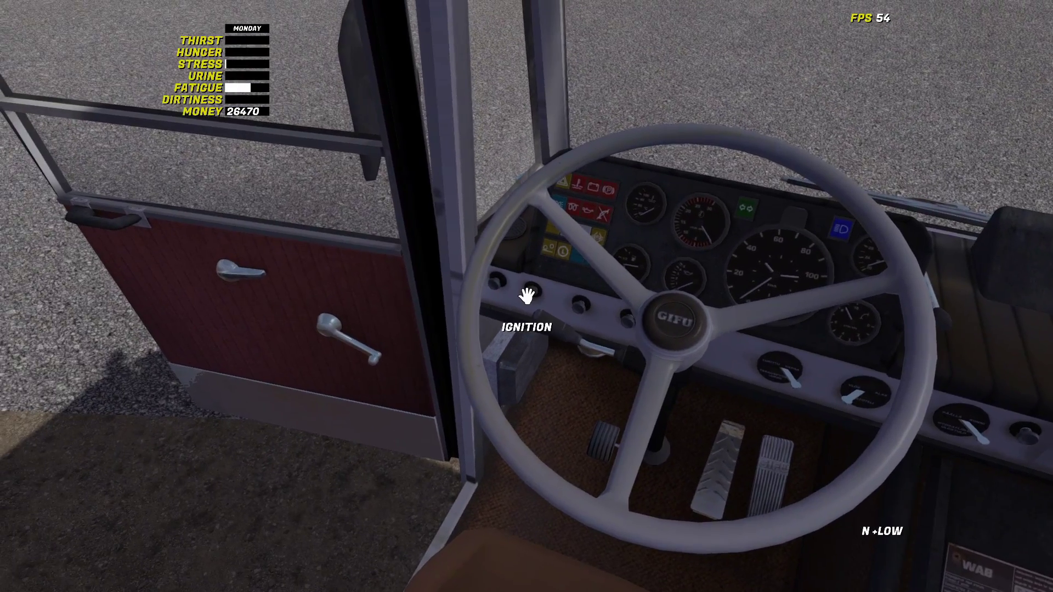
click(527, 296)
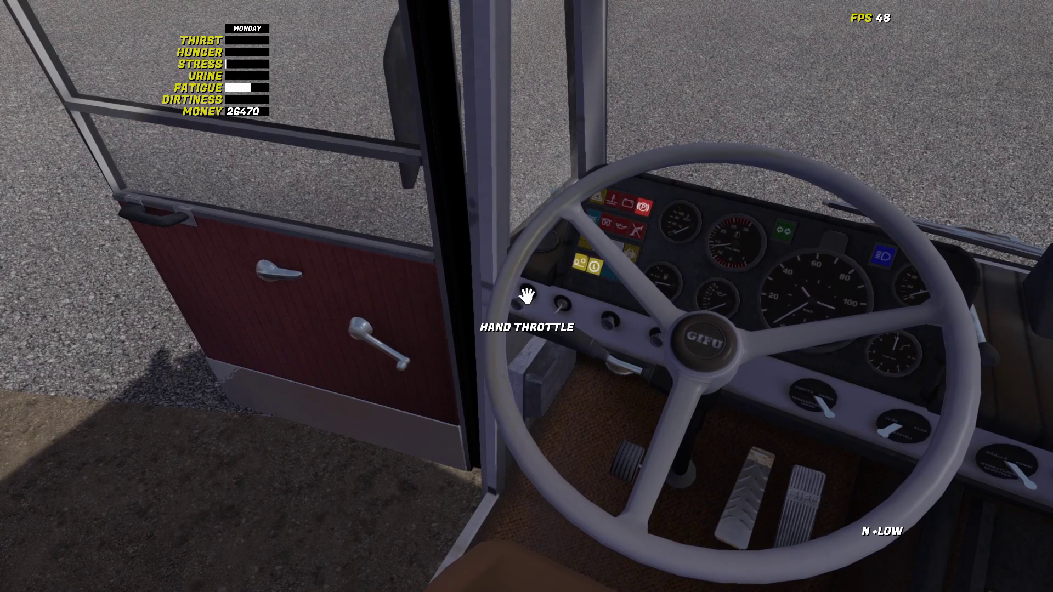
scroll(527, 297, up, 3)
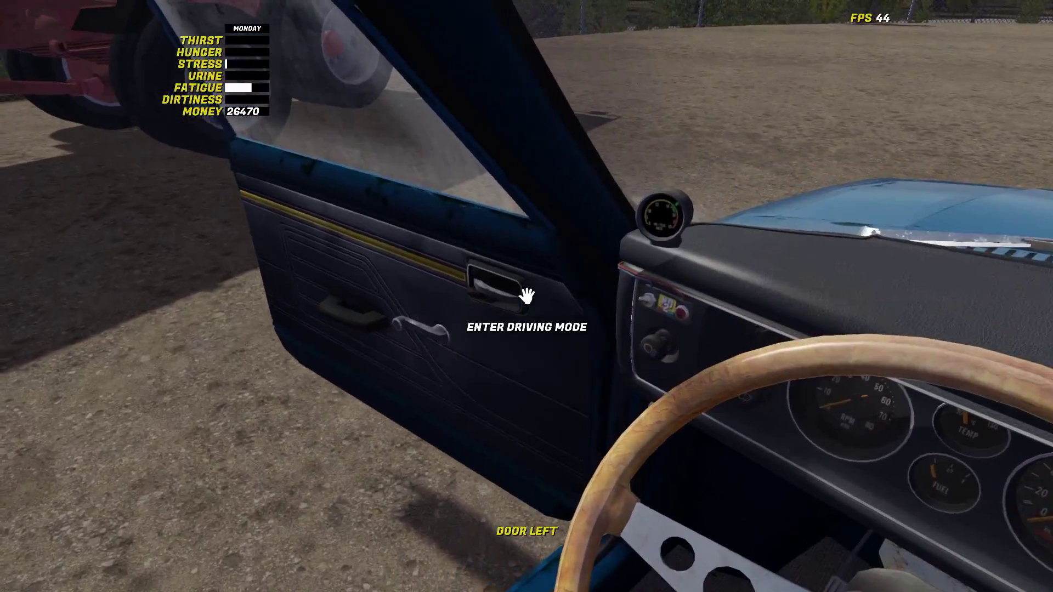
Enter driving mode in the blue car again, shift into first gear and drive out of the yard onto the road.
key(Return)
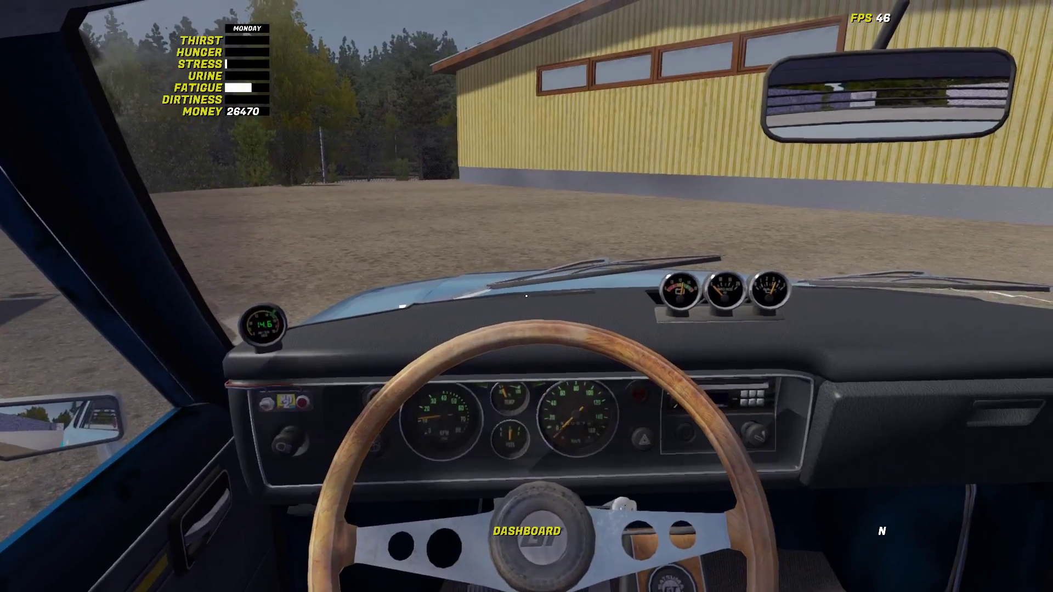
key(e)
key(w)
key(d)
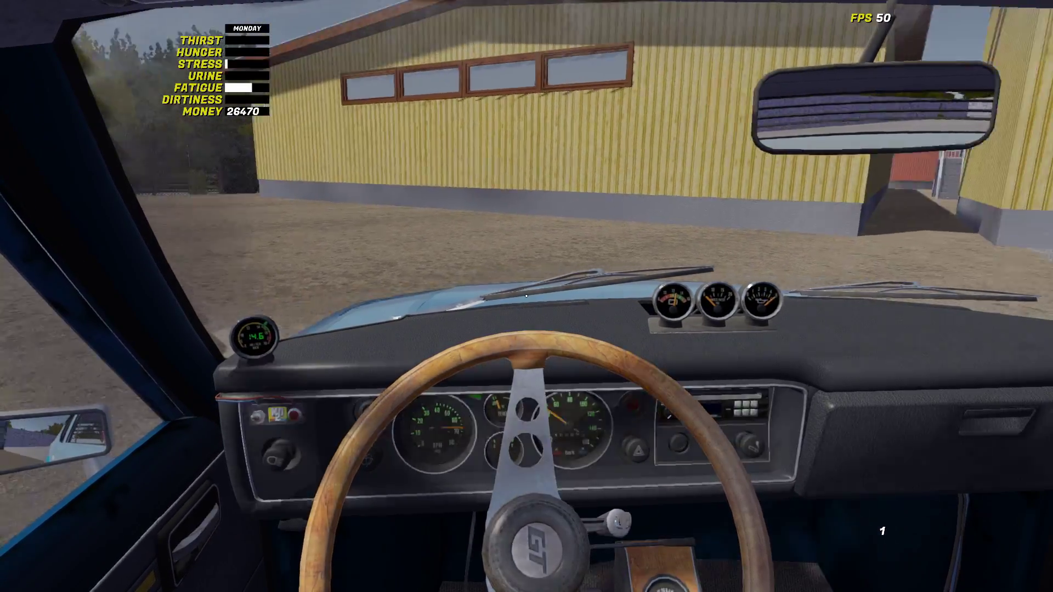
key(a)
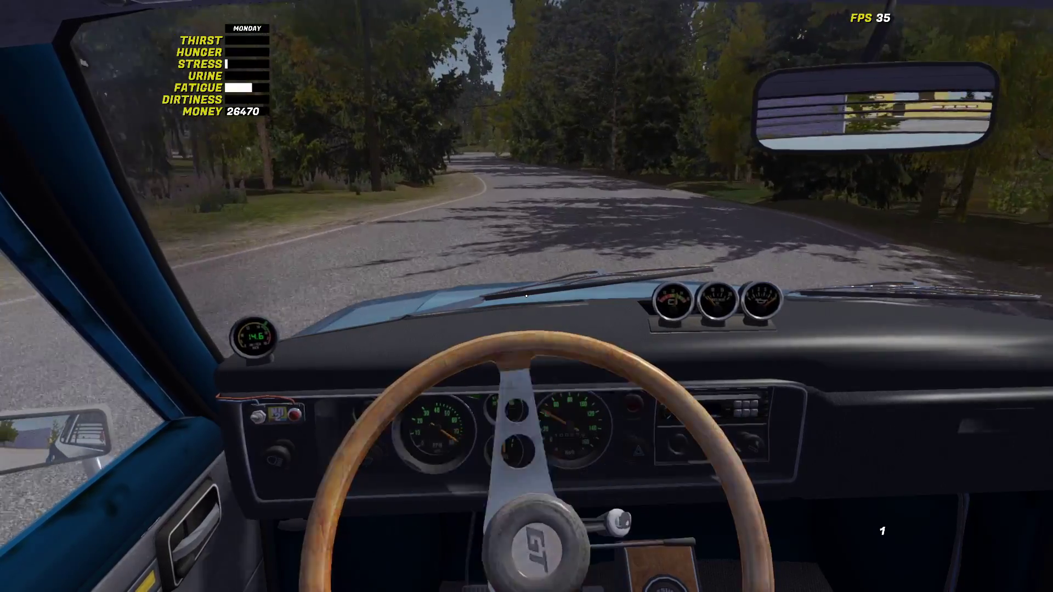
Drive the blue car along the village road past the pink-roofed houses, turning at the junction and alternating between first and second gear.
key(e)
key(a)
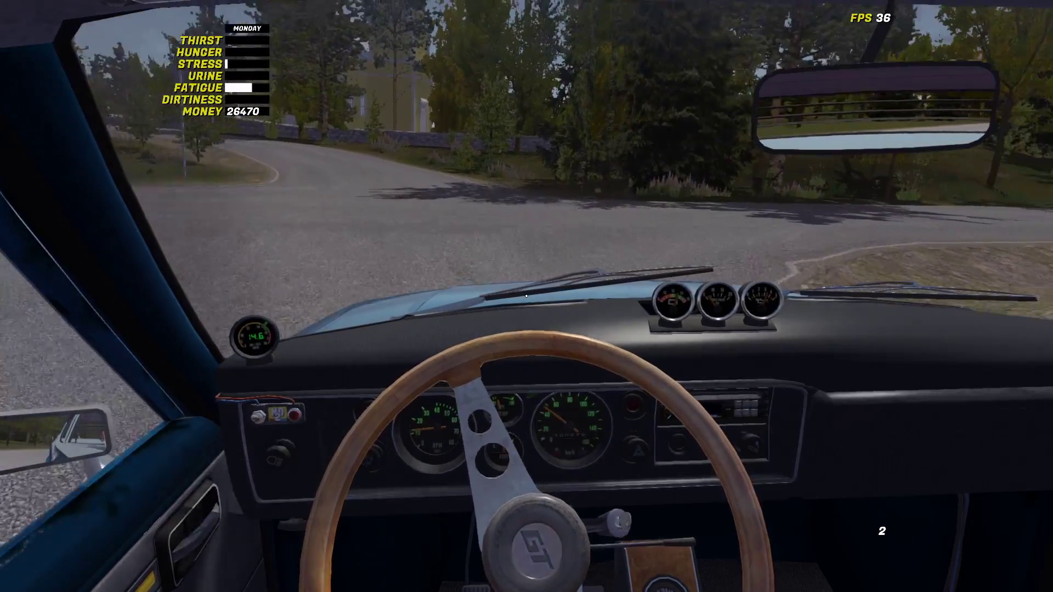
key(q)
key(d)
key(a)
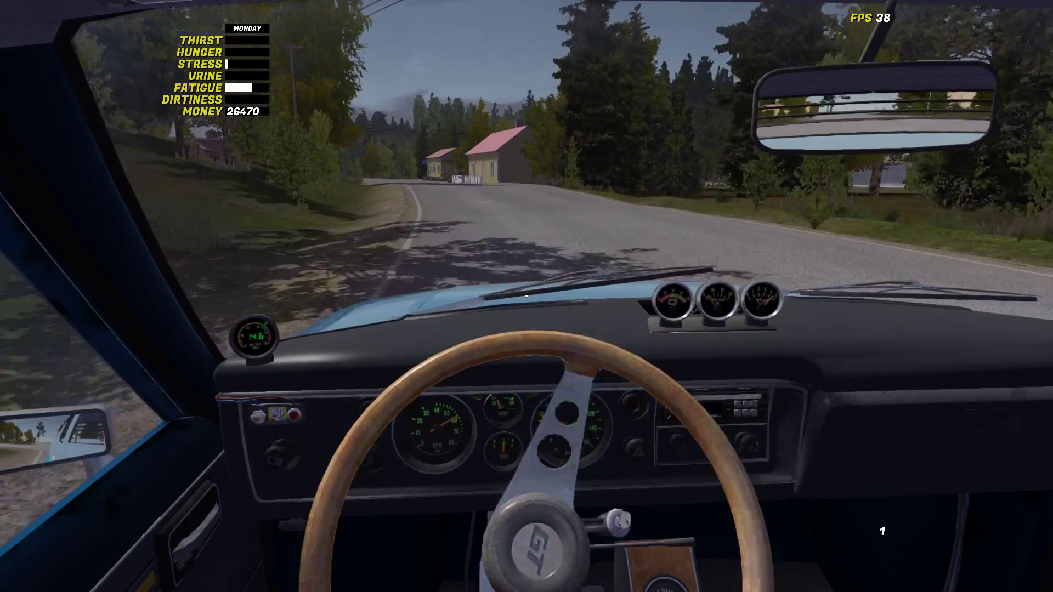
key(e)
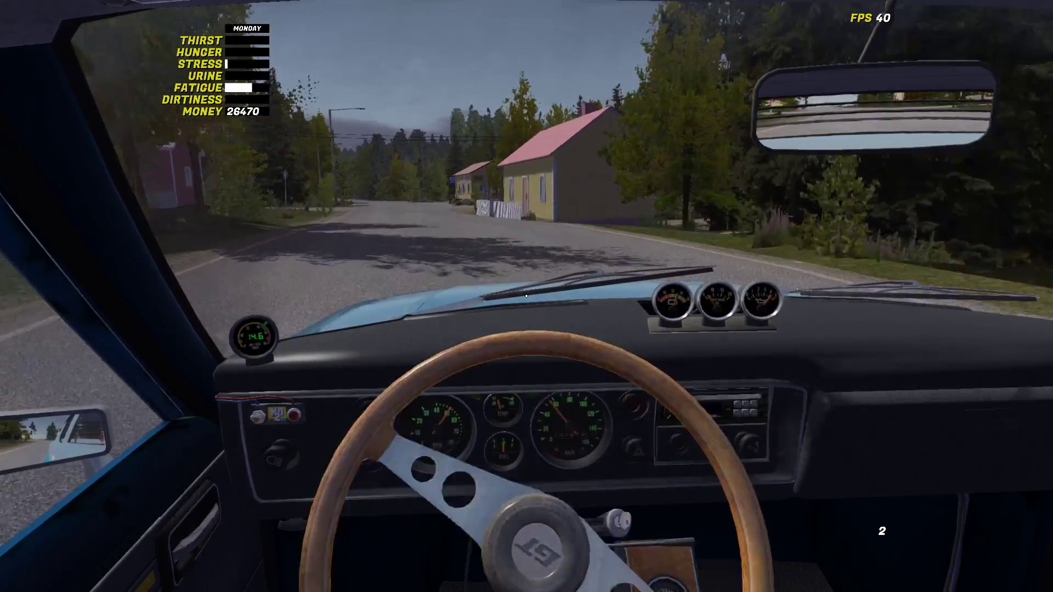
key(d)
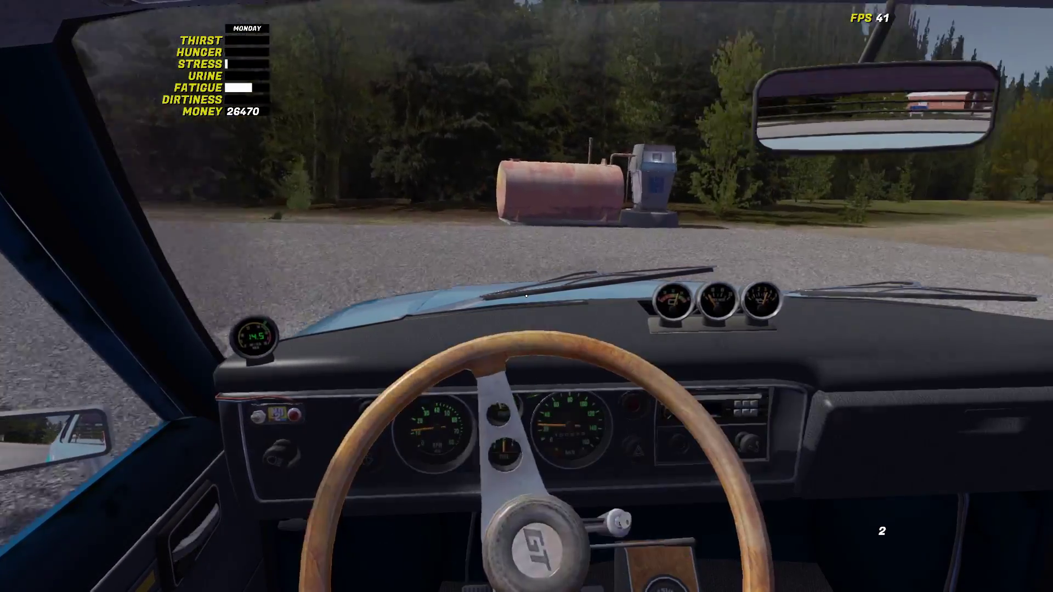
Park the blue car beside the dark wooden building, leave driving mode, get out and walk around the building.
key(d)
key(q)
key(q)
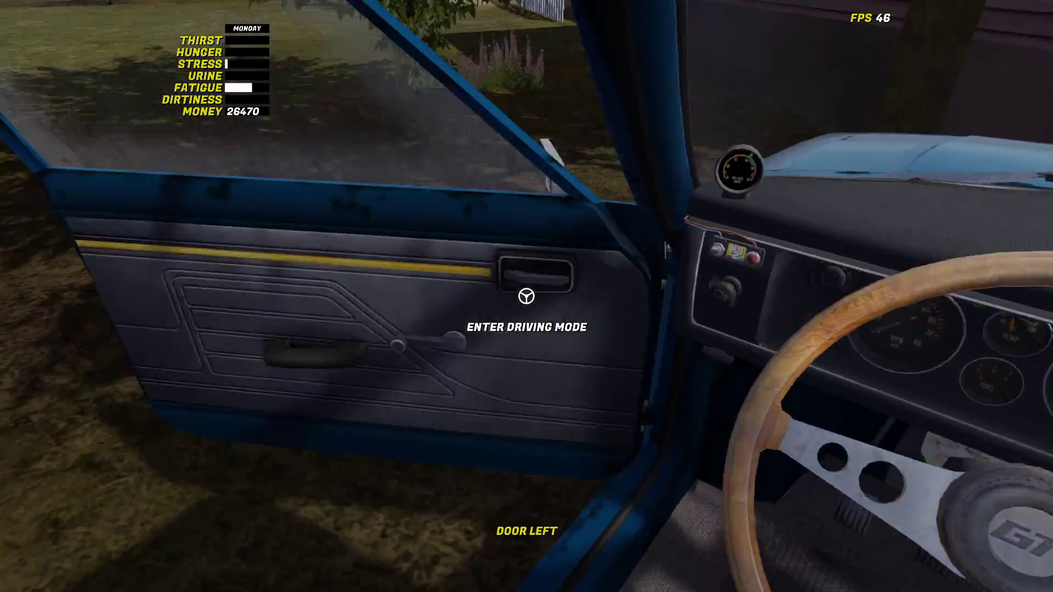
key(w)
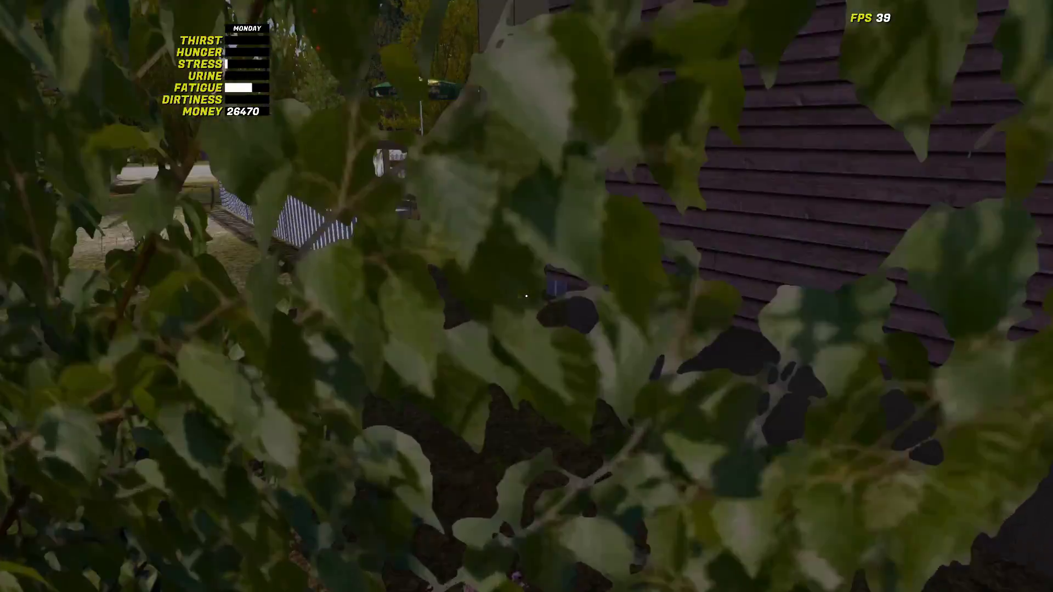
key(w)
key(f)
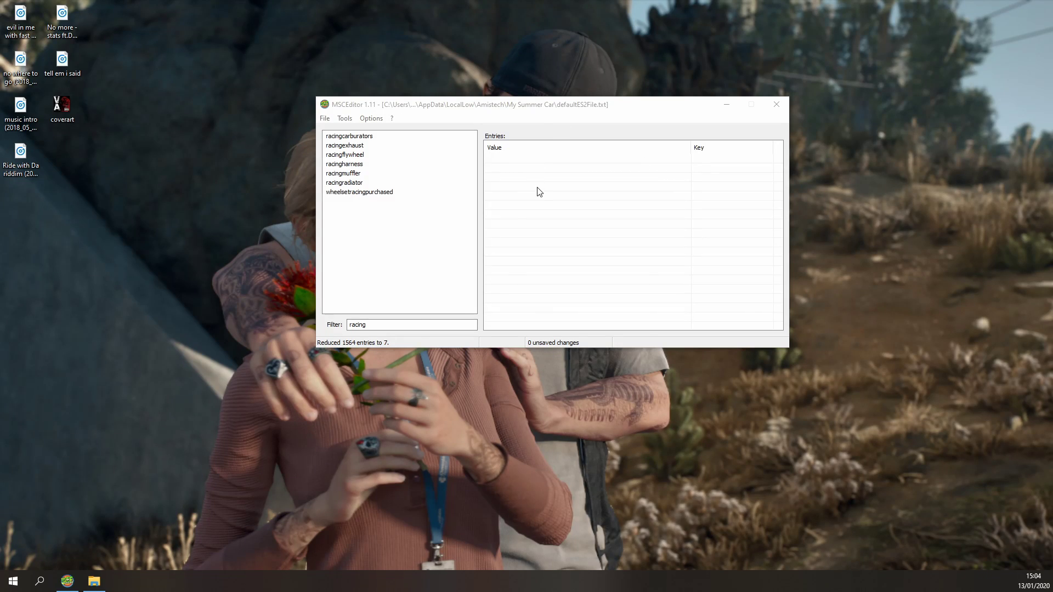
click(571, 352)
click(325, 121)
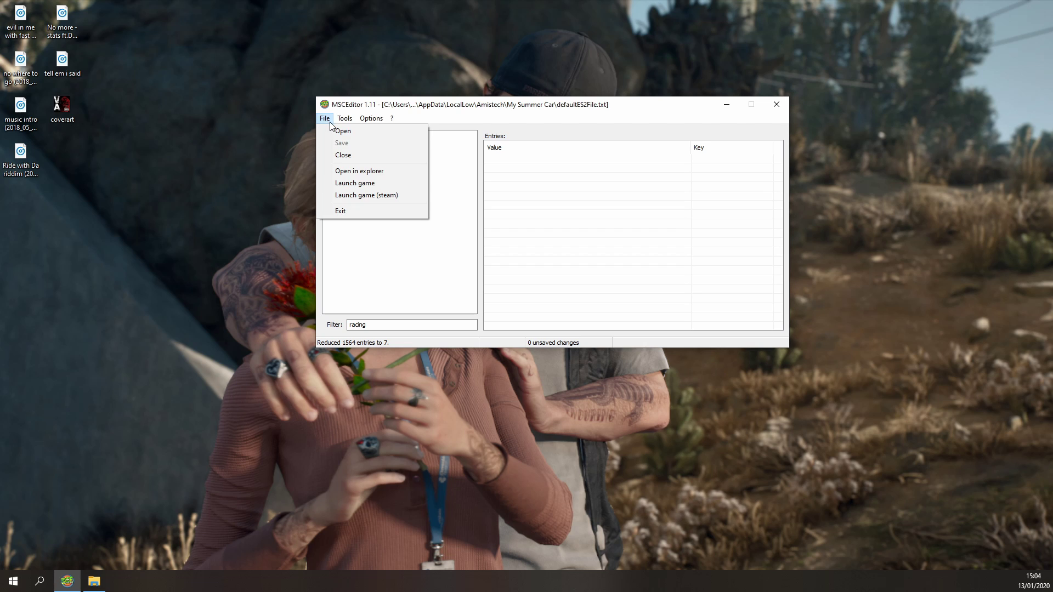
click(370, 245)
Teleport the headlightright object to the Graveyard with the Teleport Object tool.
click(345, 120)
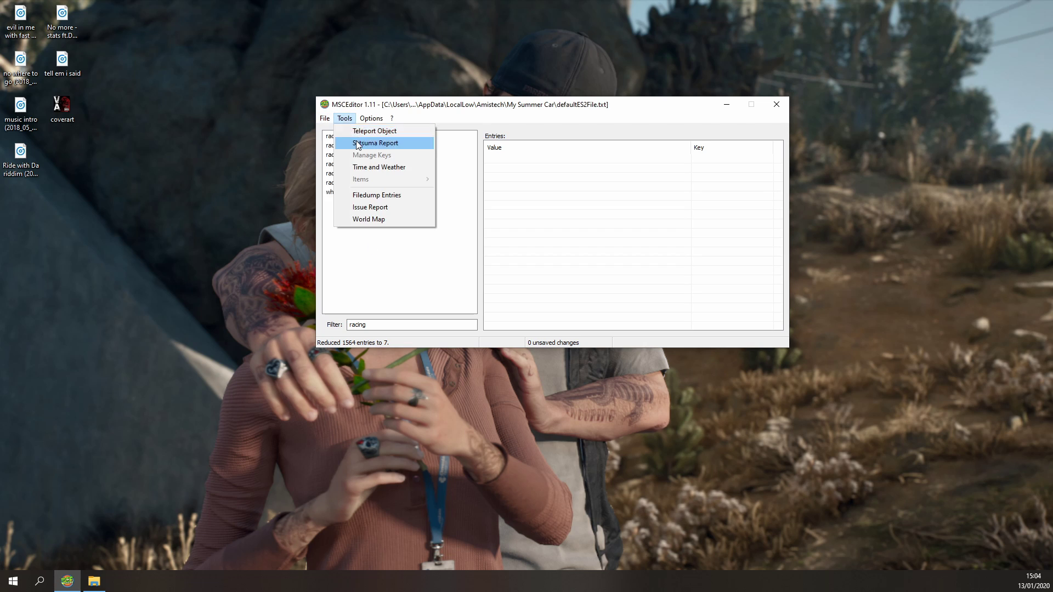
click(348, 131)
click(345, 102)
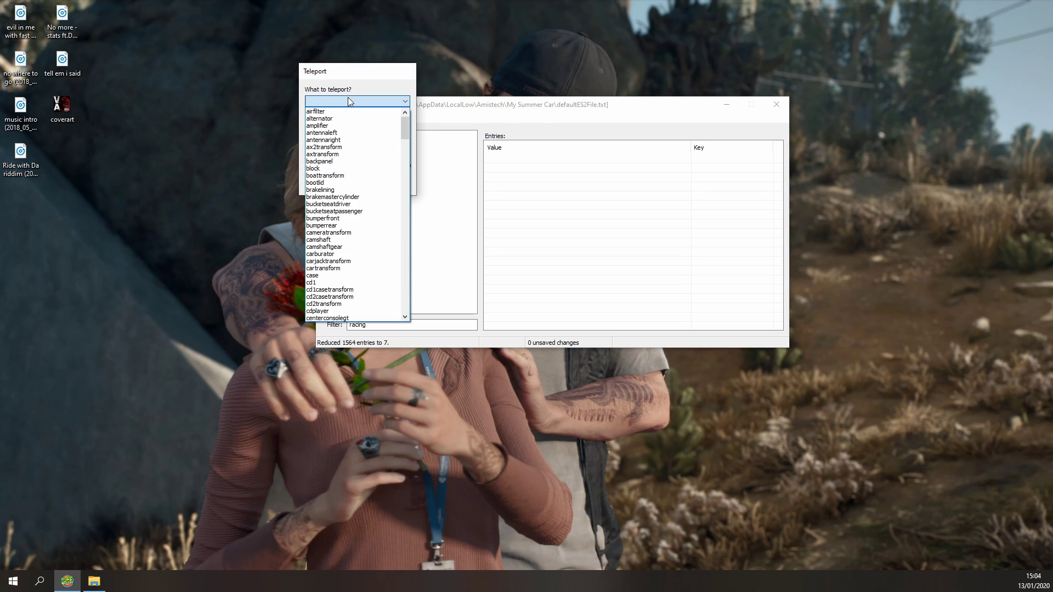
drag(407, 133, 415, 199)
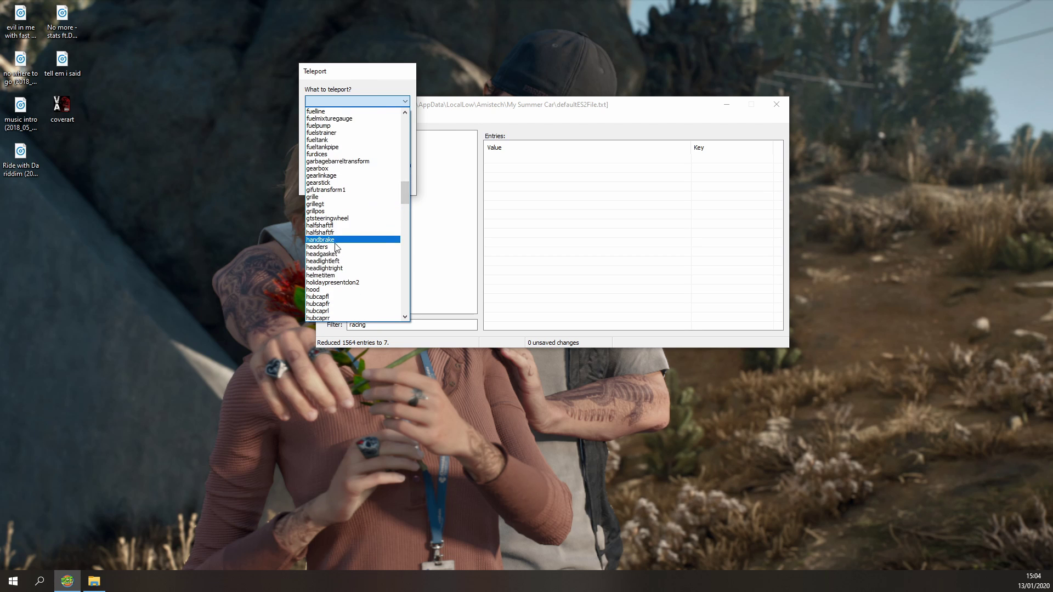
click(352, 269)
click(350, 130)
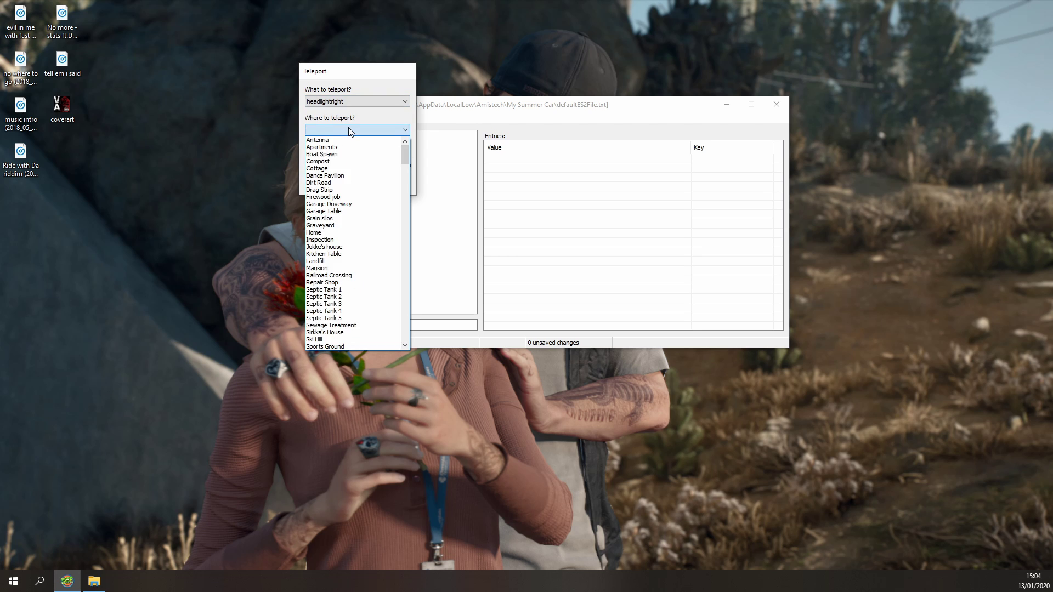
click(331, 225)
click(339, 185)
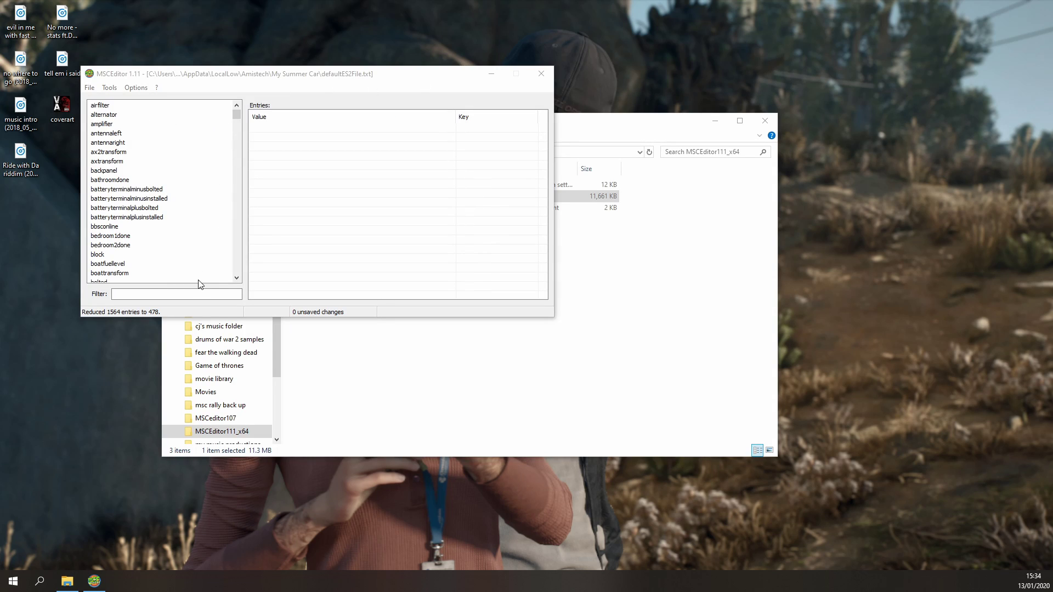
Filter the save entries by "wheel" and show the values of wheelslot1.
click(202, 285)
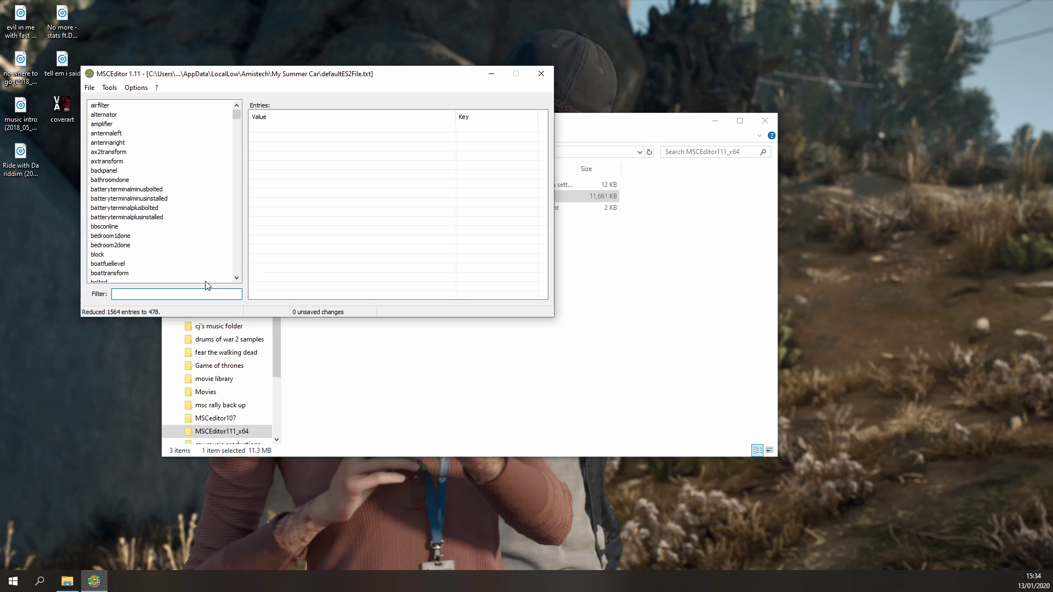
text(wheel)
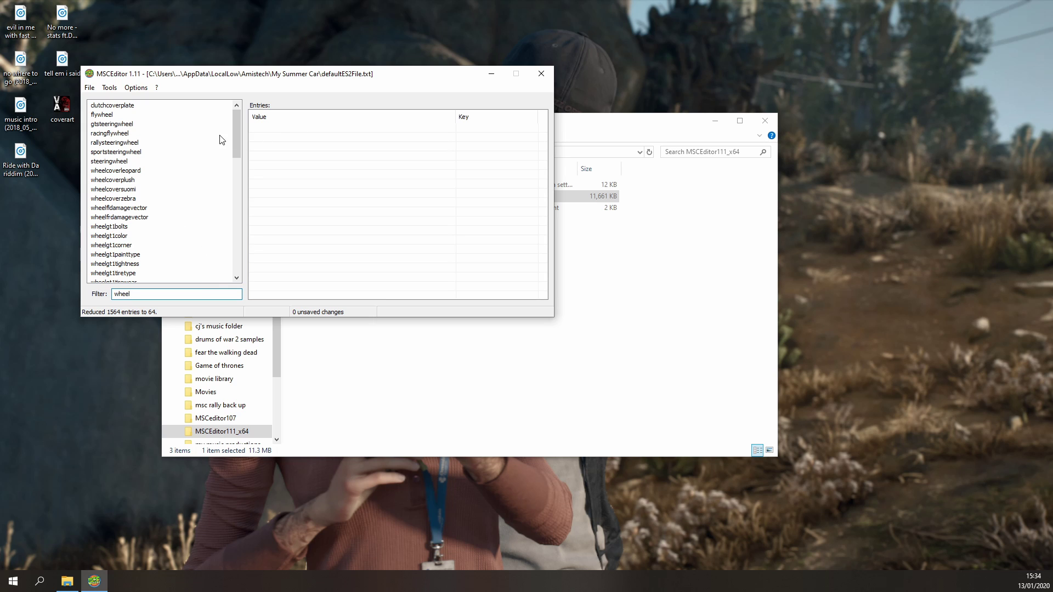
drag(235, 137, 233, 251)
drag(106, 210, 109, 206)
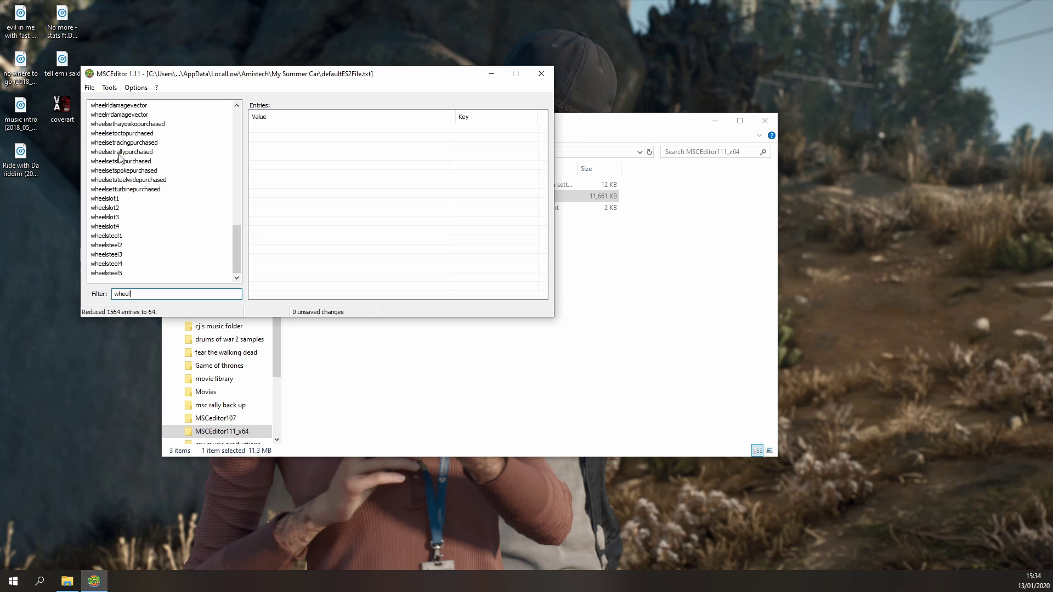
click(116, 200)
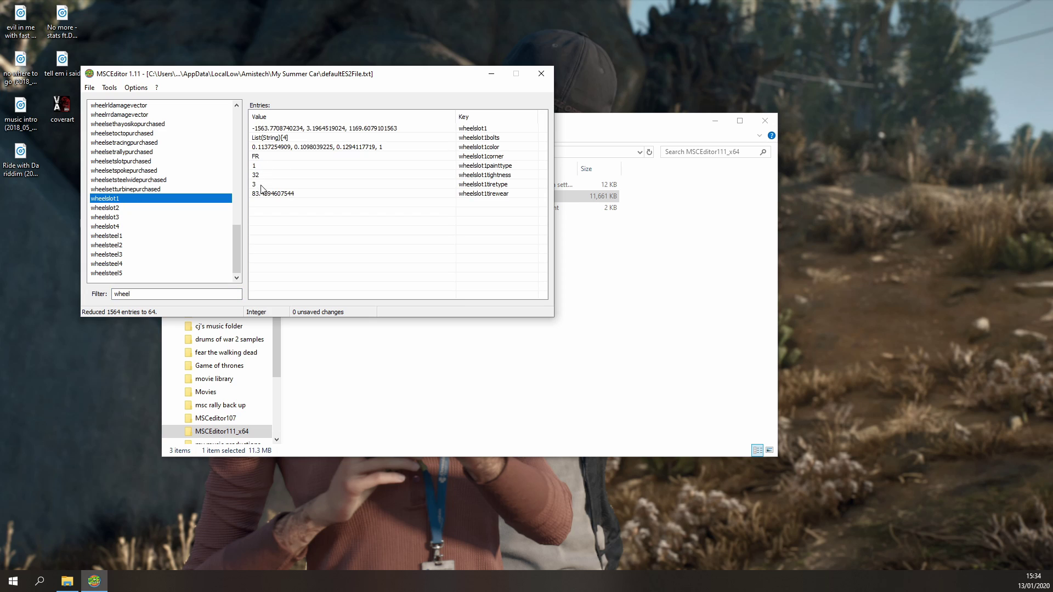
Open the wheelslot1 tire type and tire wear values for inspection.
double_click(296, 185)
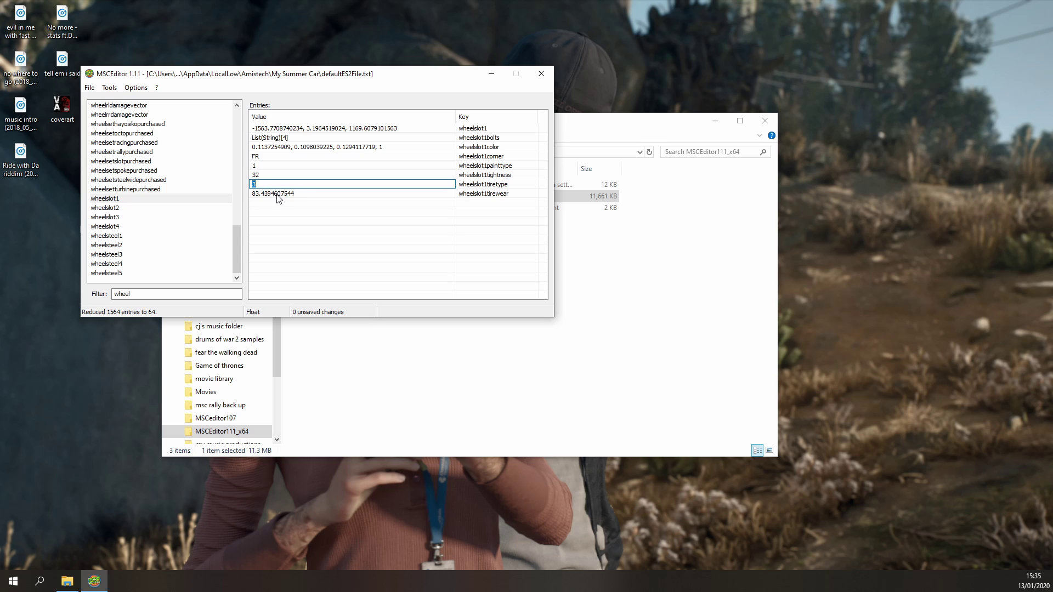
click(278, 198)
click(307, 194)
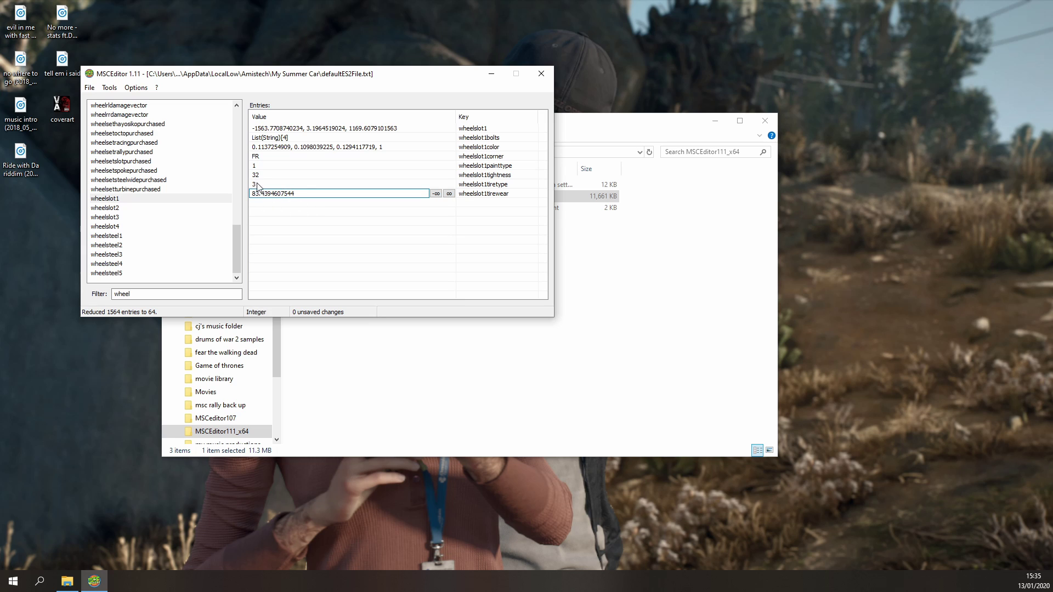
Examine the wheel tire conditions in the Satsuma Report's maintenance list, then close the report.
click(109, 88)
click(137, 99)
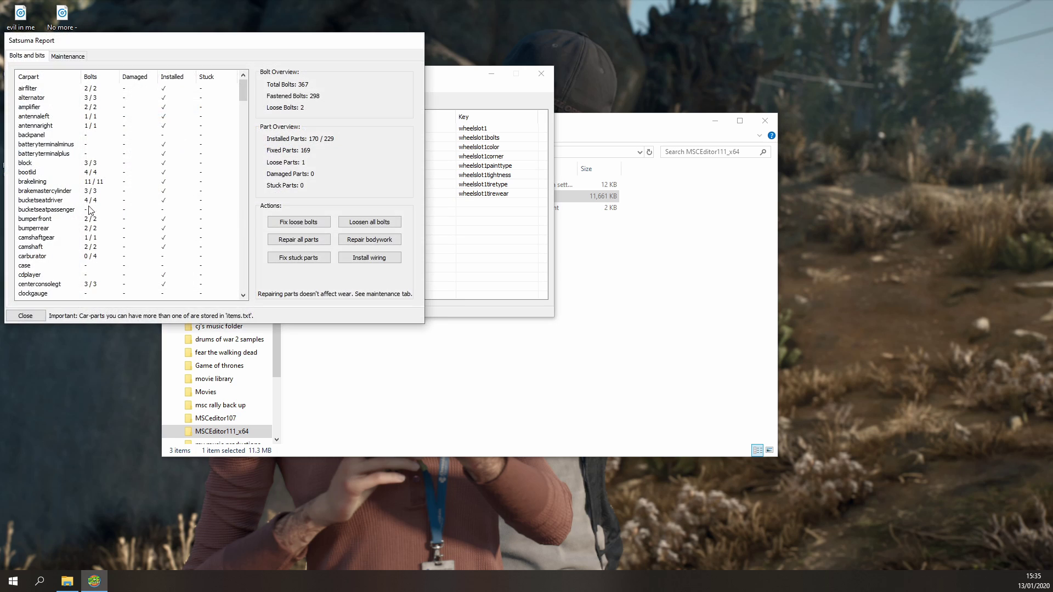
click(67, 56)
drag(218, 102, 222, 230)
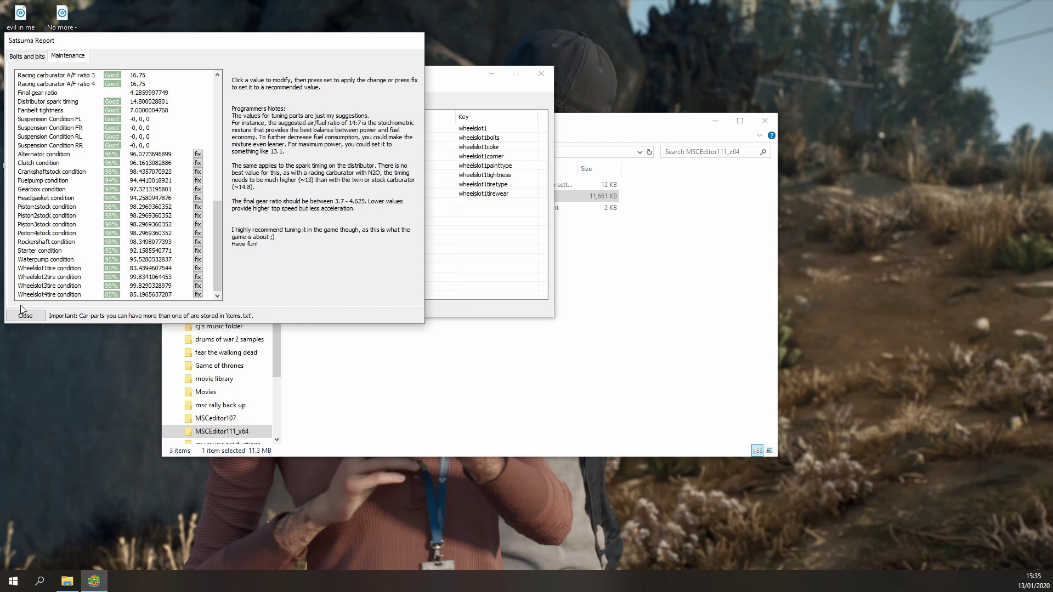
click(42, 316)
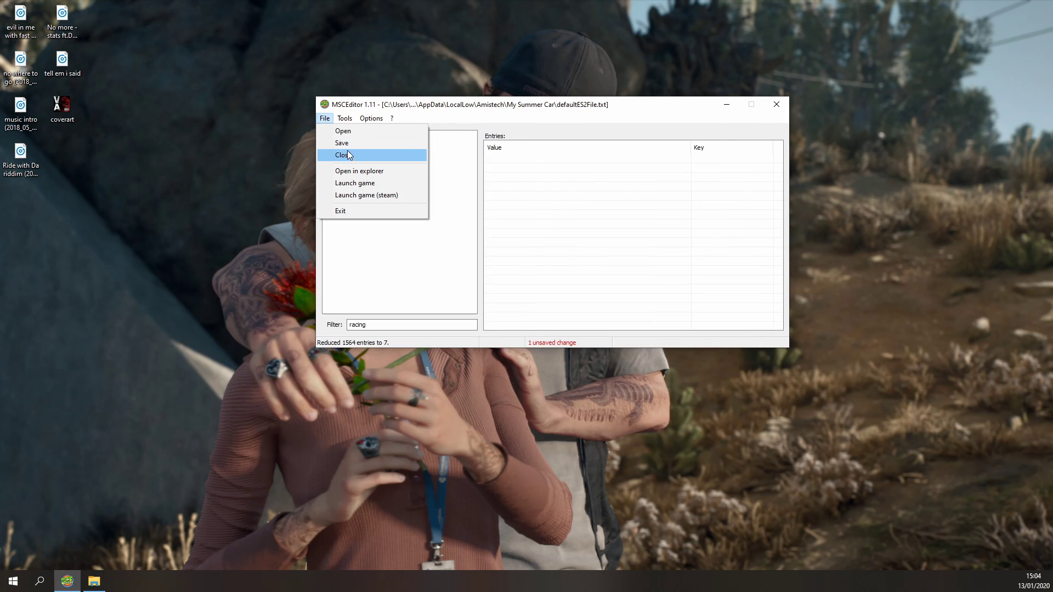
Save the pending change to the save file.
click(346, 148)
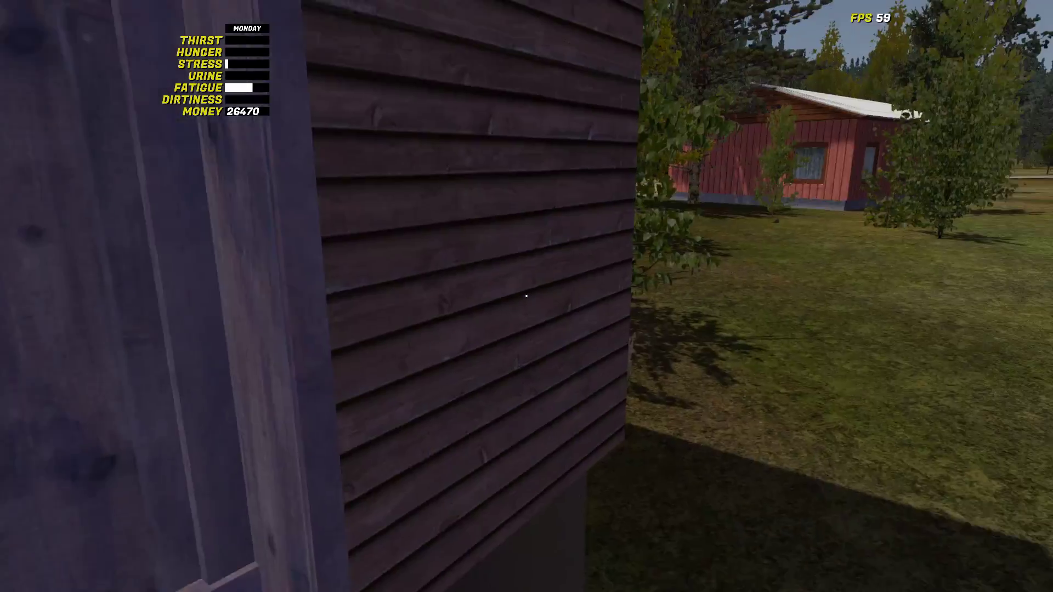
In the game, walk to the blue car, get into the driver's seat, enter driving mode and switch on the ignition.
key(w)
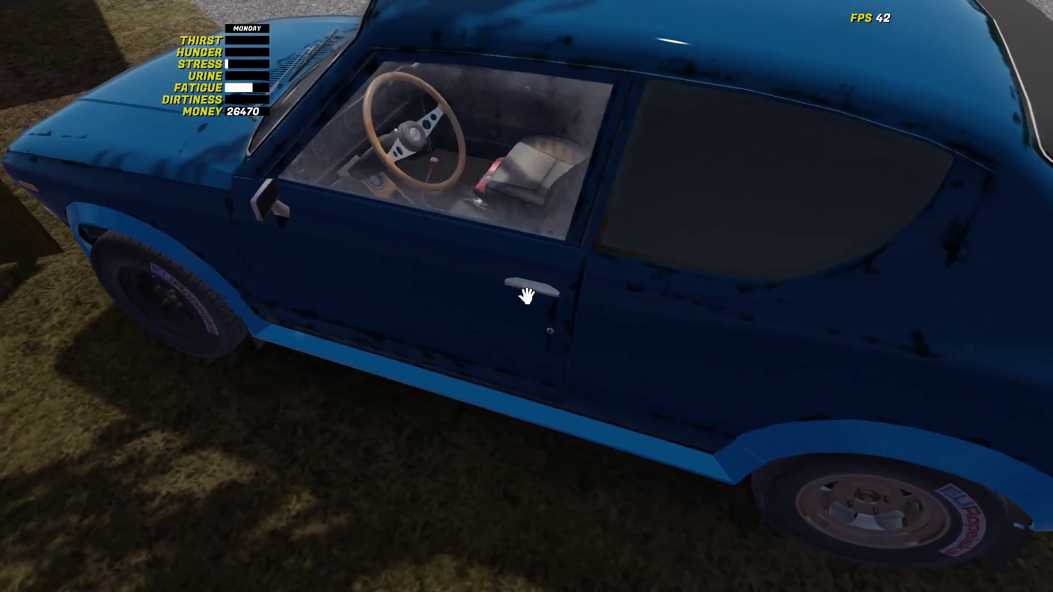
click(526, 296)
key(Return)
click(526, 296)
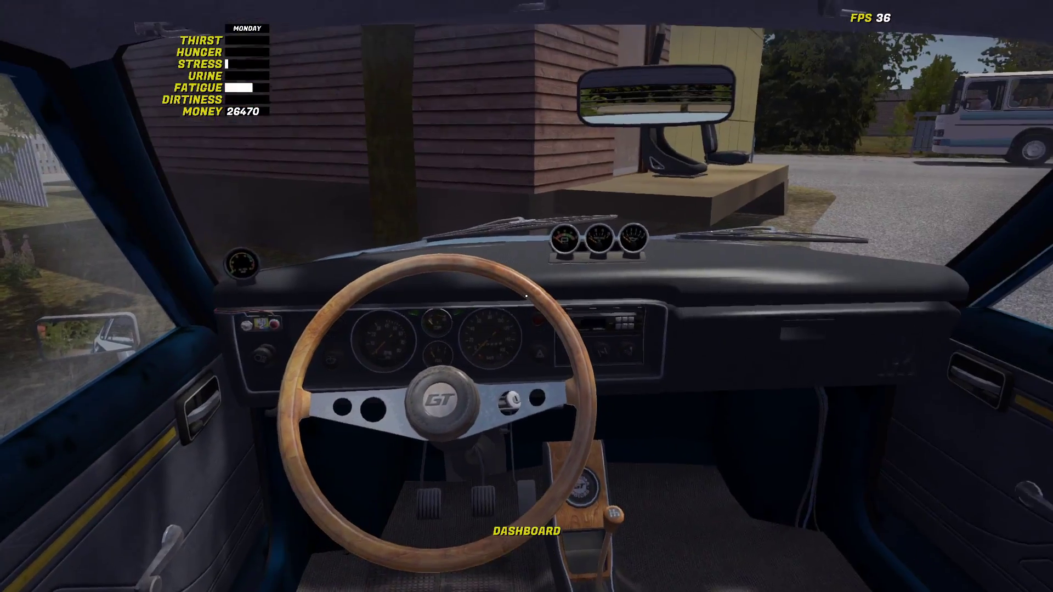
key(Return)
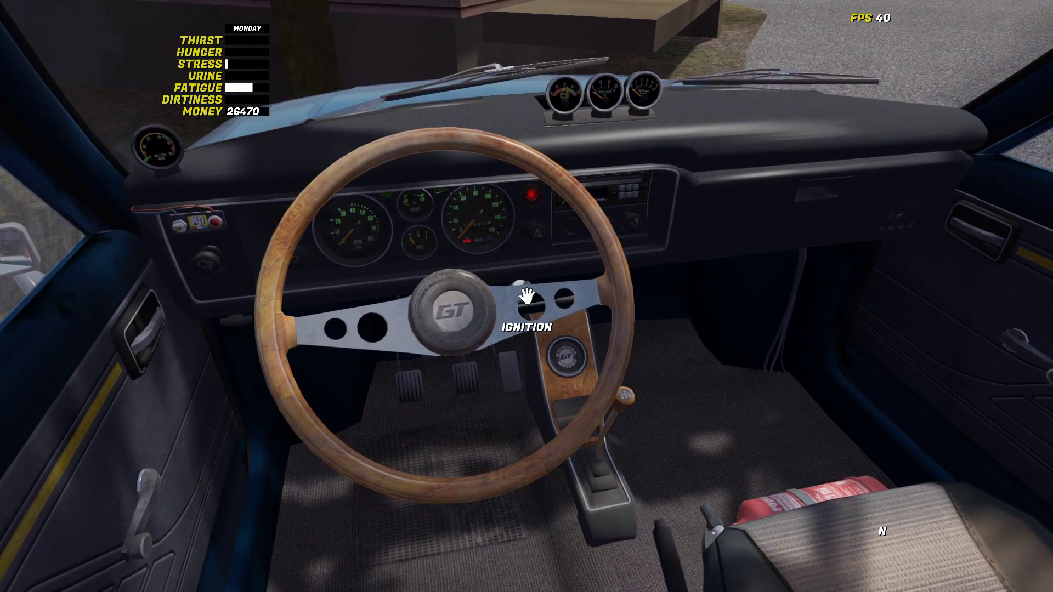
click(526, 297)
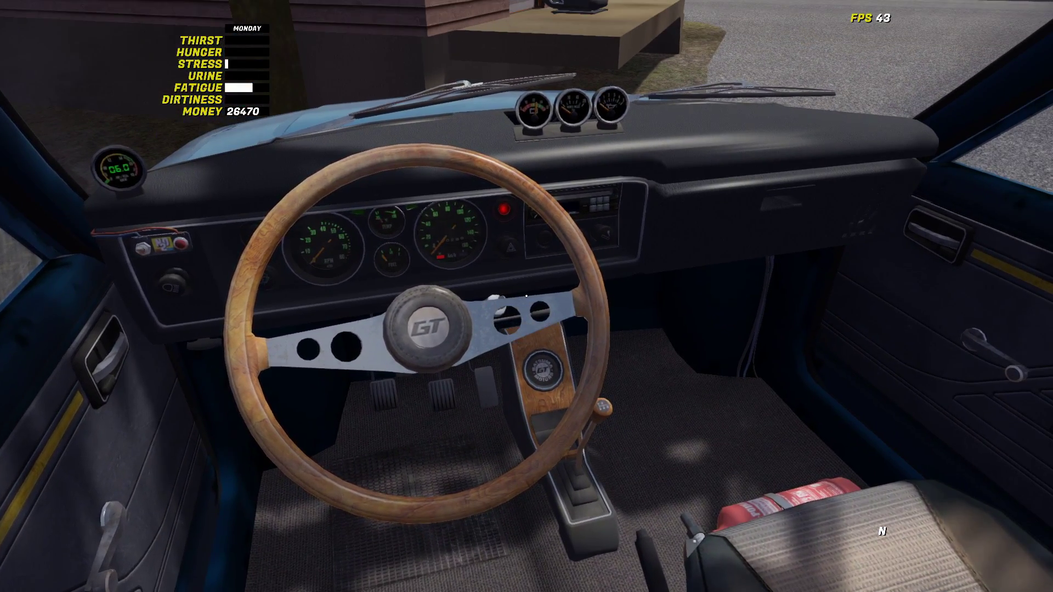
Pause the game, examine the car control assignments including the gear shifting and boost bindings, and return to the car.
key(Escape)
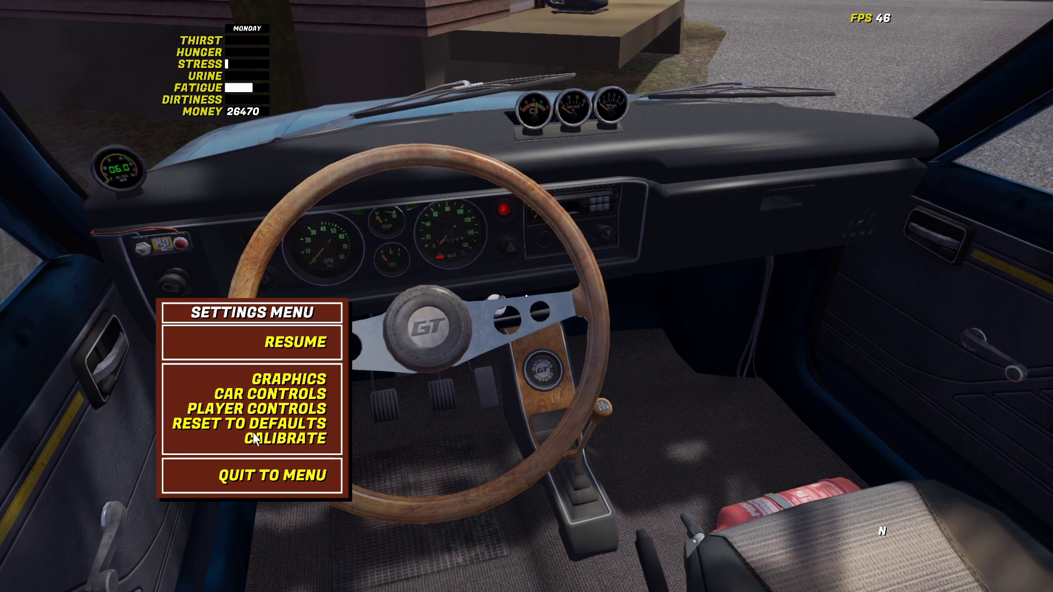
click(271, 396)
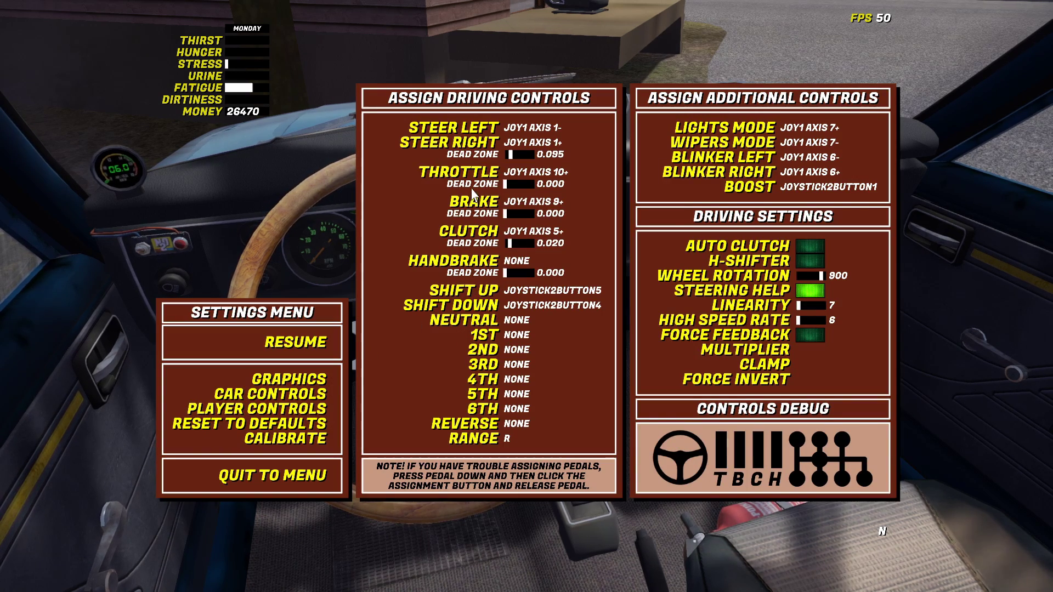
click(466, 309)
key(Escape)
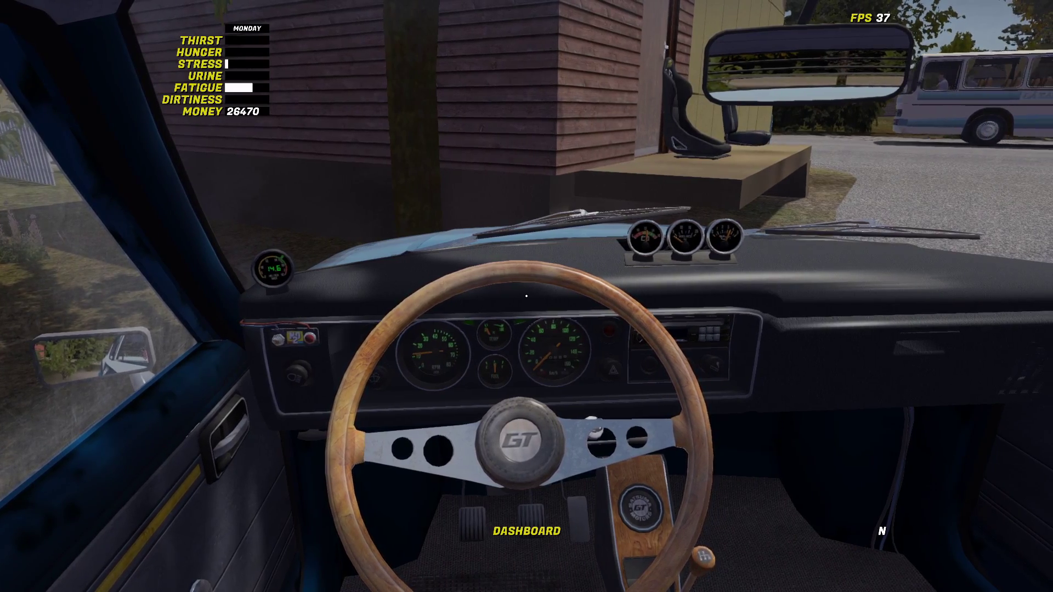
Steer the car away from the building, shift up to second gear and drive past the fuel pumps, turning left onto the road.
key(d)
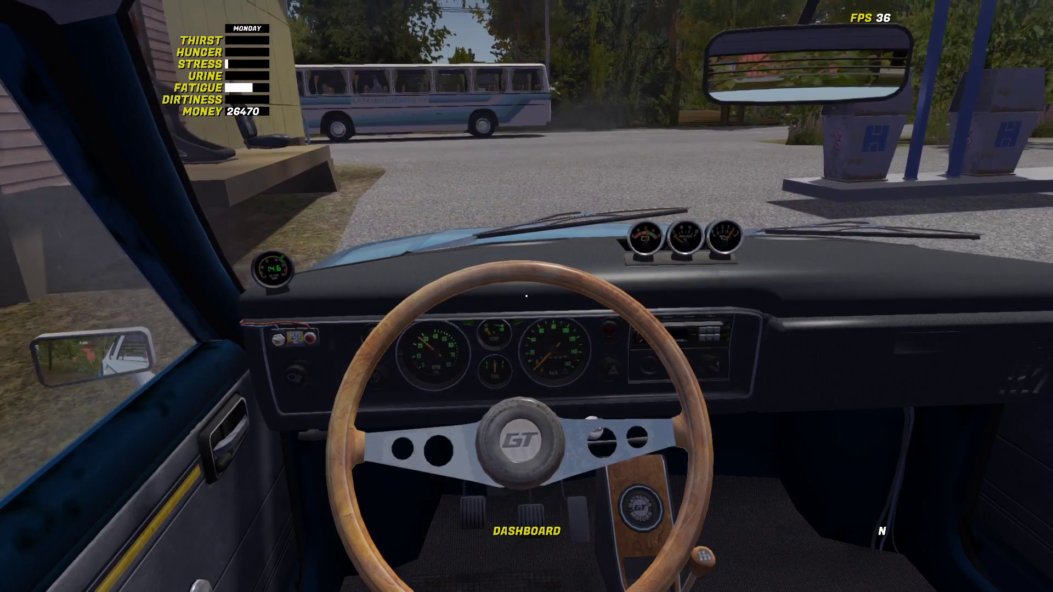
key(shift)
key(shift)
key(w)
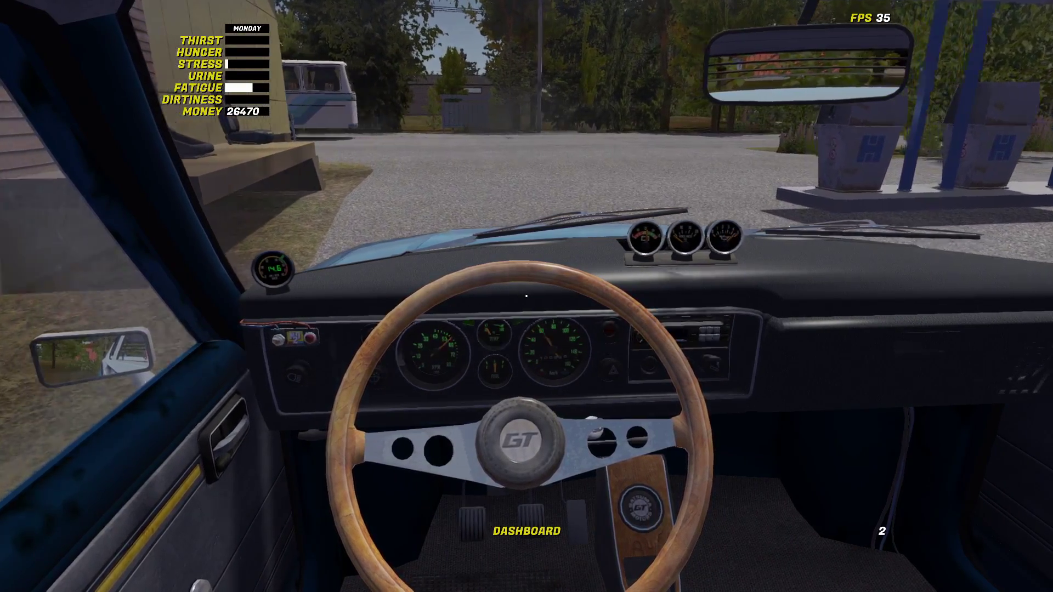
key(a)
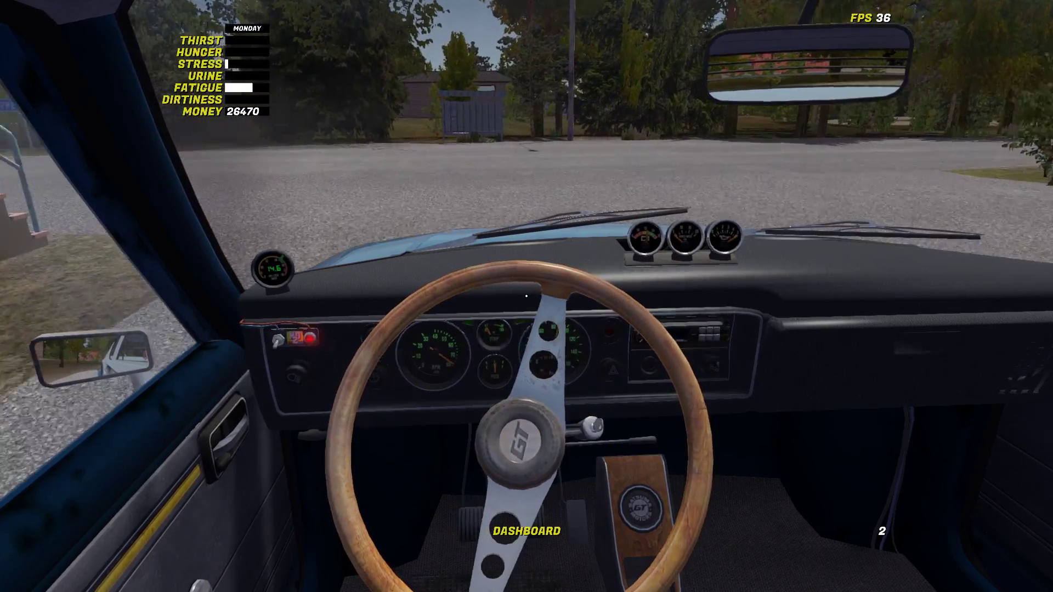
key(a)
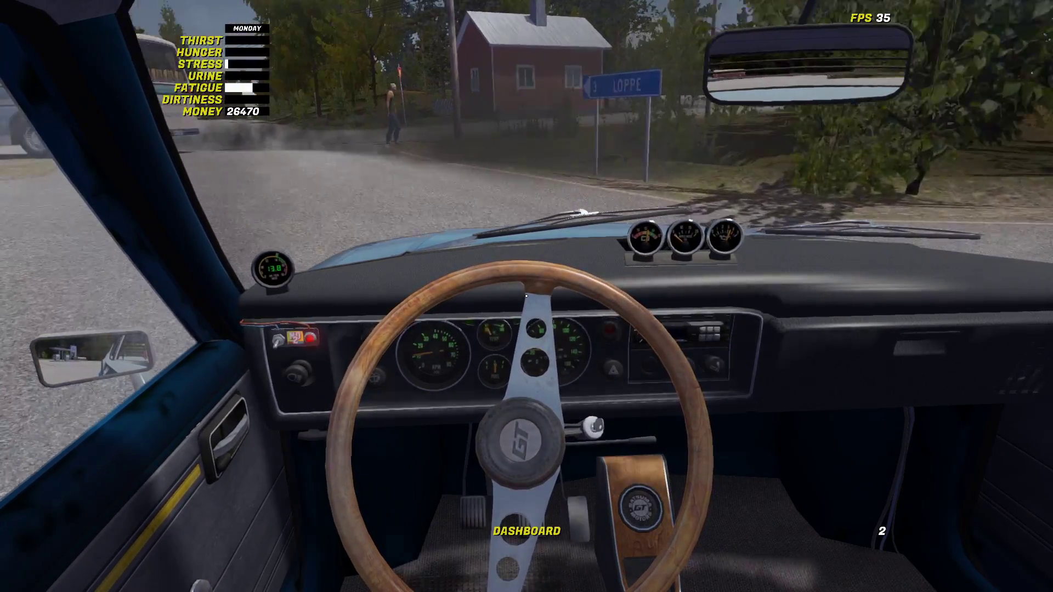
key(a)
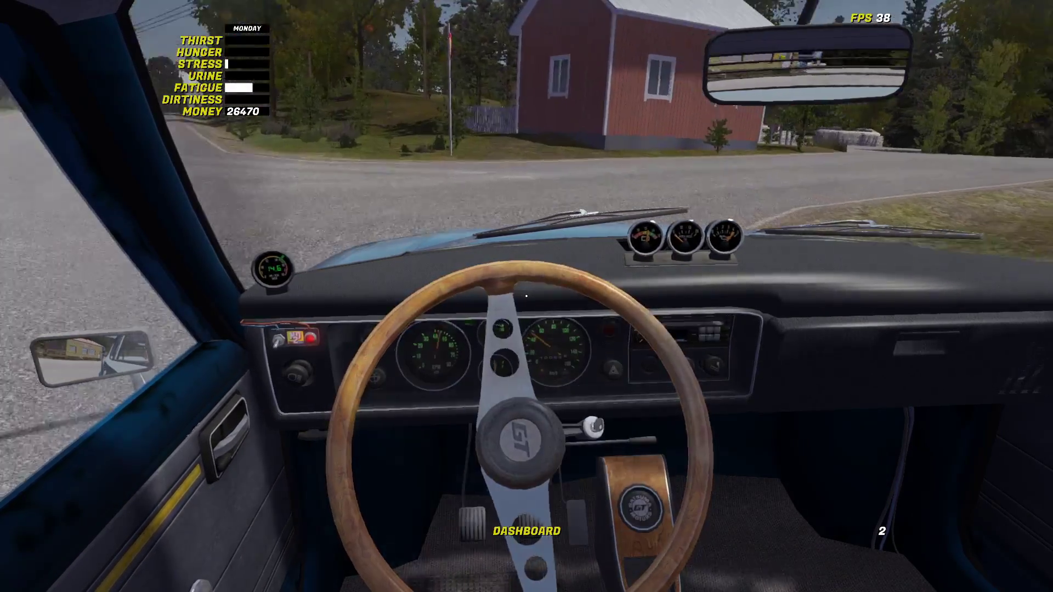
Shift down to neutral, coast left through the gap in the stone wall onto the dirt yard, stop and get out of the car.
key(d)
key(ctrl)
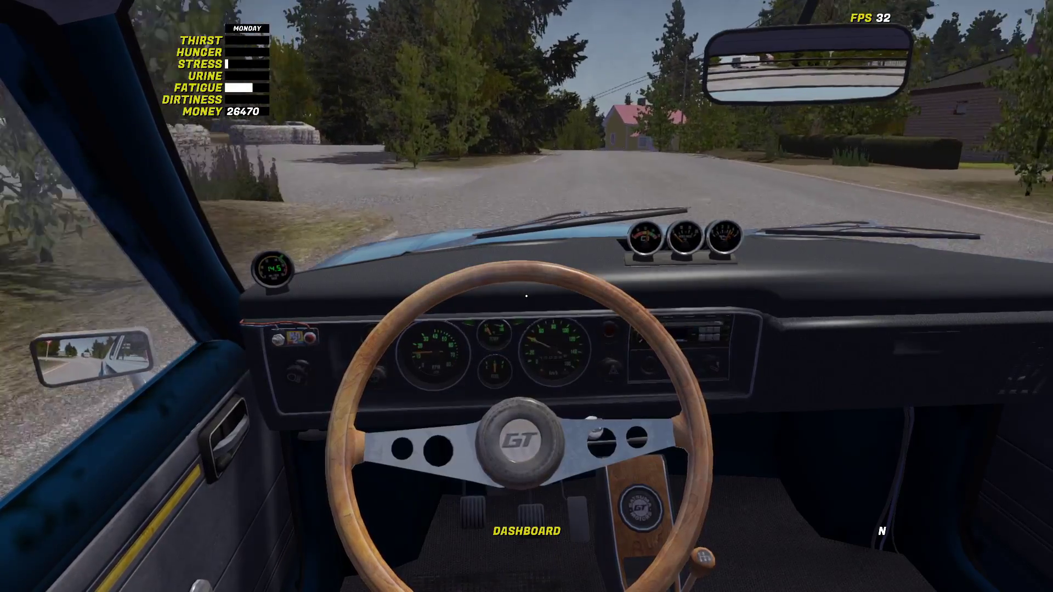
key(a)
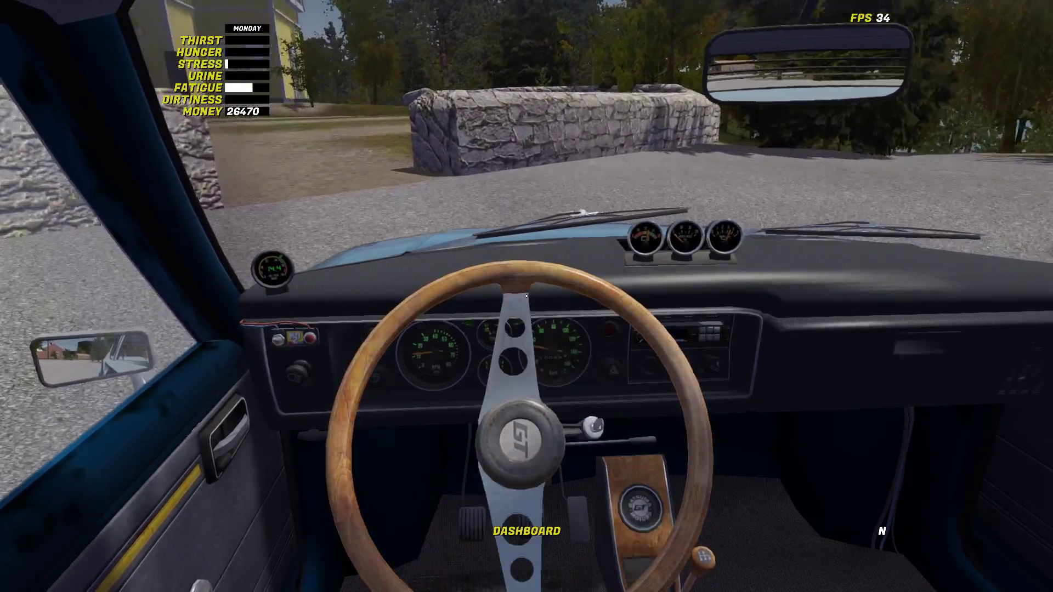
key(a)
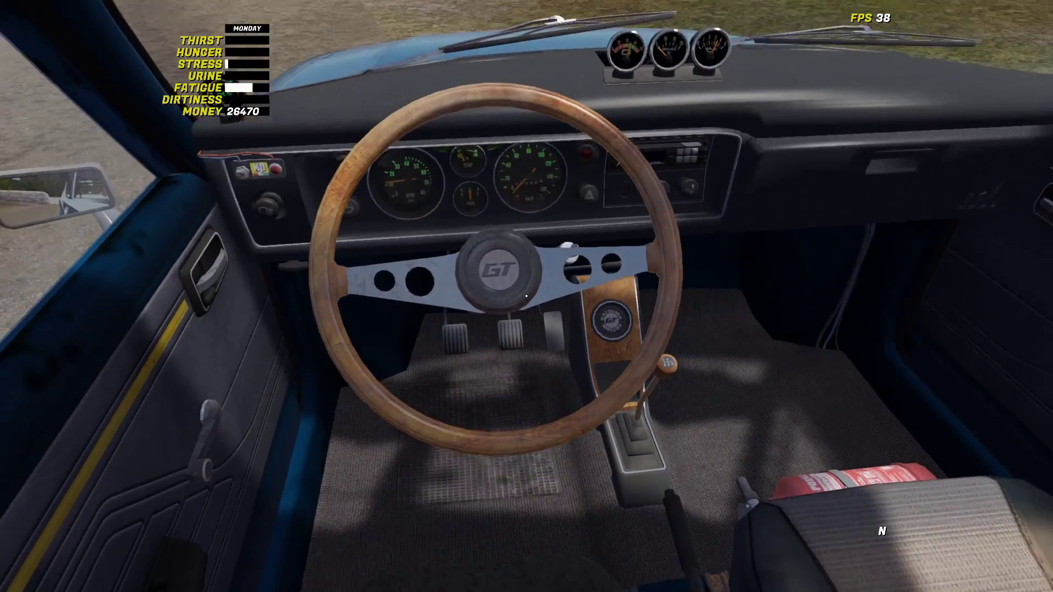
mouse_move(527, 297)
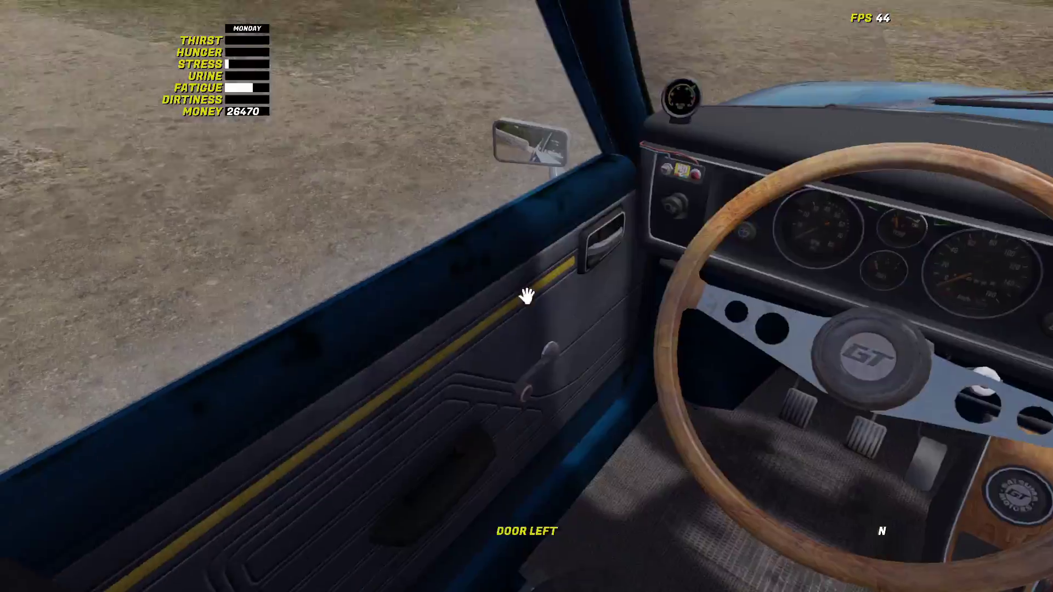
key(Return)
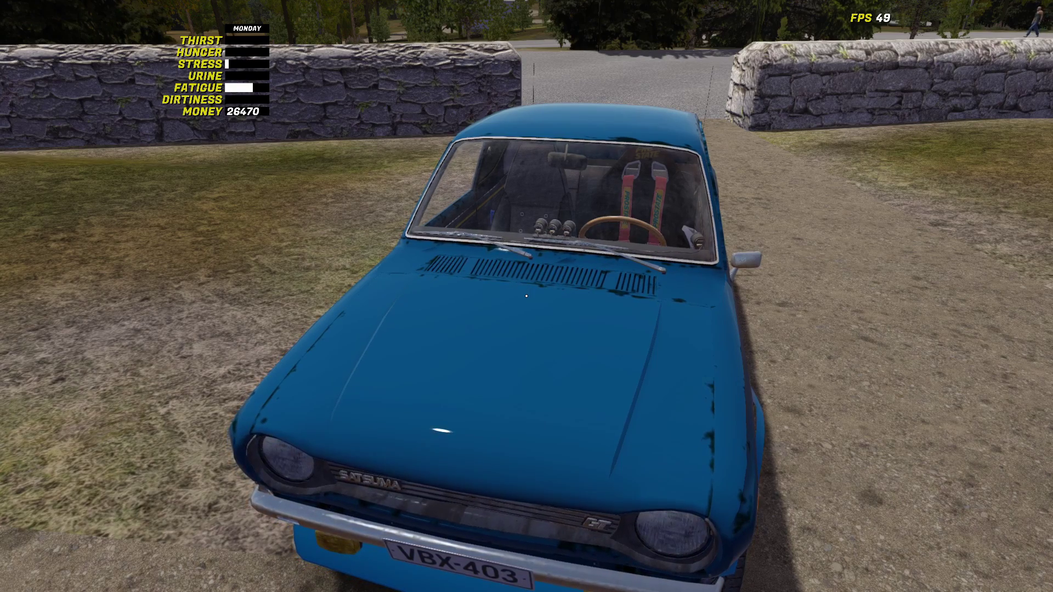
Walk around the front of the parked blue Satsuma and examine its bodywork from the front and passenger side.
key(s)
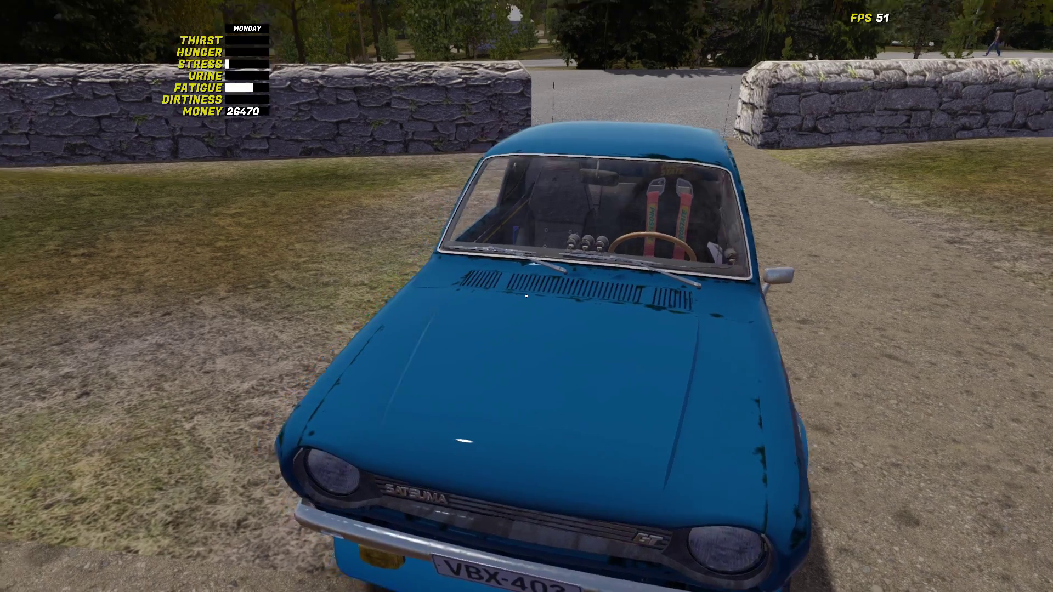
key(a)
key(a)
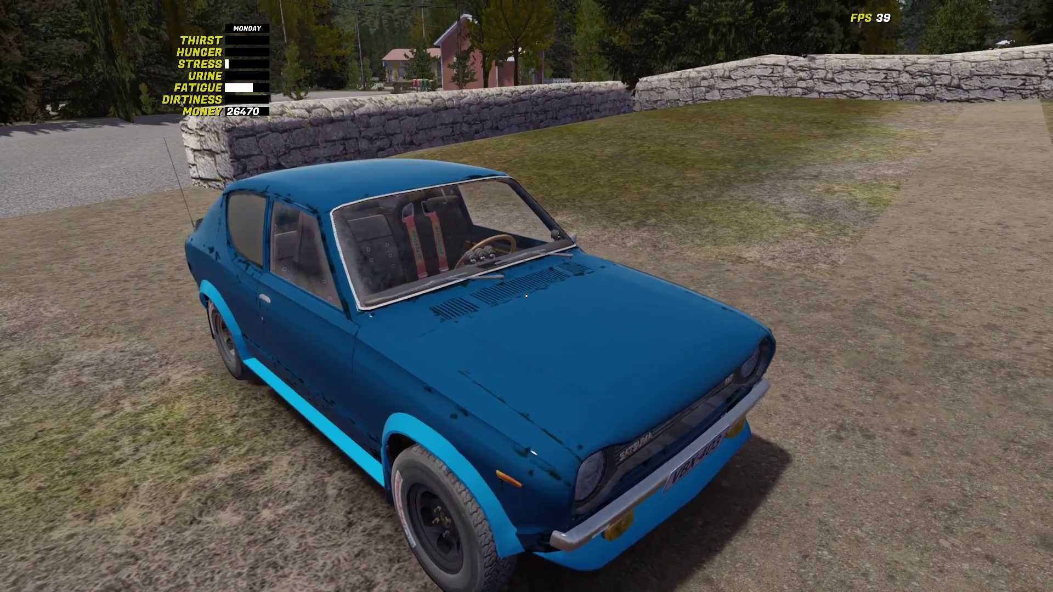
key(a)
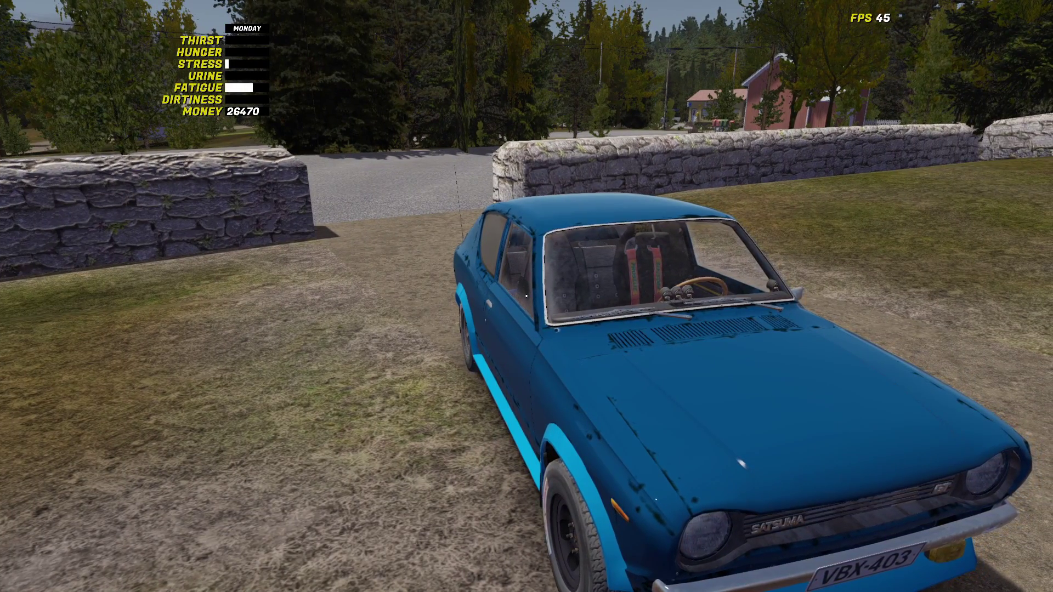
key(s)
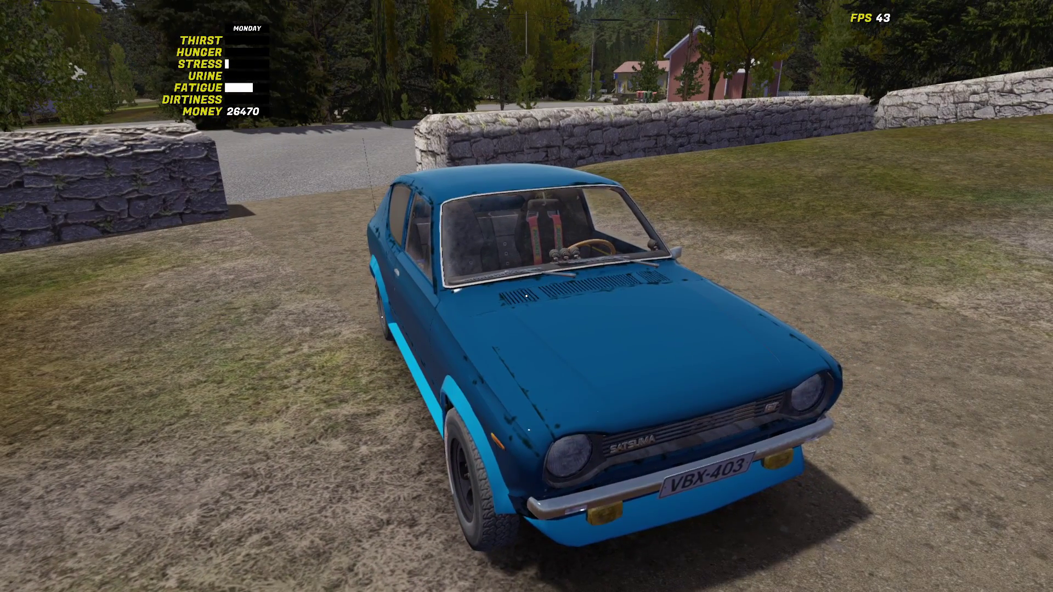